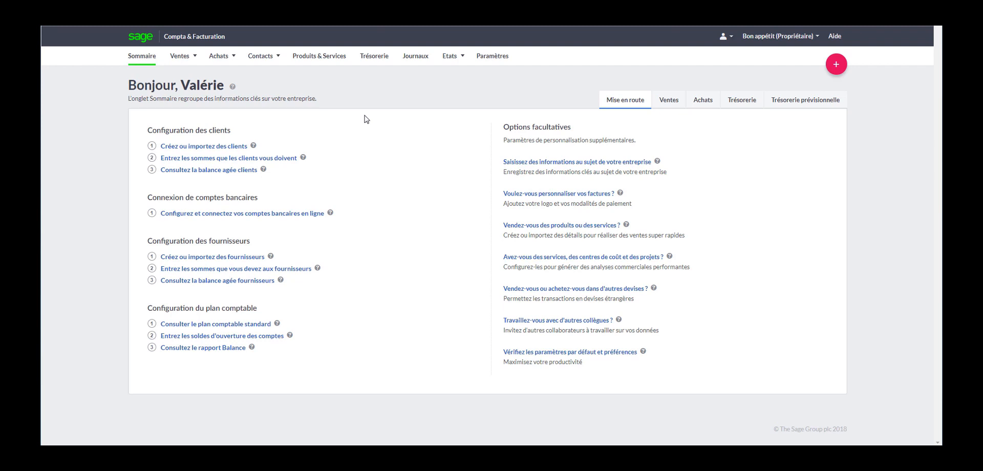
Step: Review the company details and legal information in À propos de votre entreprise, and save the page
left_click(493, 56)
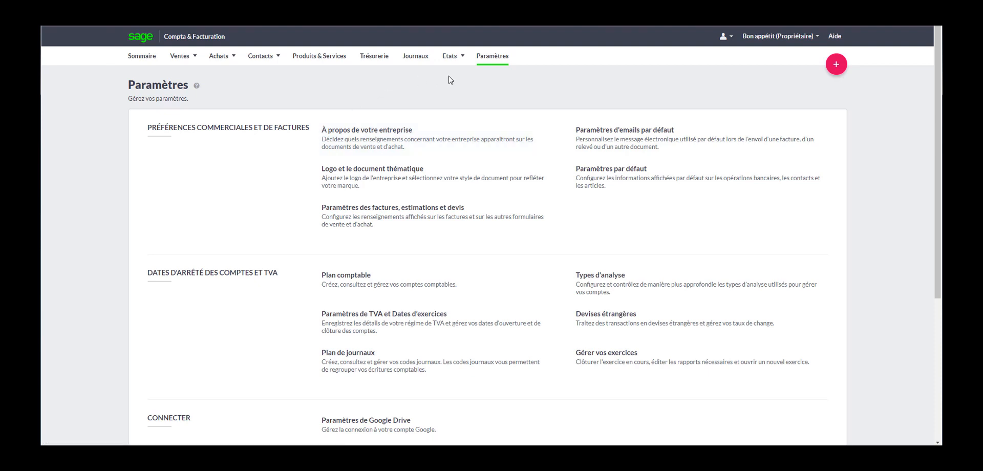
left_click(347, 138)
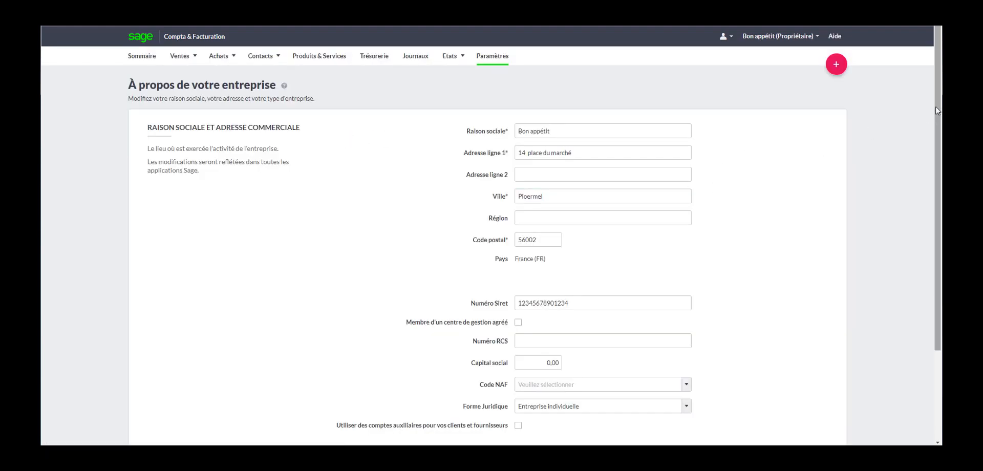
left_click_drag(941, 93, 865, 179)
left_click(566, 236)
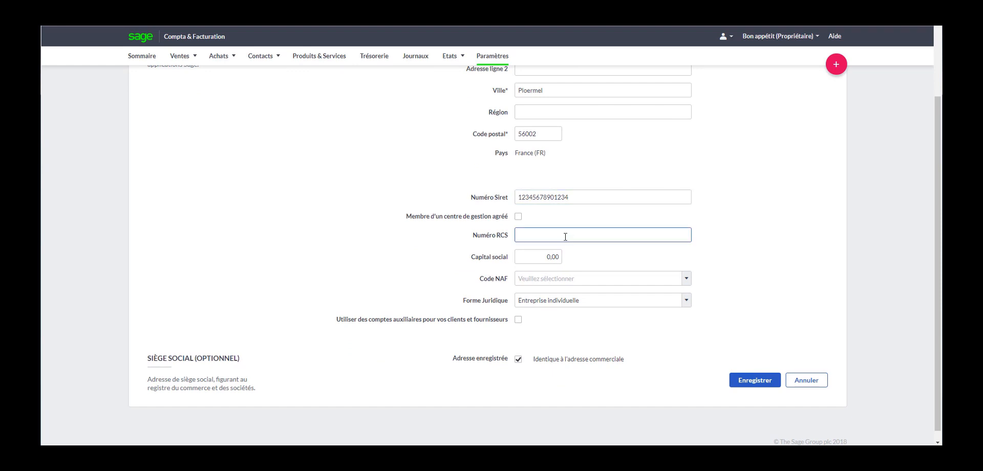
left_click(553, 276)
left_click(739, 381)
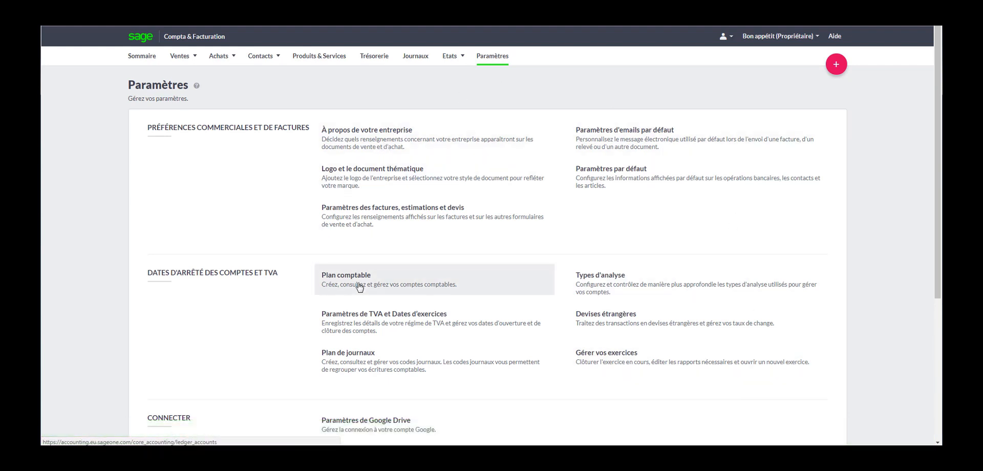
Step: Examine the invoice templates and company logo in Logo et le document thématique, and return to the settings overview
left_click(341, 186)
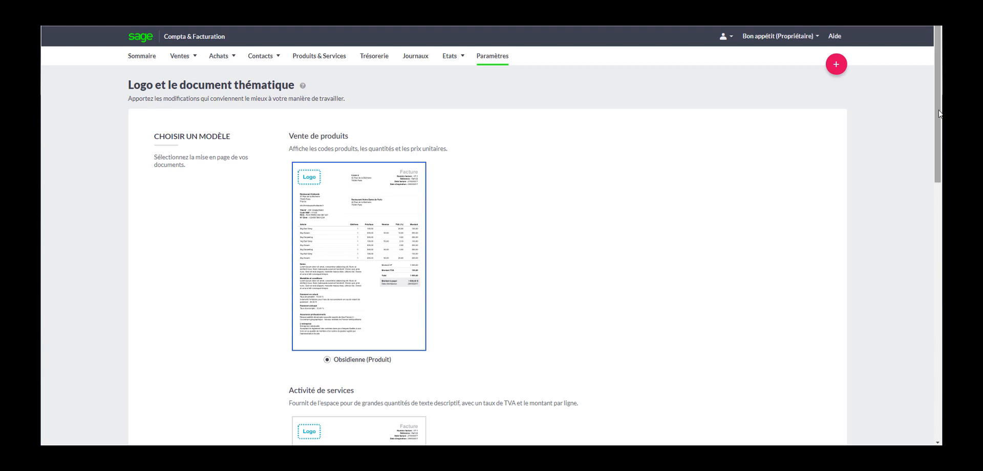
left_click_drag(938, 116, 918, 136)
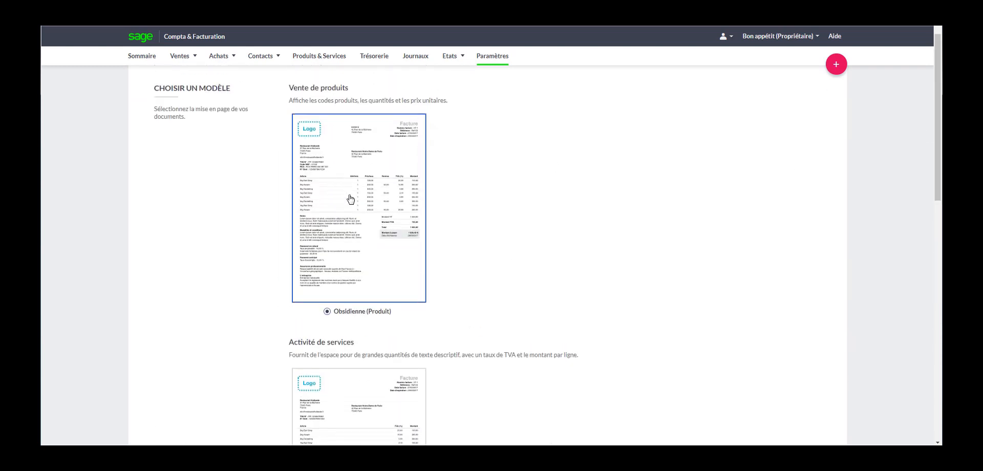
left_click_drag(939, 186, 919, 256)
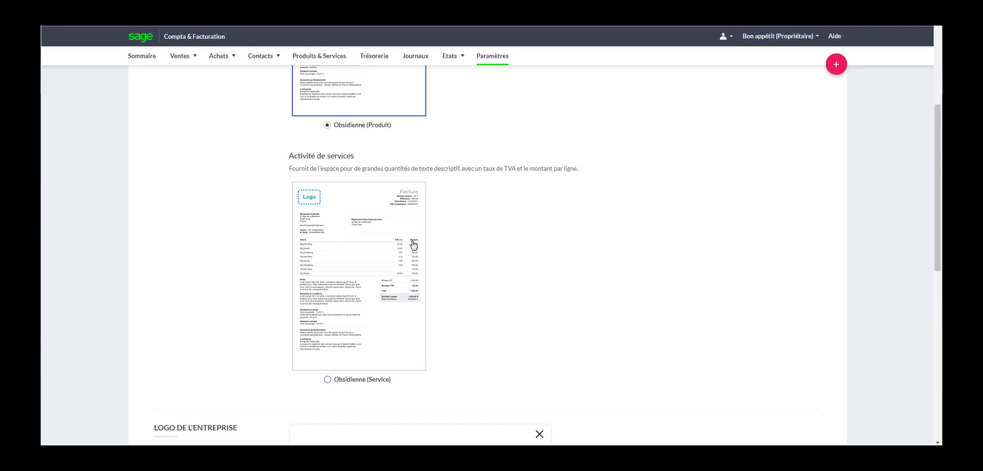
left_click_drag(937, 133, 923, 212)
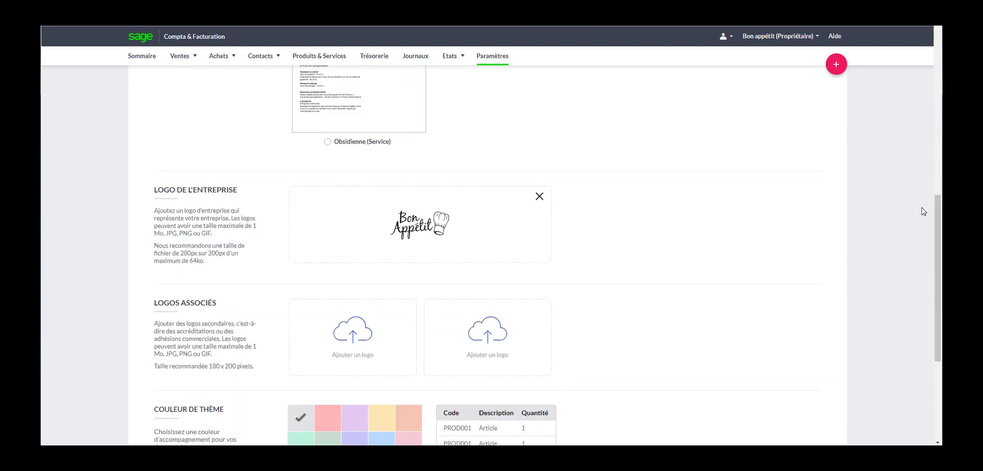
mouse_move(417, 219)
left_click(492, 57)
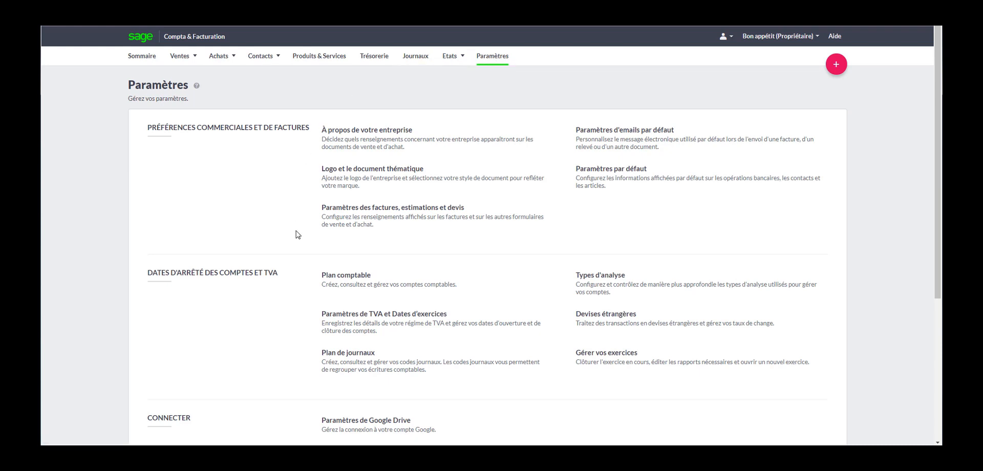
Step: Open Paramètres de TVA et Dates d'exercices and examine the entry lock date and fiscal year dates
left_click(358, 315)
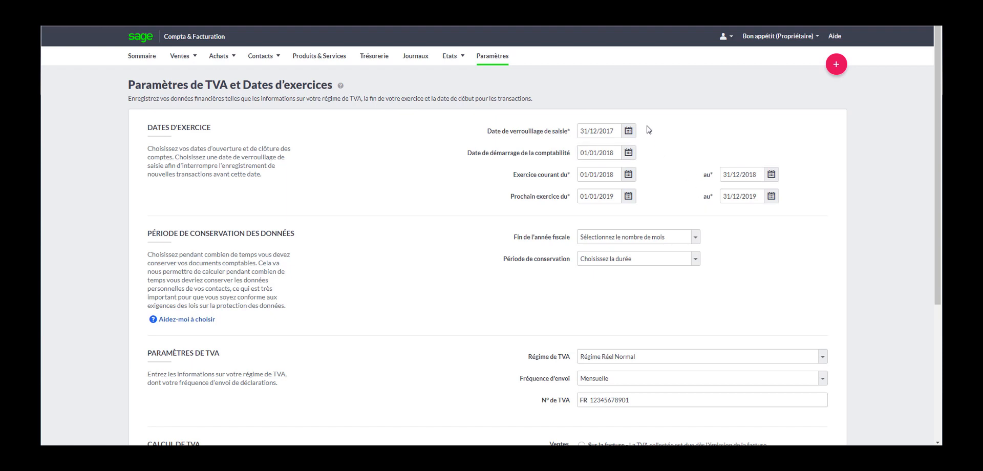
left_click(629, 137)
left_click_drag(937, 165, 935, 217)
Step: Examine the available choices for the VAT regime and the declaration filing frequency
left_click(822, 258)
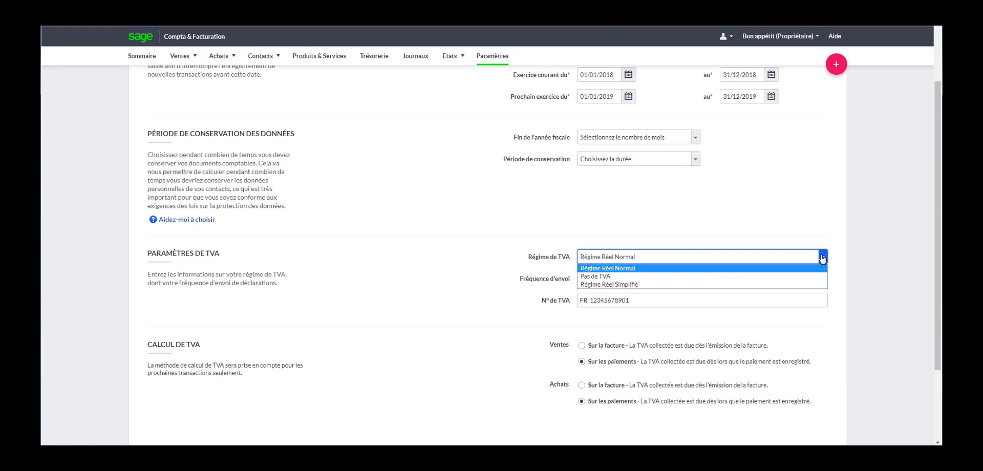
left_click(806, 324)
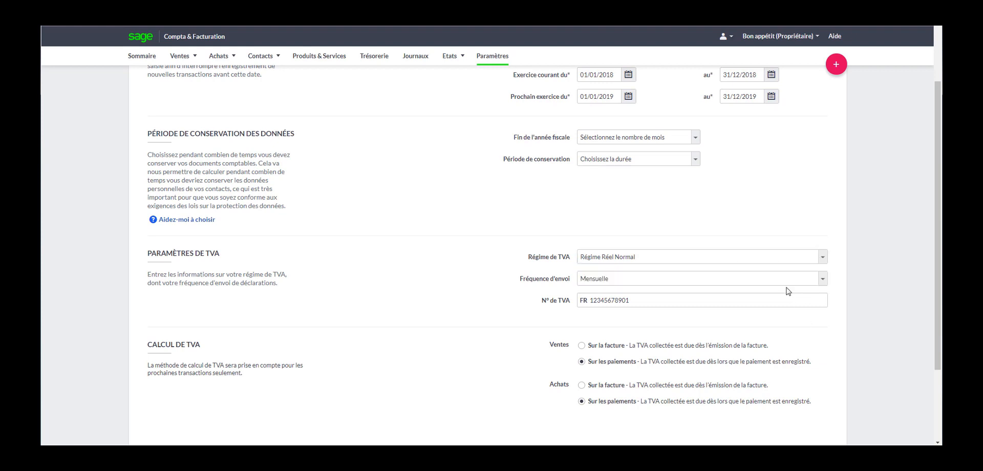
left_click(823, 280)
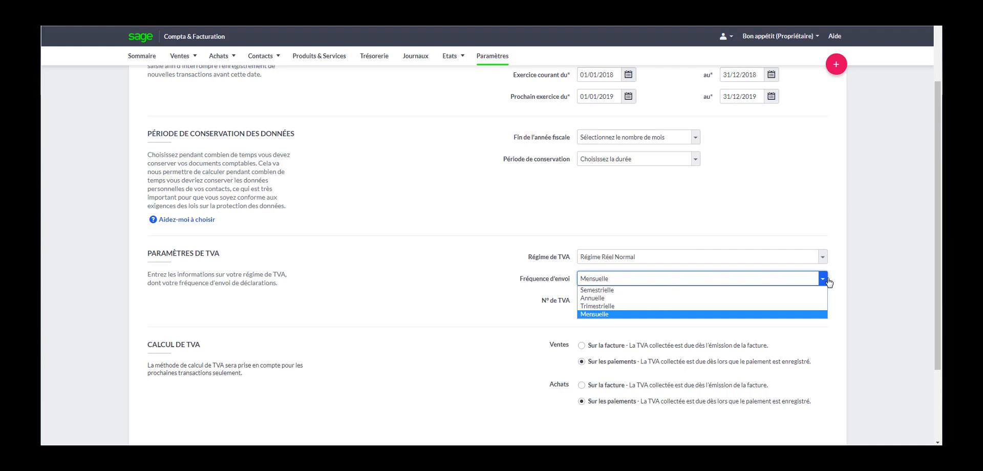
left_click(813, 333)
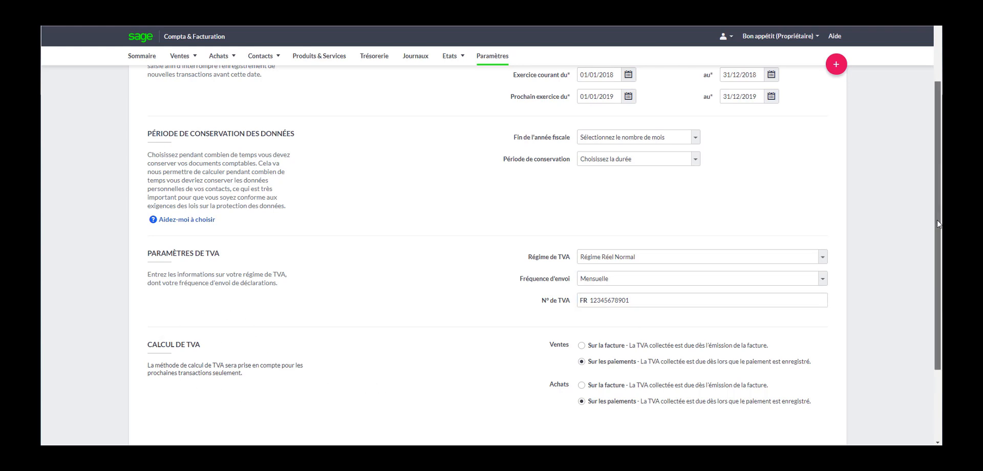
Step: Try the Sur la facture VAT calculation for sales, restore Sur les paiements, and return to the settings overview
scroll(937, 219, "down", 1)
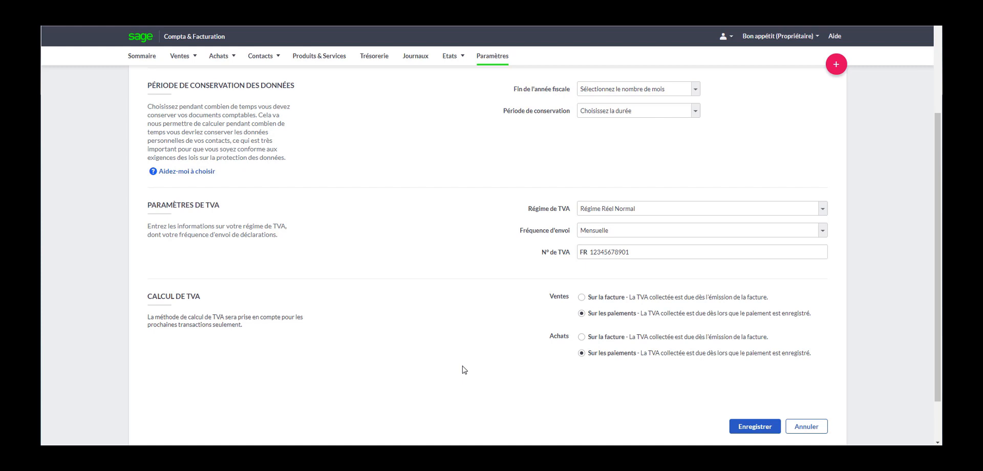
left_click(582, 298)
left_click(583, 313)
left_click(489, 64)
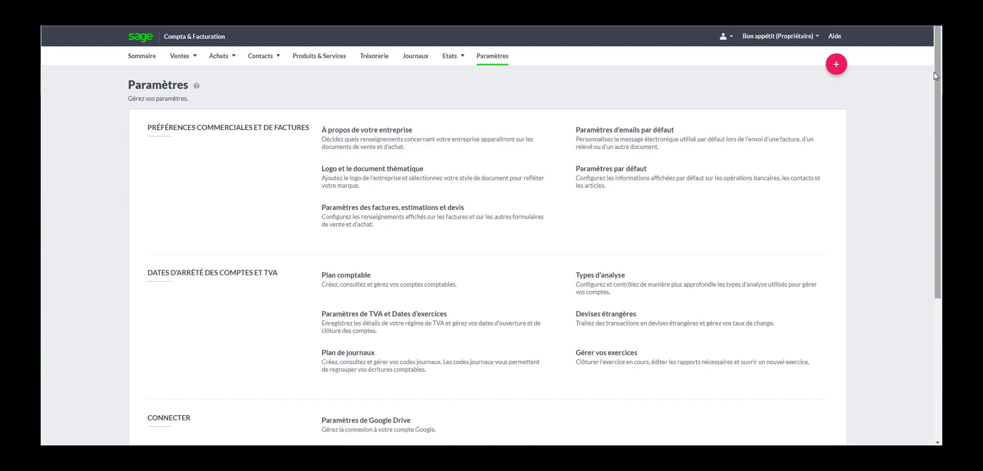
Step: Examine the client and type choices in a new customer opening balance form, and cancel the entry
left_click_drag(937, 78, 925, 224)
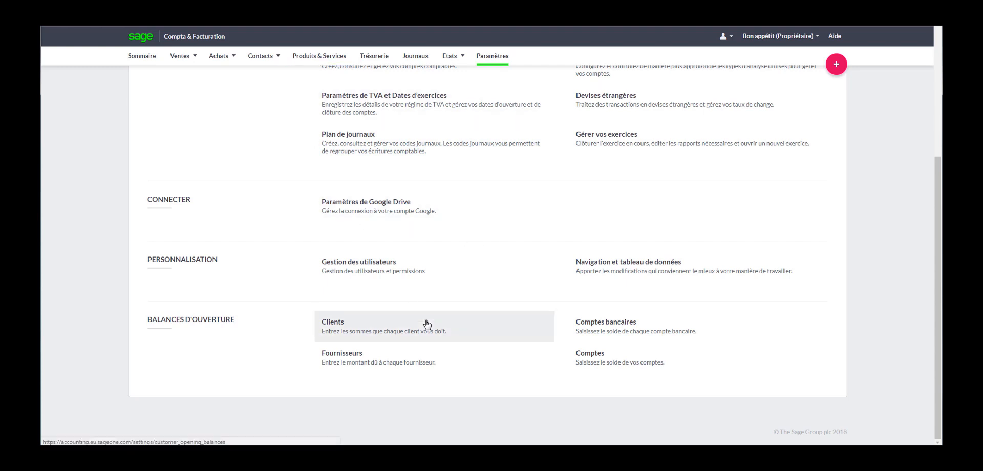
left_click(334, 323)
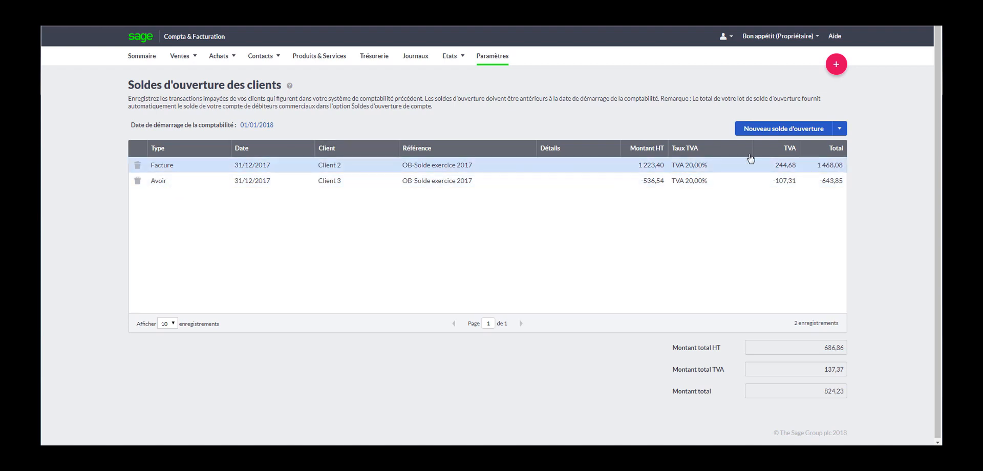
left_click(776, 130)
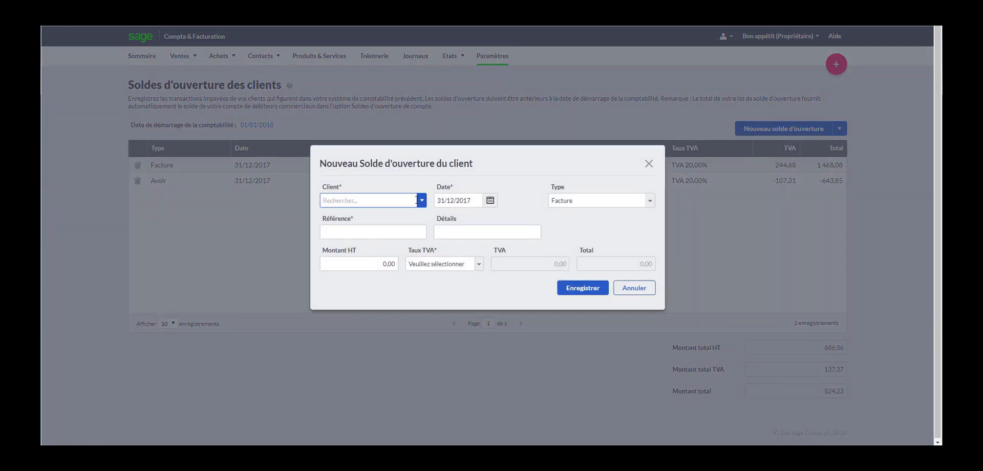
left_click(422, 200)
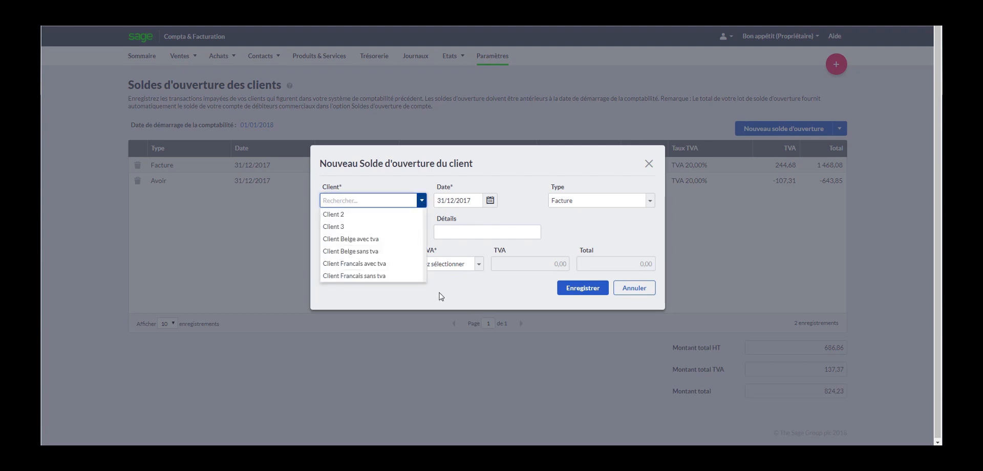
left_click(457, 304)
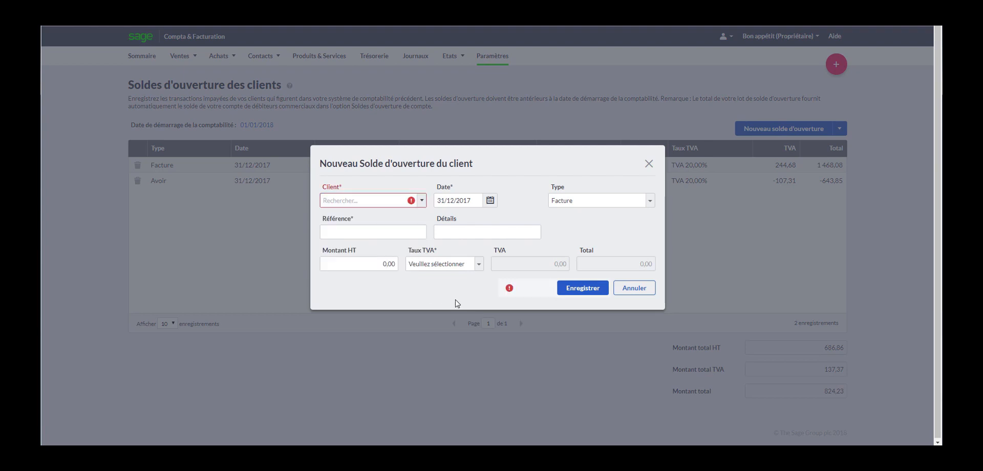
left_click(651, 201)
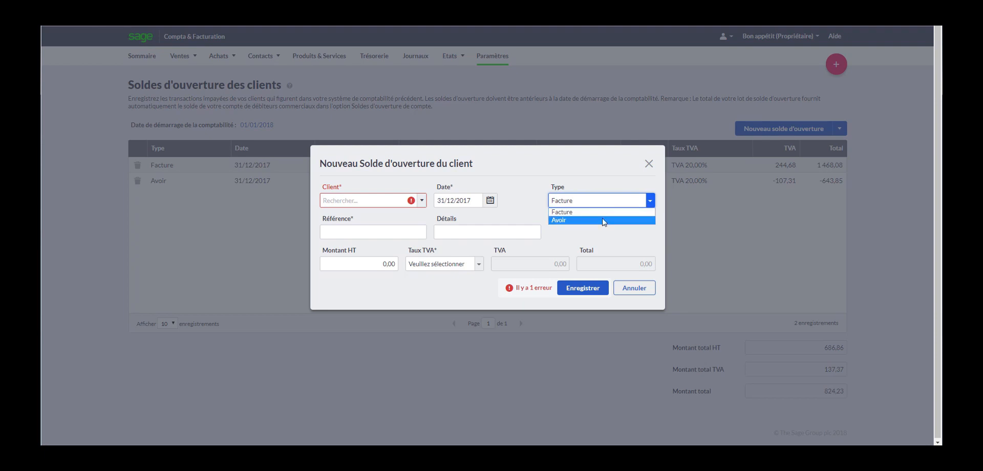
left_click(635, 288)
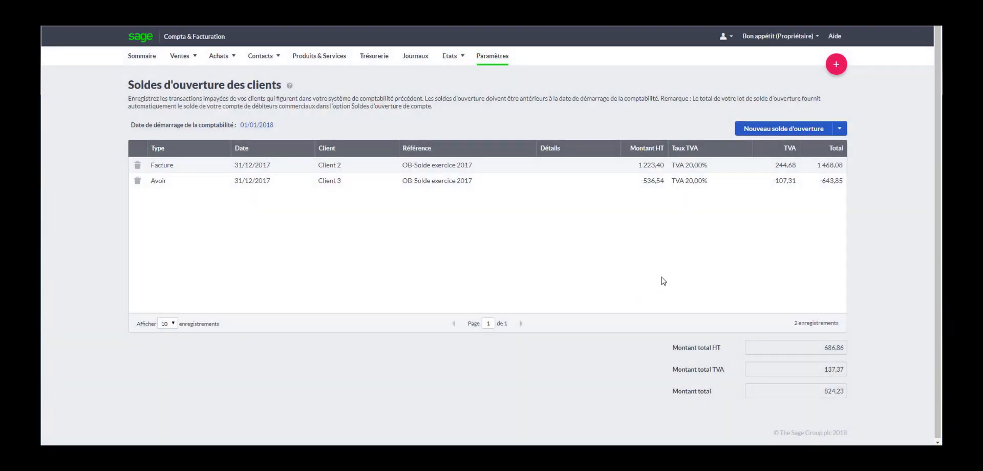
Step: View the import dialog for customer opening balances, close it, and return to the settings overview
left_click(840, 129)
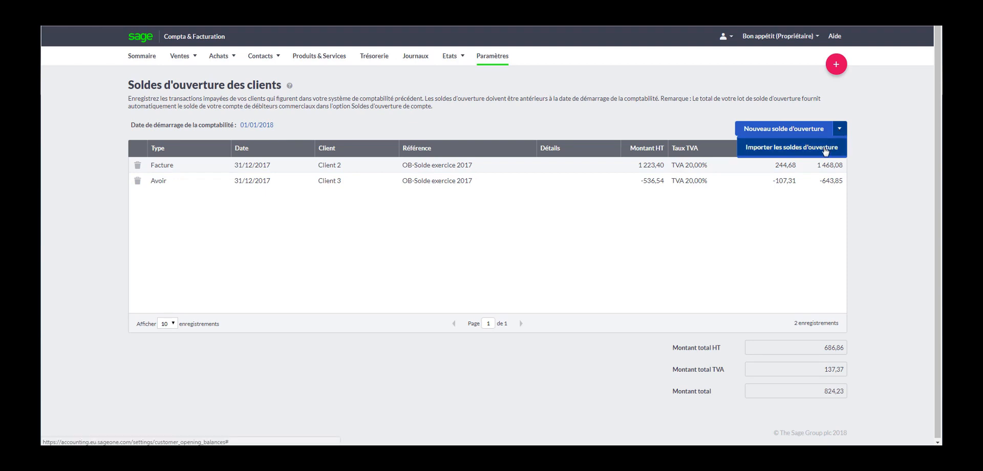
left_click(785, 149)
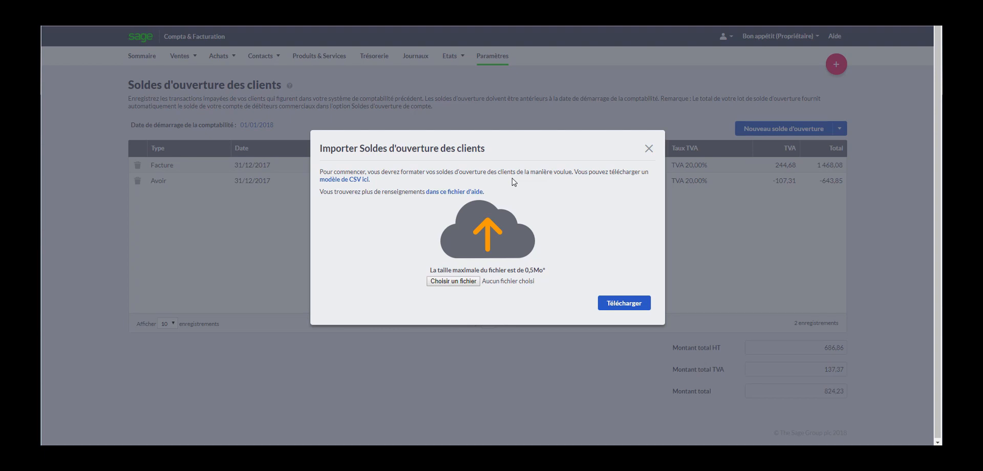
left_click(648, 149)
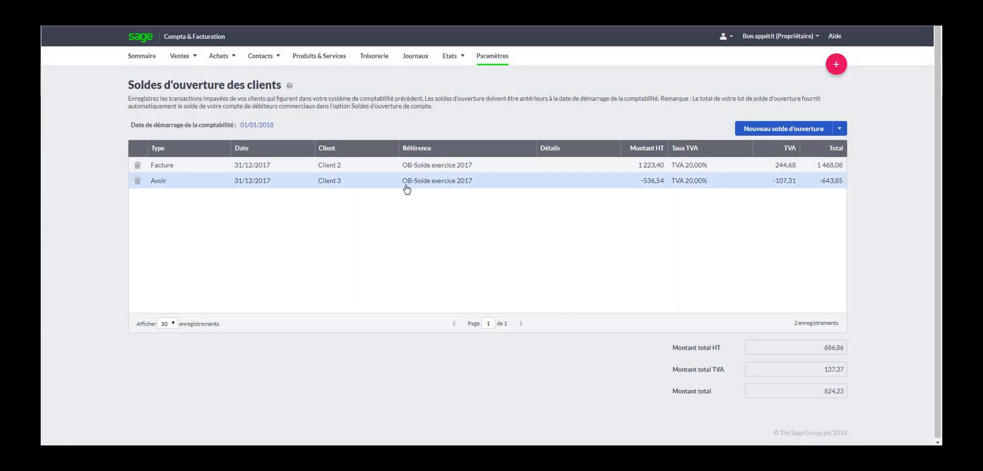
left_click(496, 58)
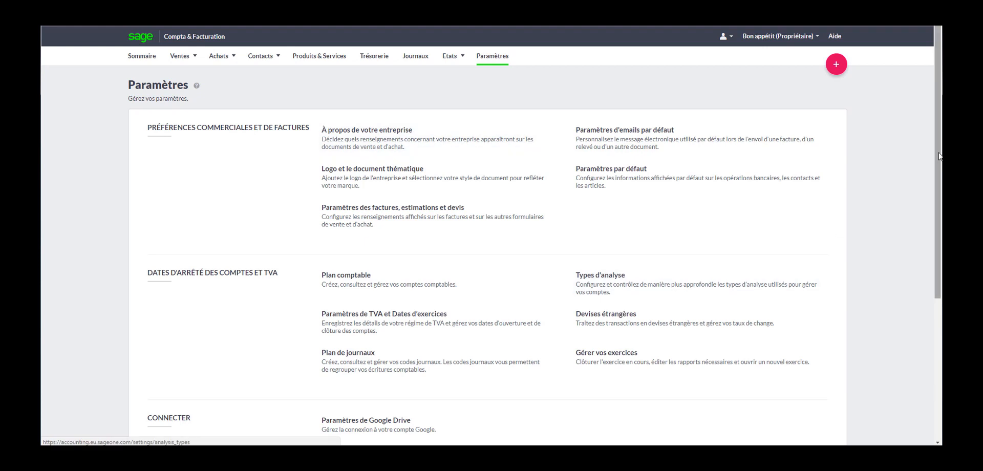
Step: Open the bank accounts' opening balances and examine the bank account choices for the empty row
scroll(934, 185, "down", 1)
scroll(934, 184, "down", 4)
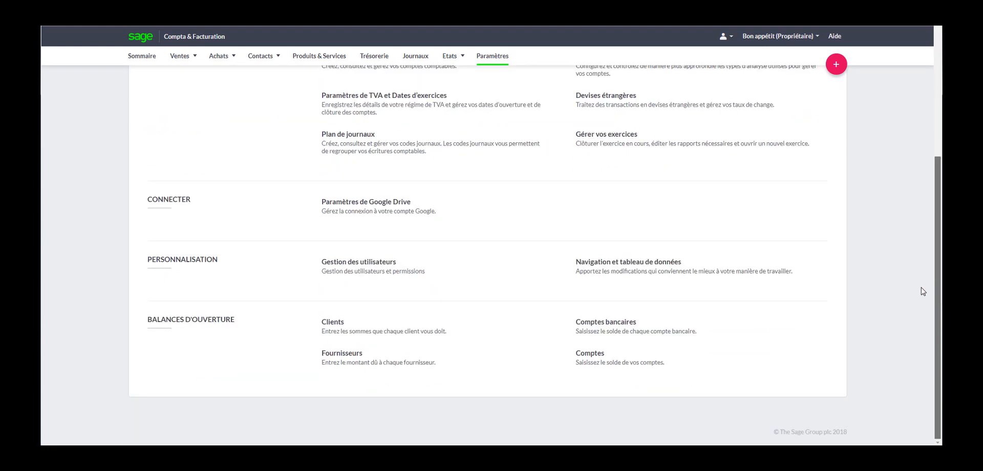
left_click(625, 326)
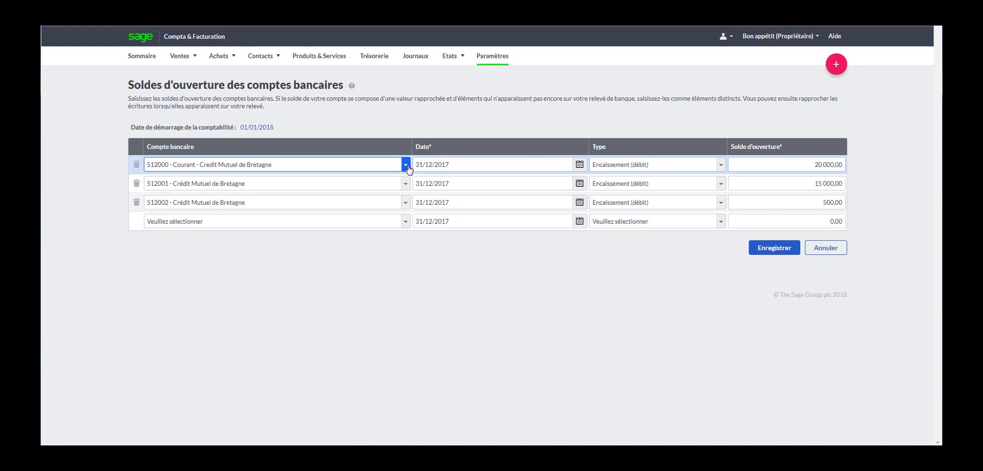
left_click(404, 222)
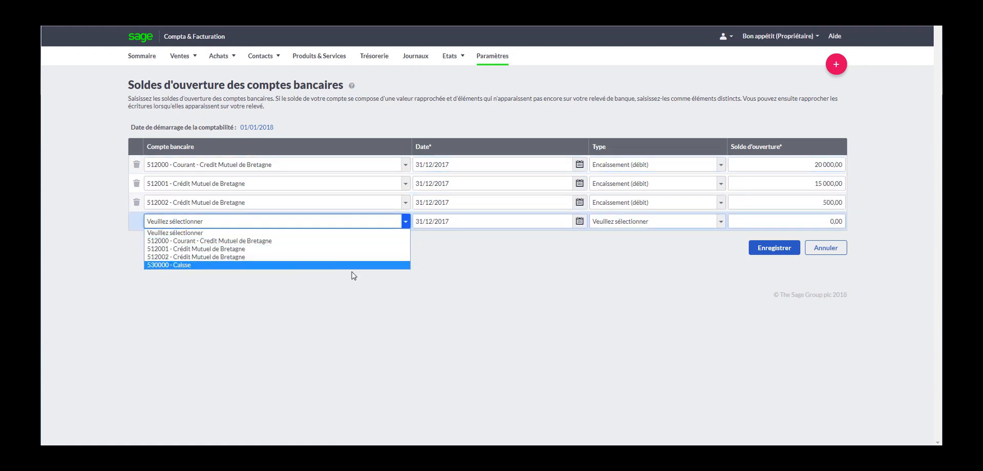
left_click(452, 281)
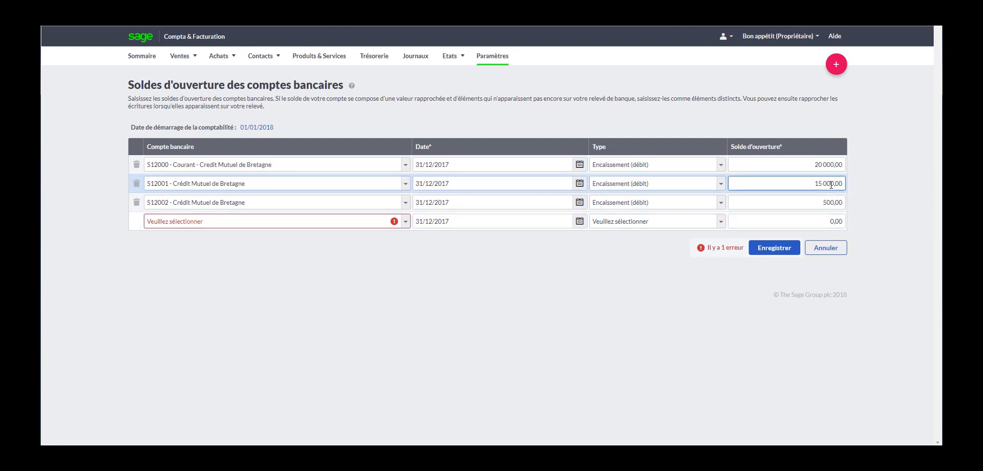
Step: Examine the debit and credit type choices for the first bank account's opening balance, and cancel the page
left_click(722, 164)
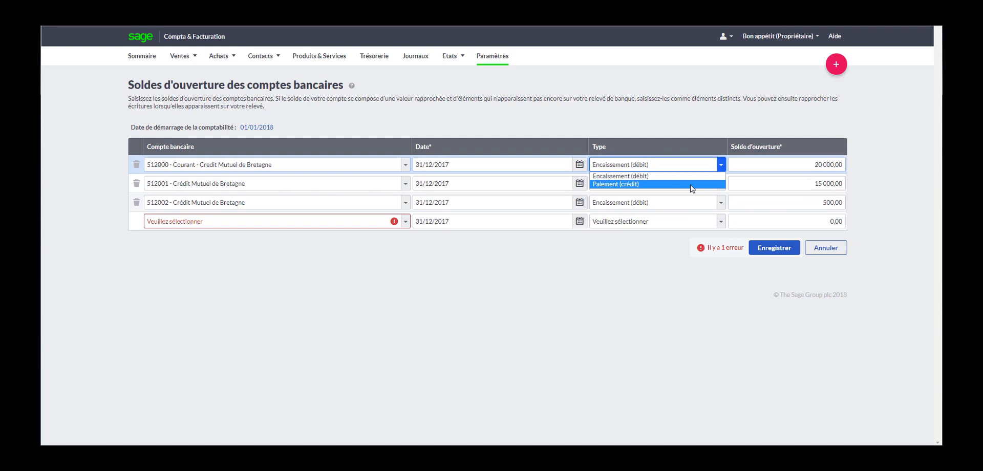
left_click(575, 314)
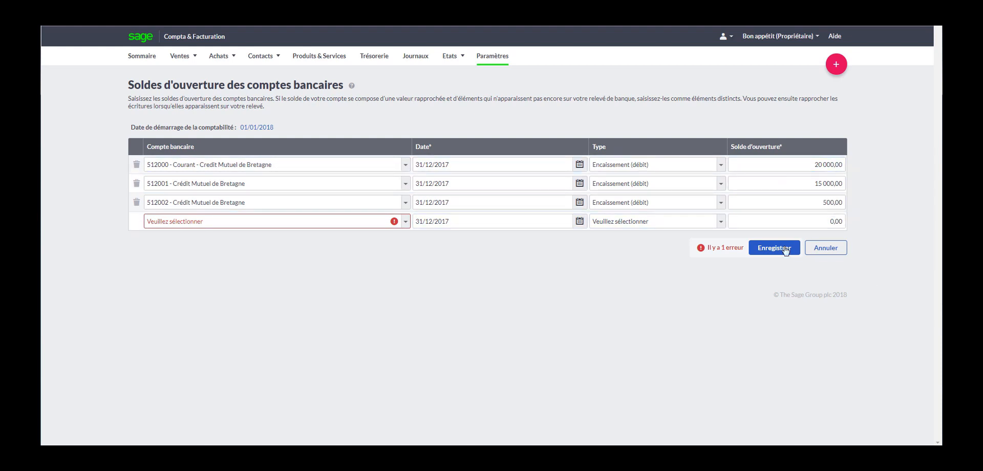
left_click(833, 248)
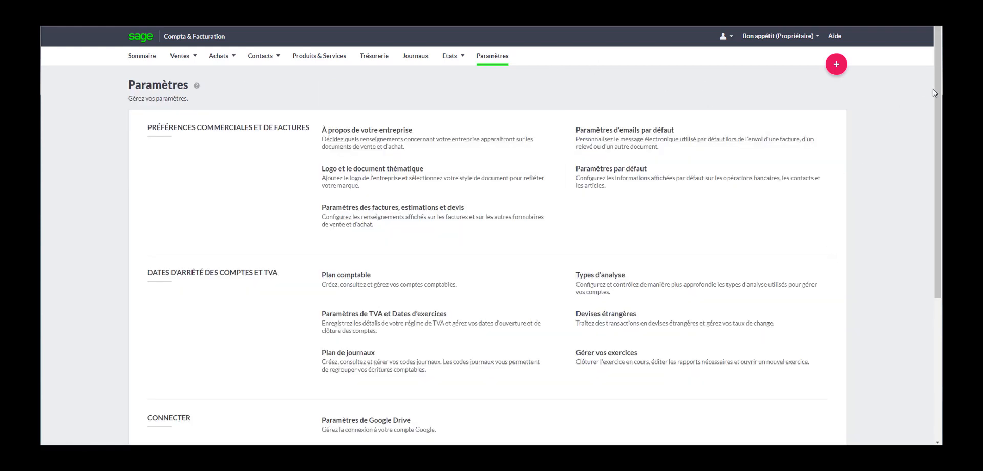
Step: Open the ledger accounts' opening balances and examine the account choices for the Matériels industriels row
left_click_drag(935, 93, 923, 262)
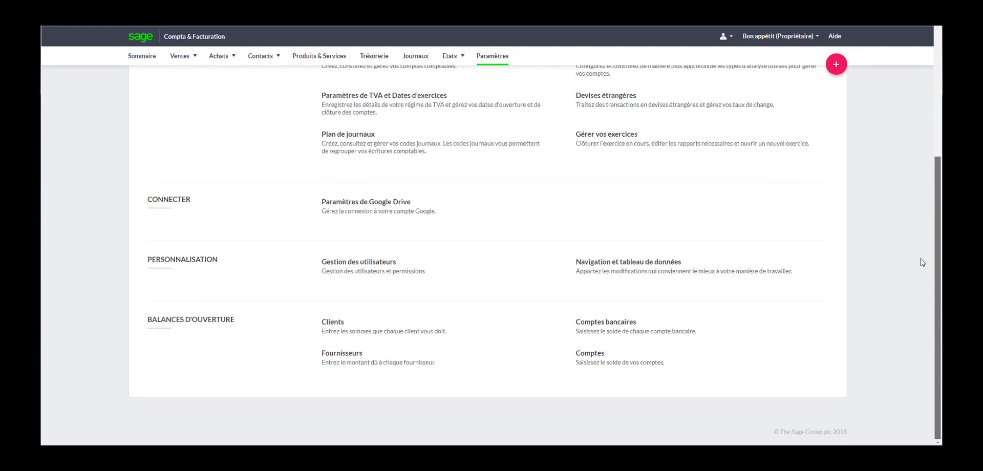
left_click(597, 361)
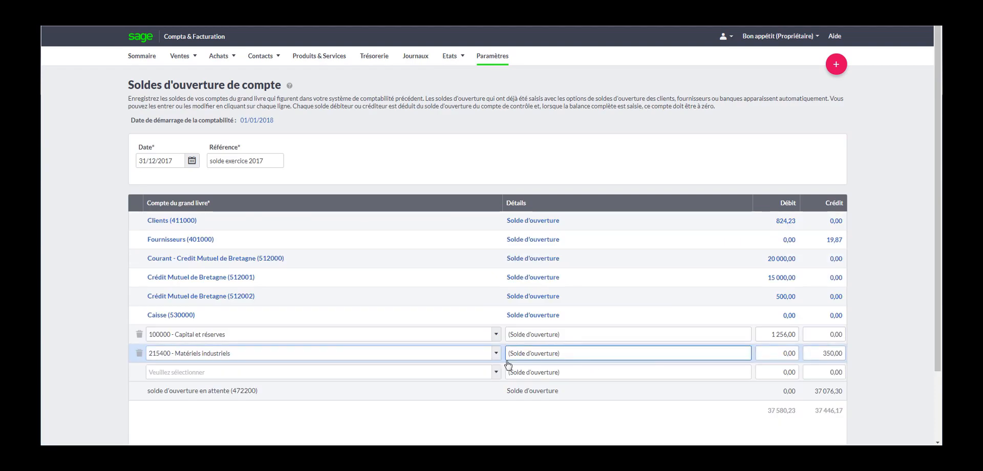
left_click(496, 354)
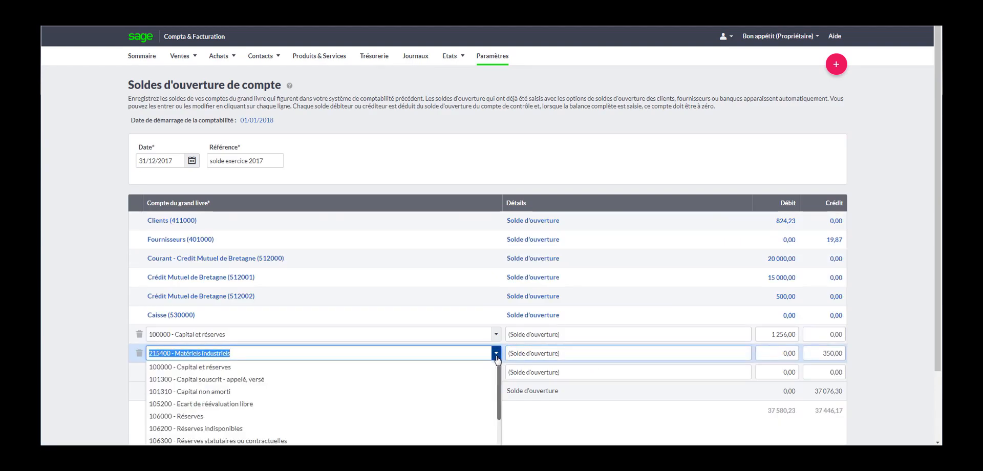
scroll(488, 423, "down", 2)
scroll(488, 423, "down", 2)
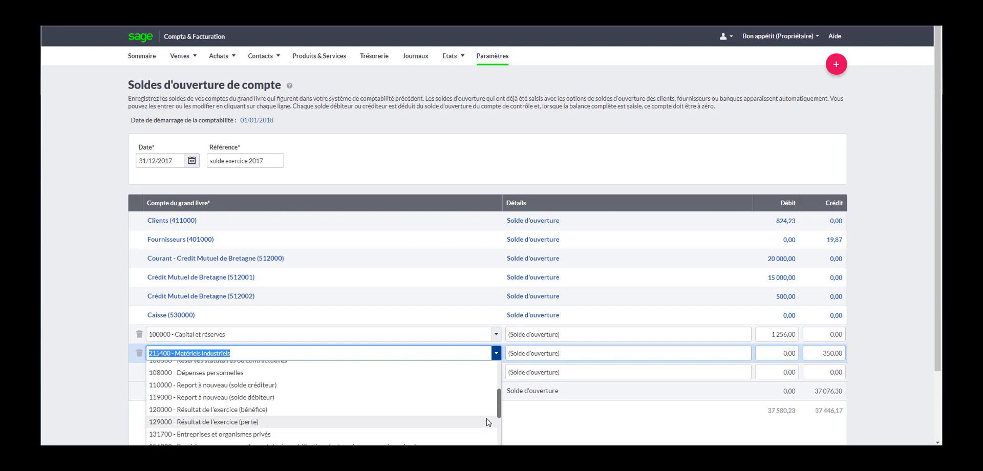
left_click(644, 430)
Step: Check the debit and credit fields of the Matériels industriels row and save the account opening balances
left_click(787, 350)
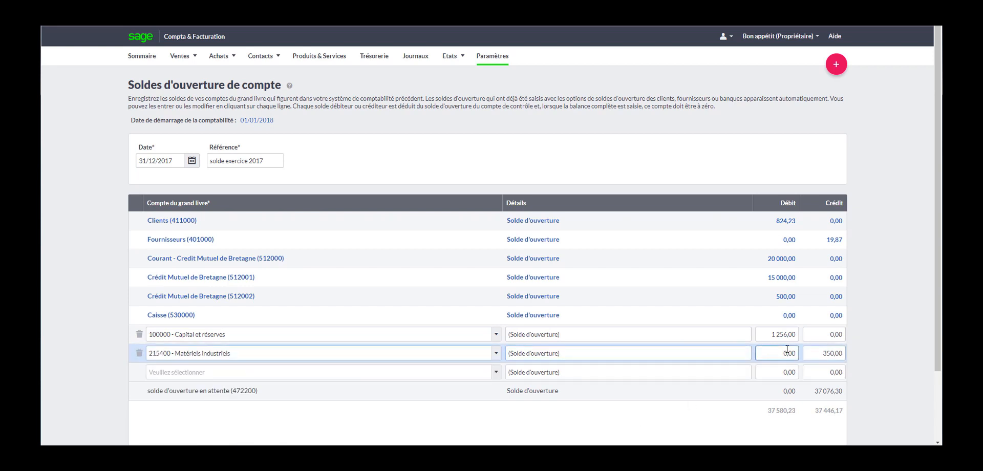
left_click(828, 358)
left_click(896, 309)
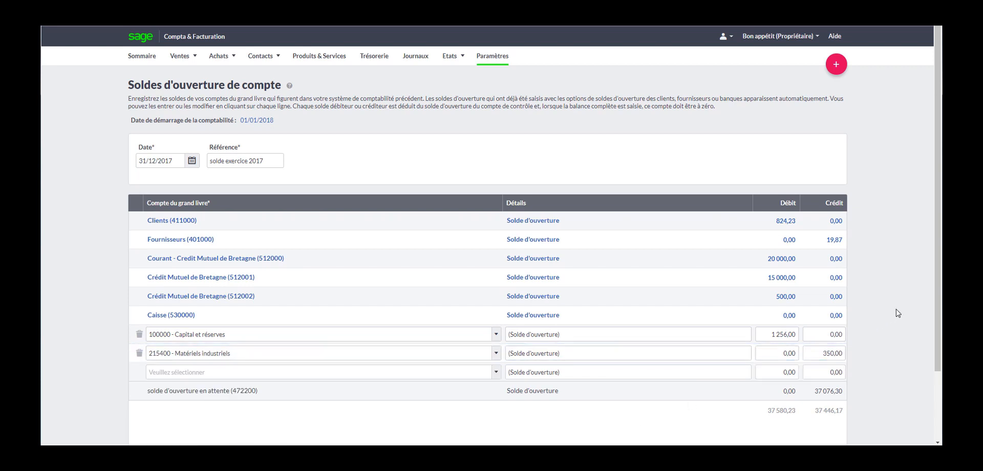
left_click_drag(937, 298, 923, 342)
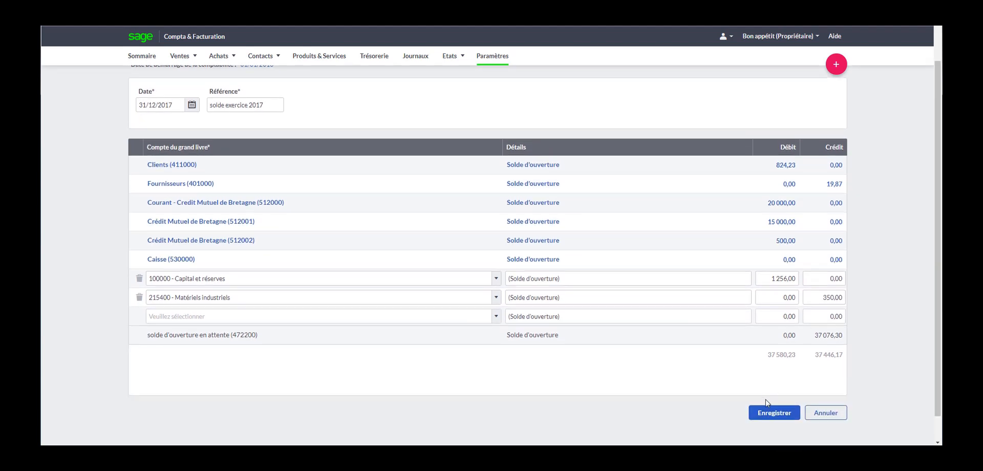
left_click(766, 418)
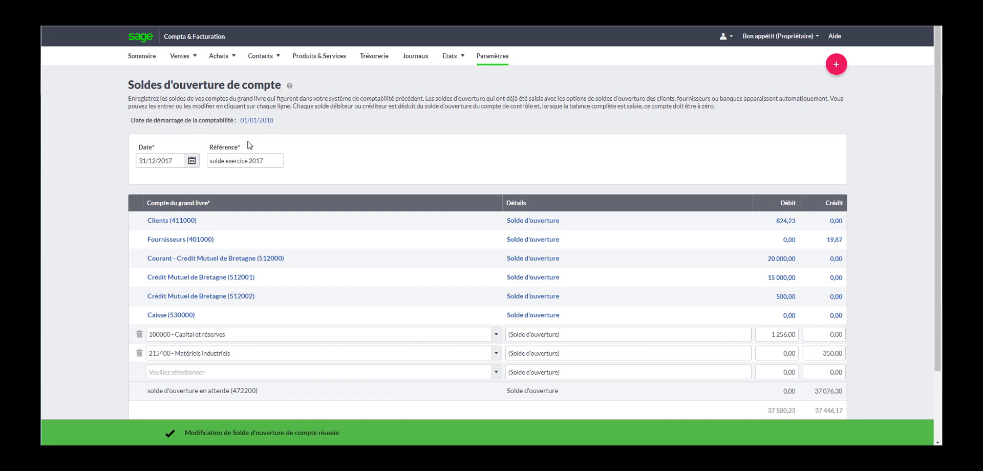
Step: Open the customer list, view the blank form for creating a customer, and close it without saving
mouse_move(261, 58)
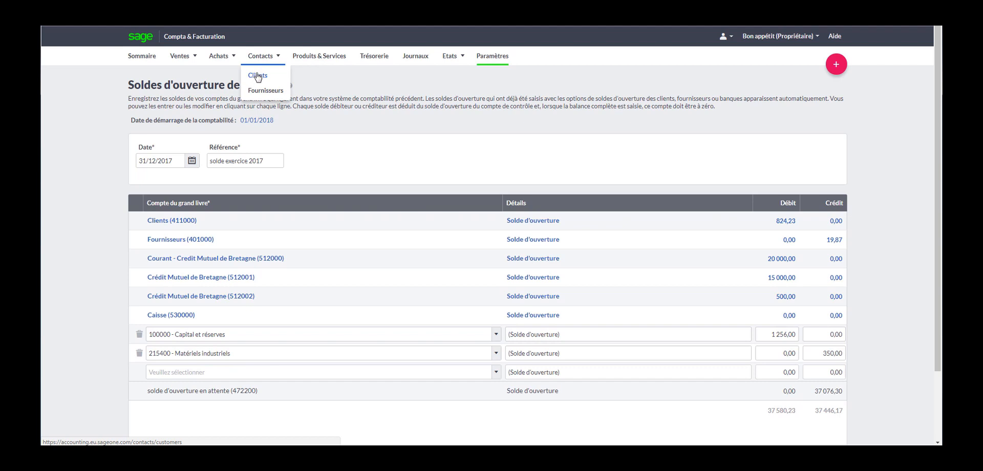
left_click(258, 77)
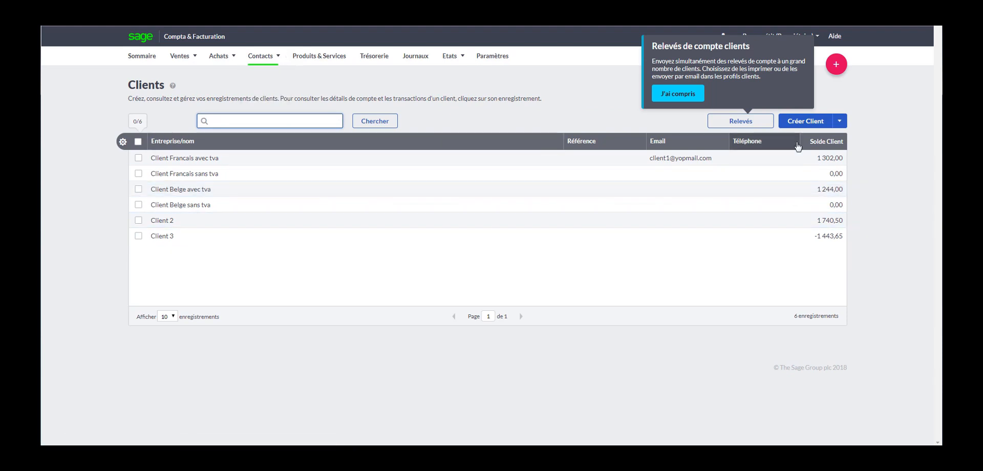
left_click(807, 122)
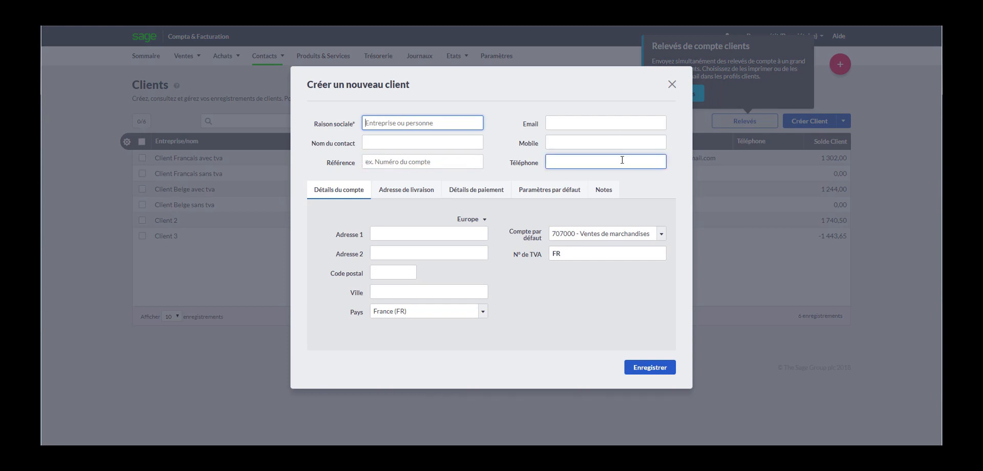
left_click(672, 85)
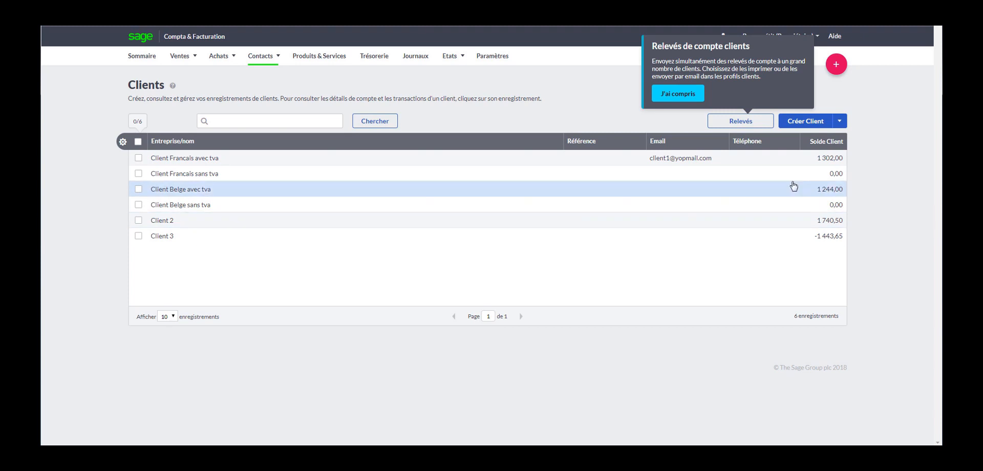
Step: View the customer import dialog with its CSV template link, and close it without importing
left_click(840, 121)
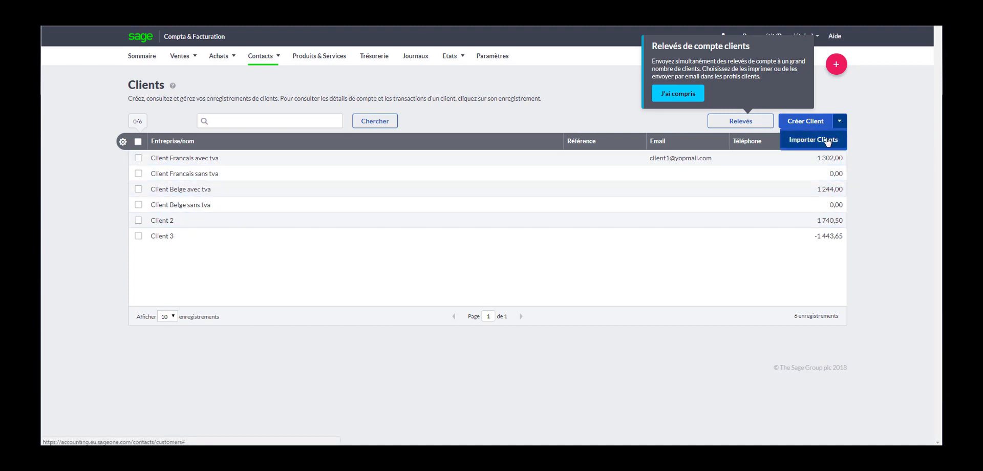
left_click(828, 141)
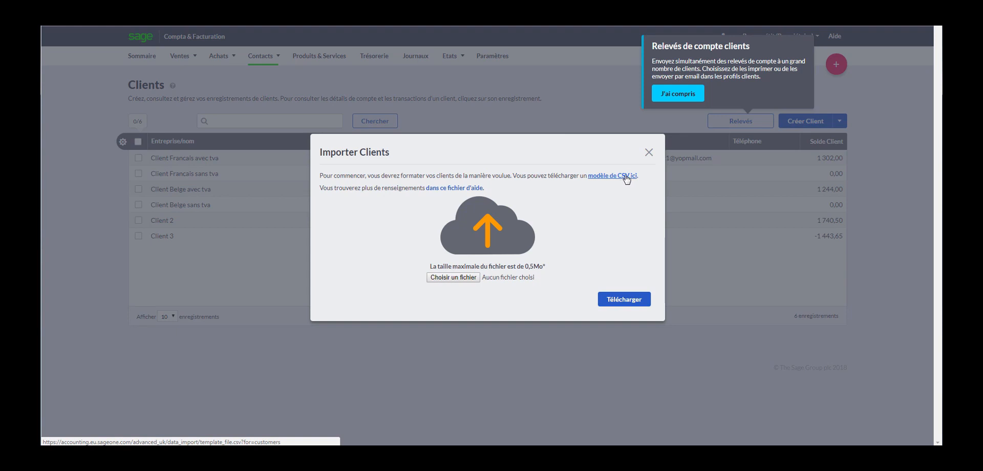
left_click(649, 152)
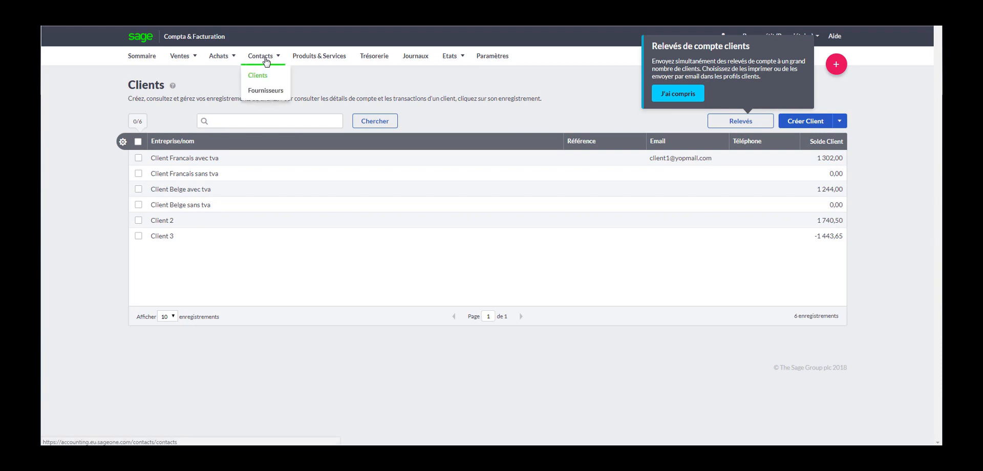
Step: Open the products and services list, try the Stocks, Produit and Service types in a new item form, and close it unsaved
left_click(314, 60)
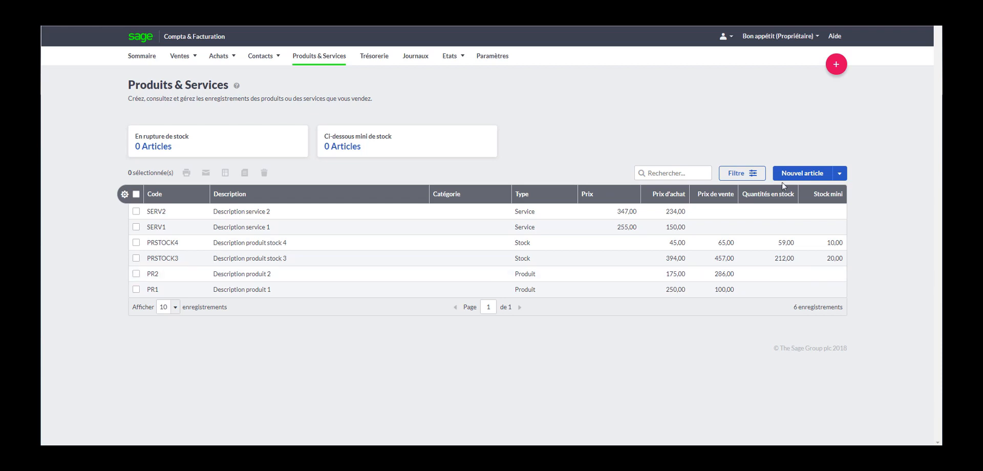
left_click(808, 174)
left_click(528, 159)
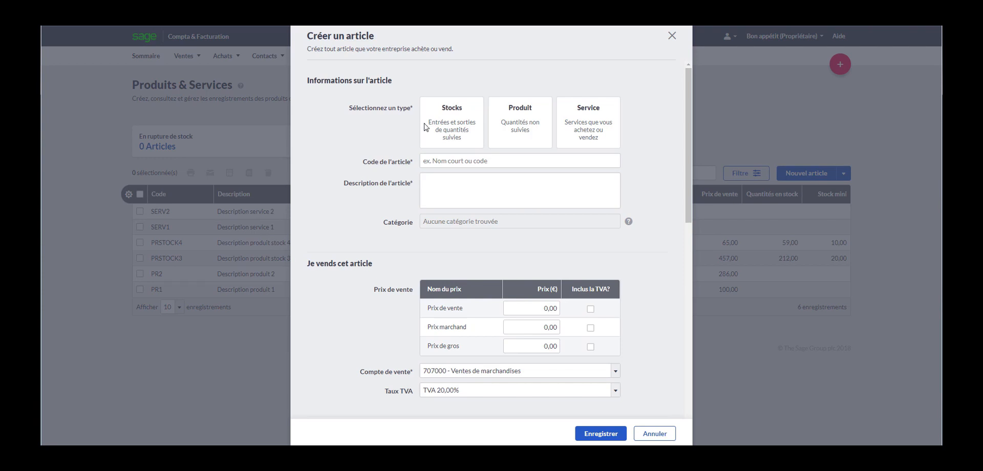
left_click(445, 128)
left_click(523, 129)
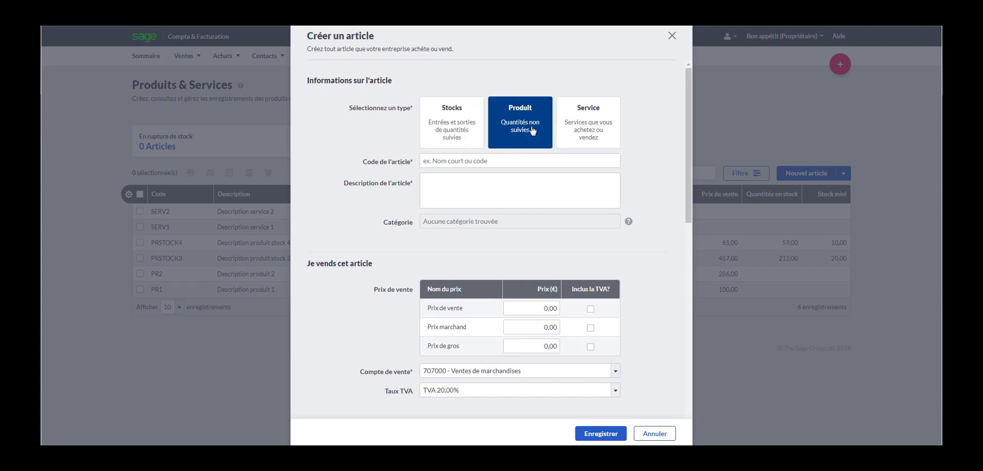
left_click(584, 137)
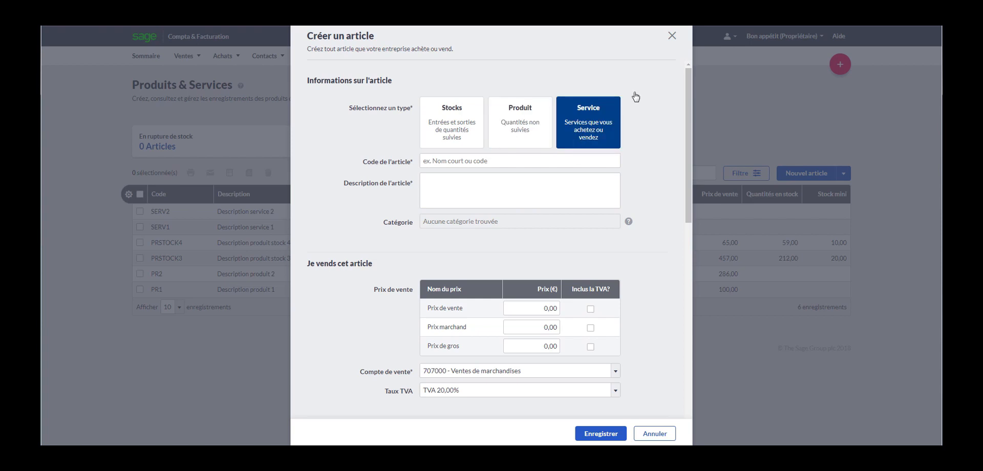
left_click(672, 36)
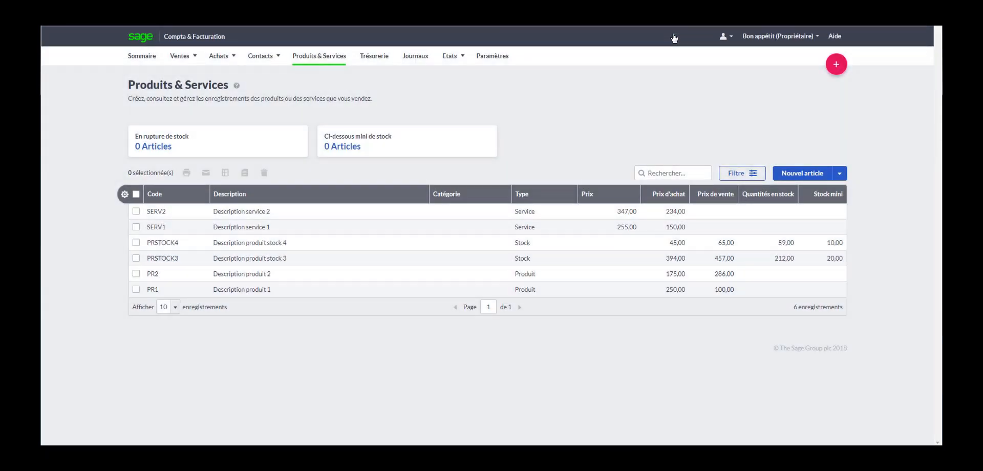
Step: View the item import dialog with its stock, product and service options, and close it without importing
left_click(840, 174)
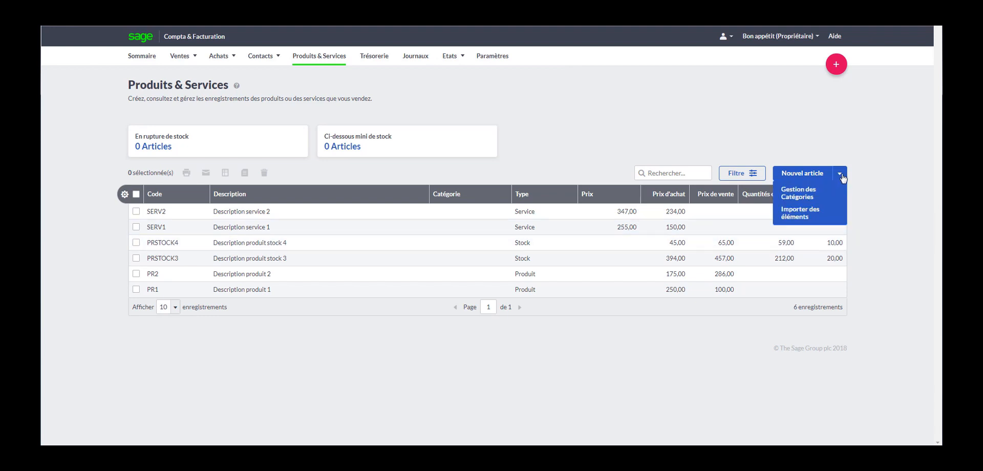
left_click(814, 217)
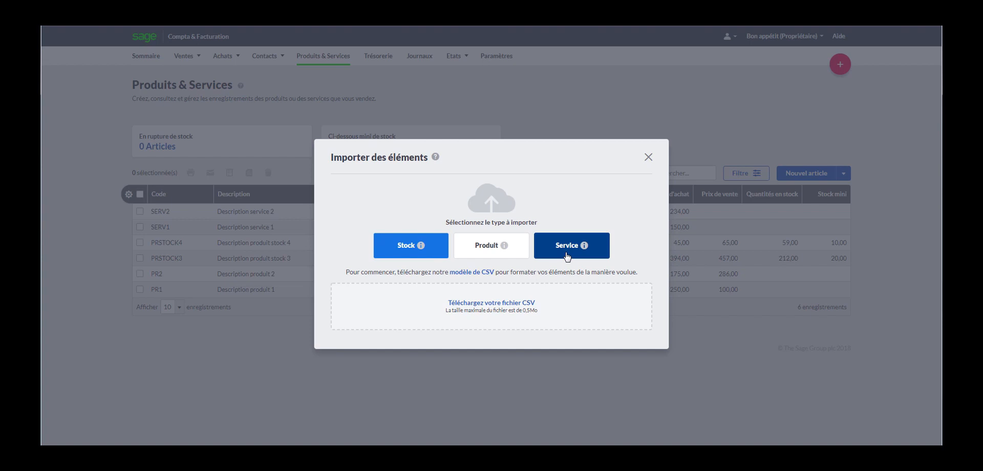
left_click(649, 158)
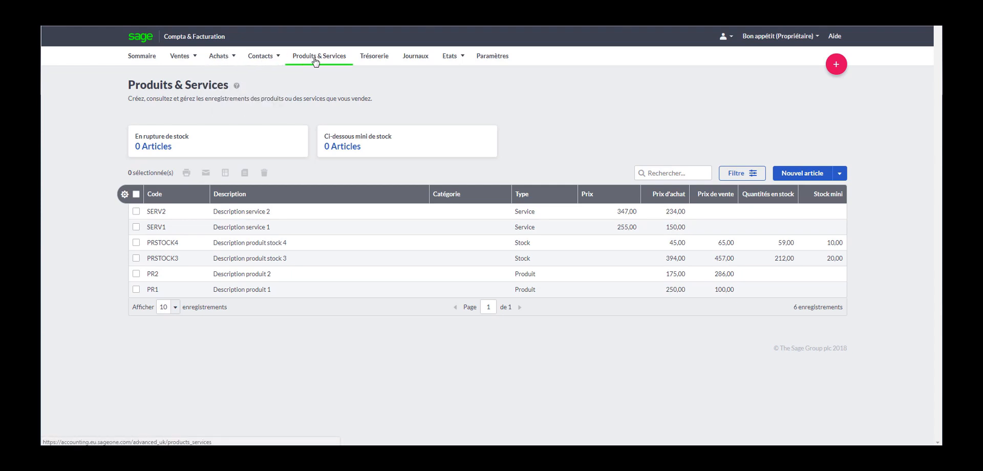
Step: Open the quotes and estimates list, view the blank new quote form, and cancel it
mouse_move(185, 62)
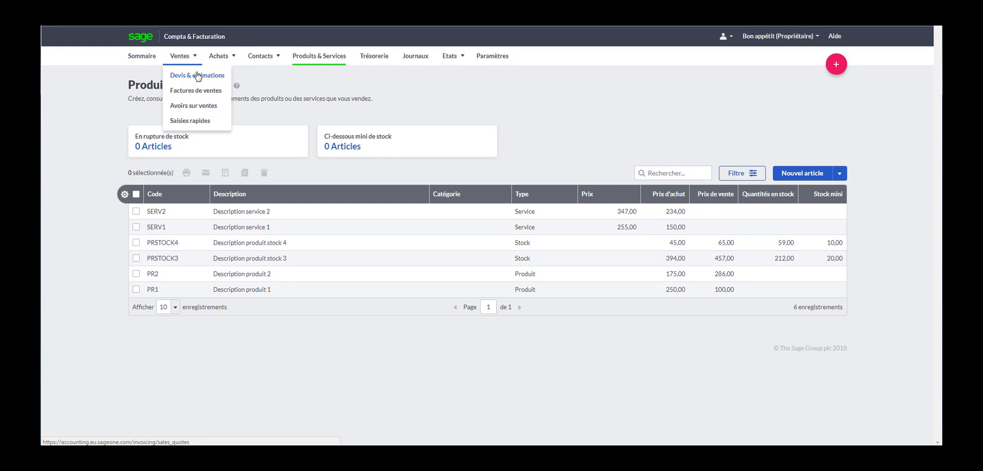
left_click(198, 76)
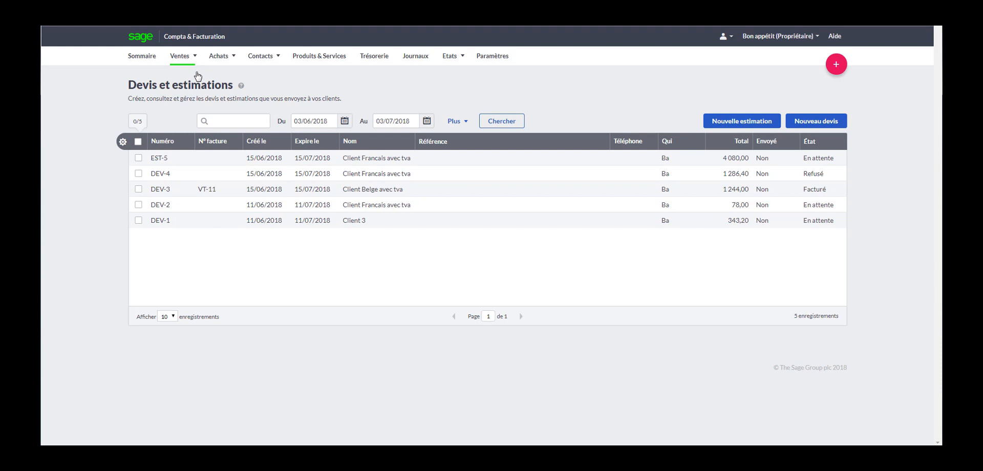
left_click(812, 124)
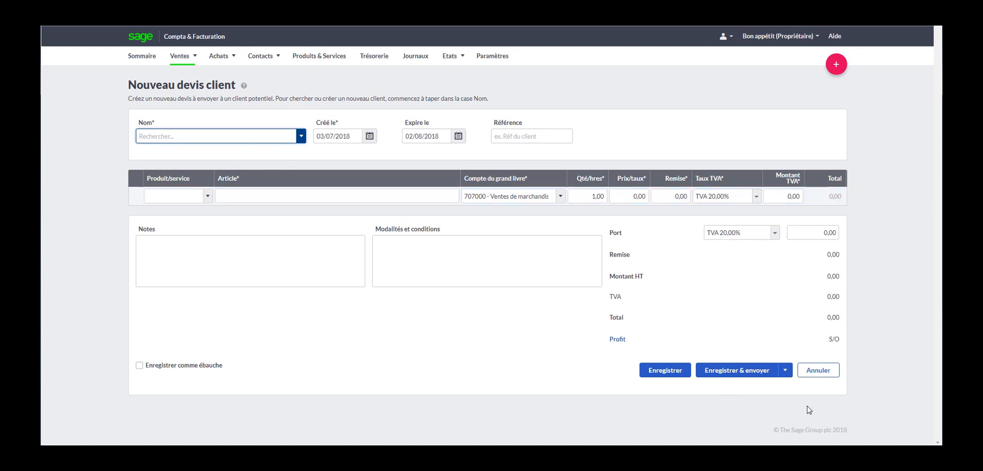
left_click(822, 374)
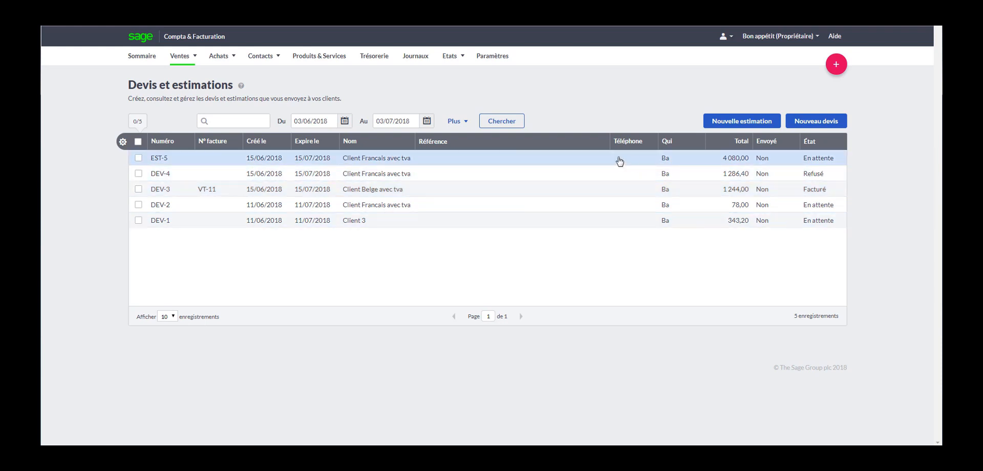
Step: View the details and available actions of quote DEV-1, and open the sales invoices list
left_click(571, 224)
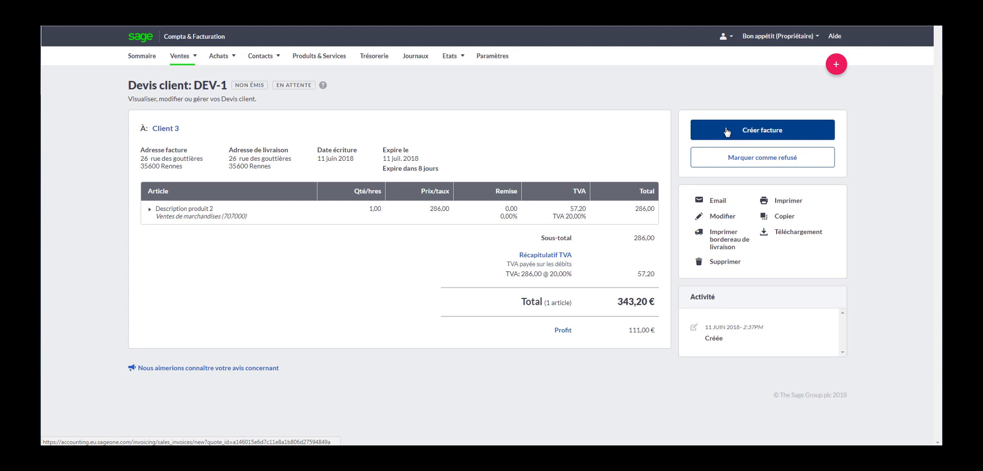
mouse_move(184, 61)
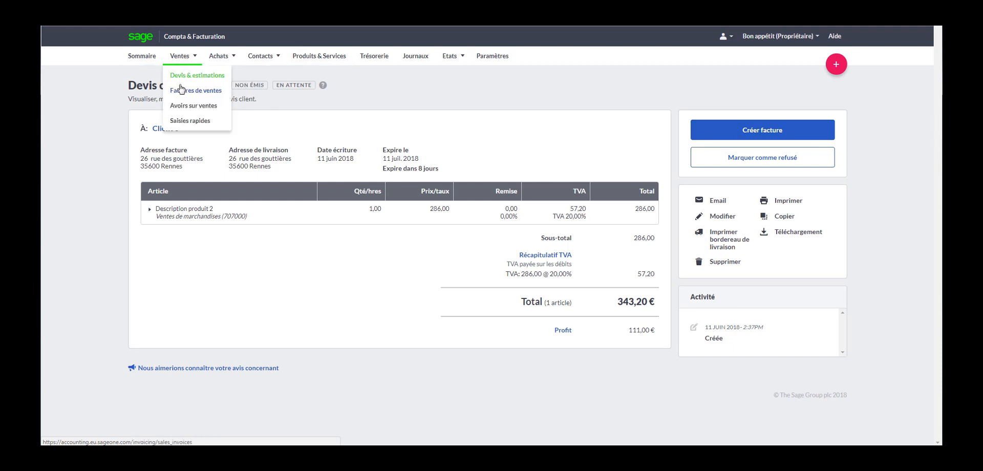
left_click(180, 92)
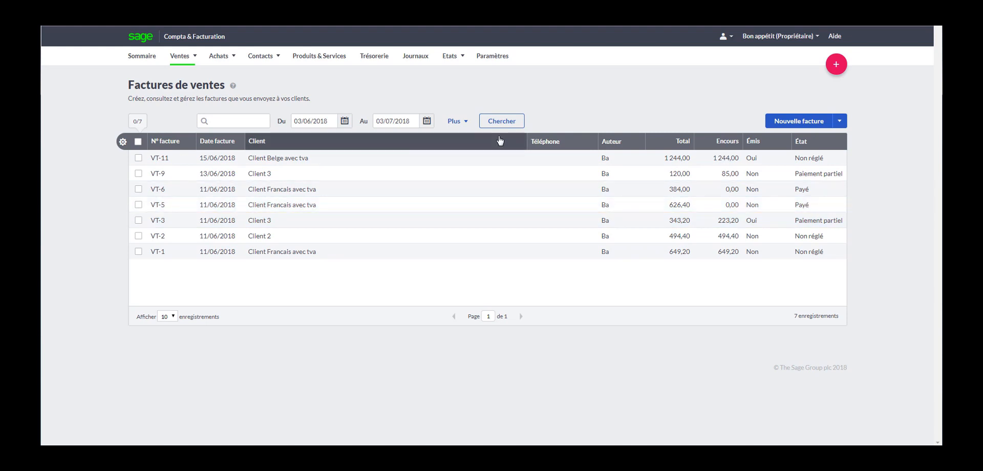
Step: Open sales invoice VT-1 and examine the destination account choices in its payment form
mouse_move(185, 56)
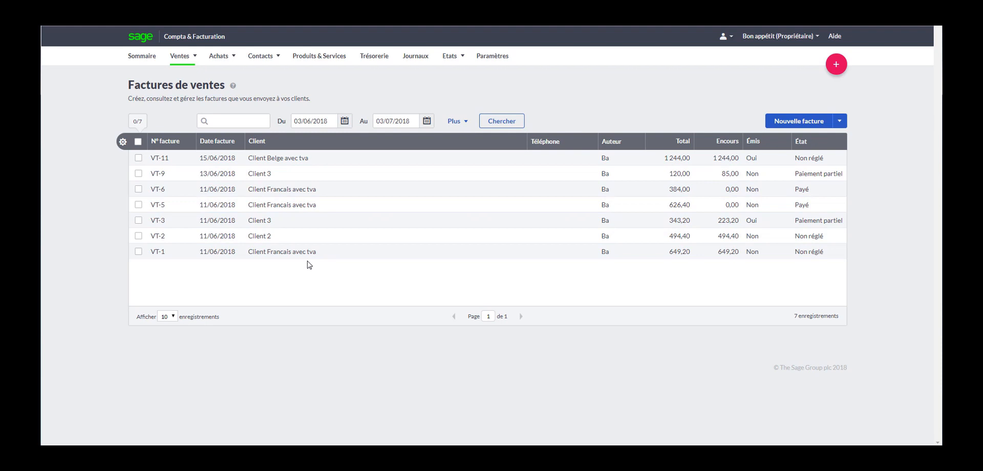
left_click(321, 256)
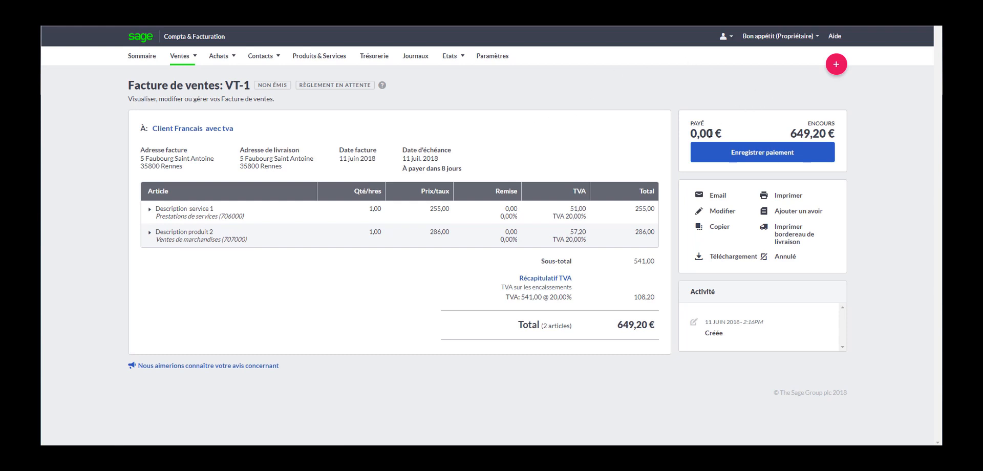
left_click(762, 158)
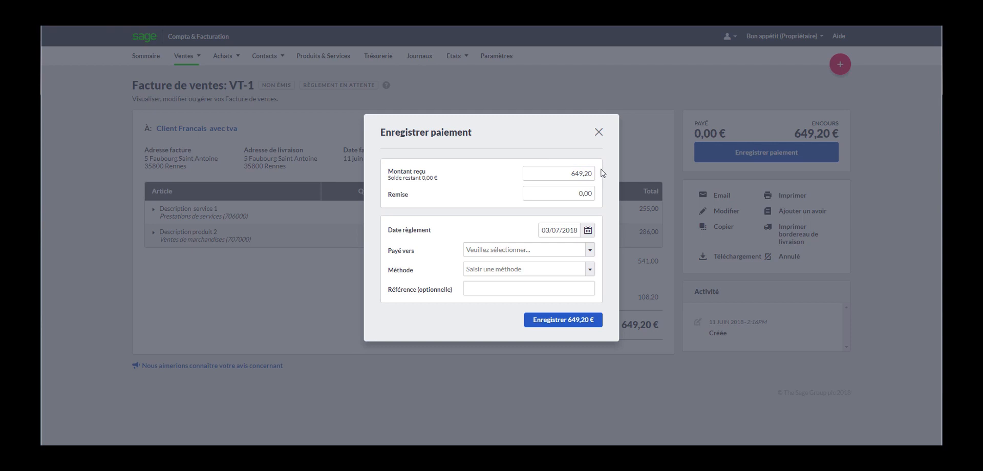
left_click(590, 251)
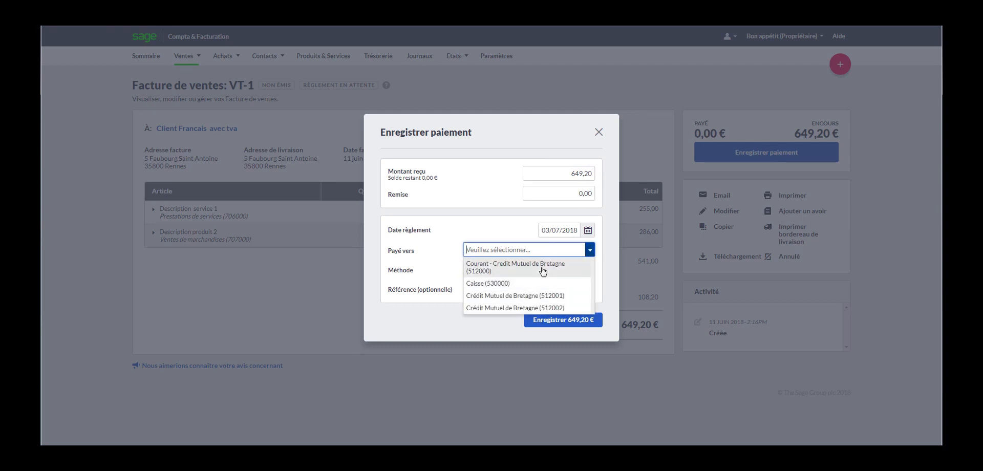
left_click(424, 323)
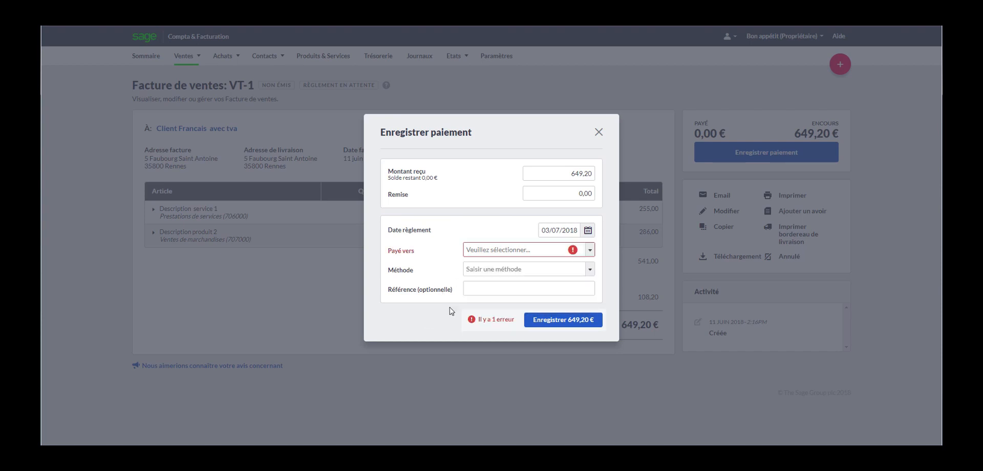
Step: View the available payment methods in the payment form of invoice VT-1, and close the form without recording a payment
left_click(590, 270)
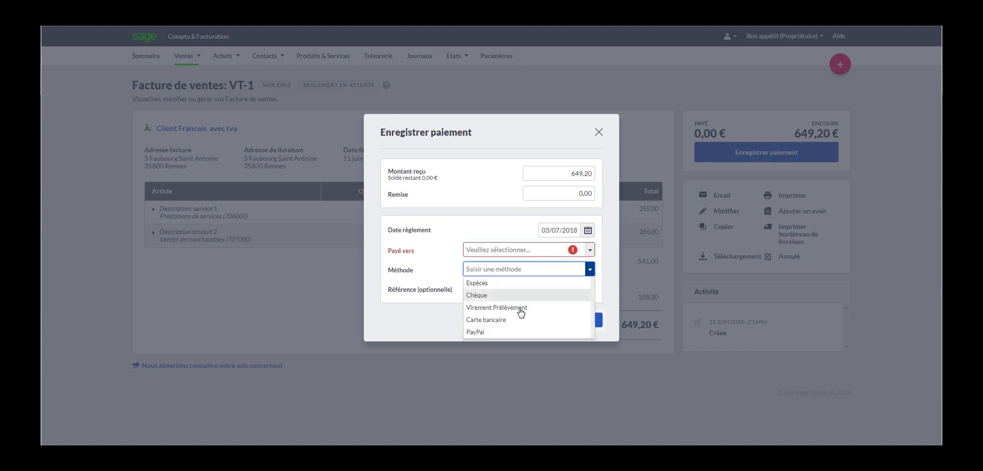
left_click(525, 371)
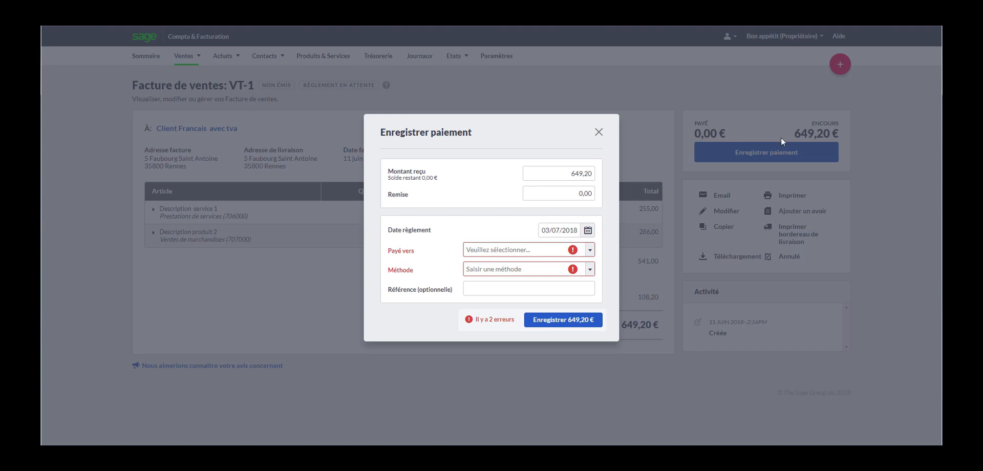
left_click(599, 133)
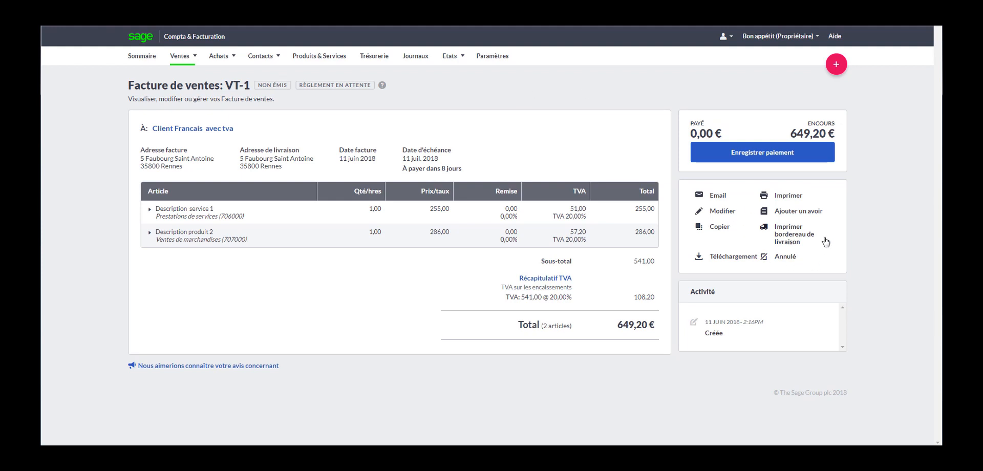
Step: Start a credit note from invoice VT-1, remove its Description produit 2 line, and cancel the credit note
left_click(807, 214)
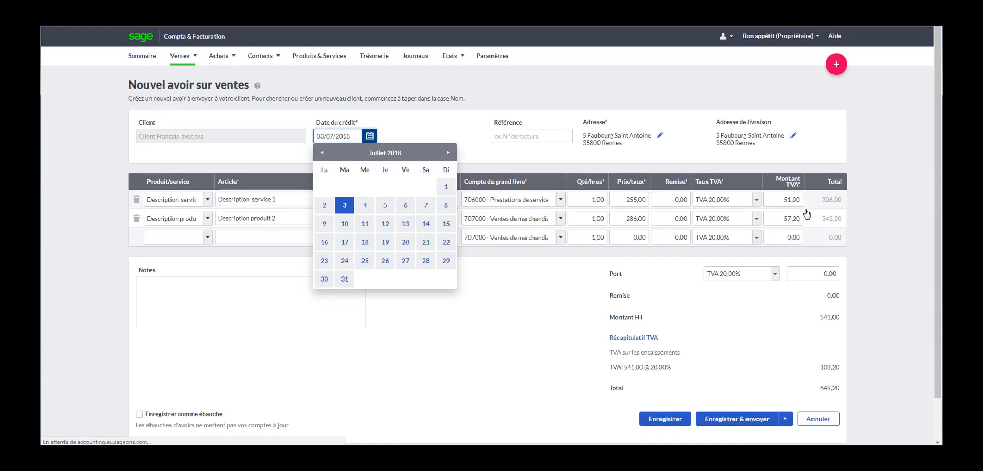
left_click(480, 312)
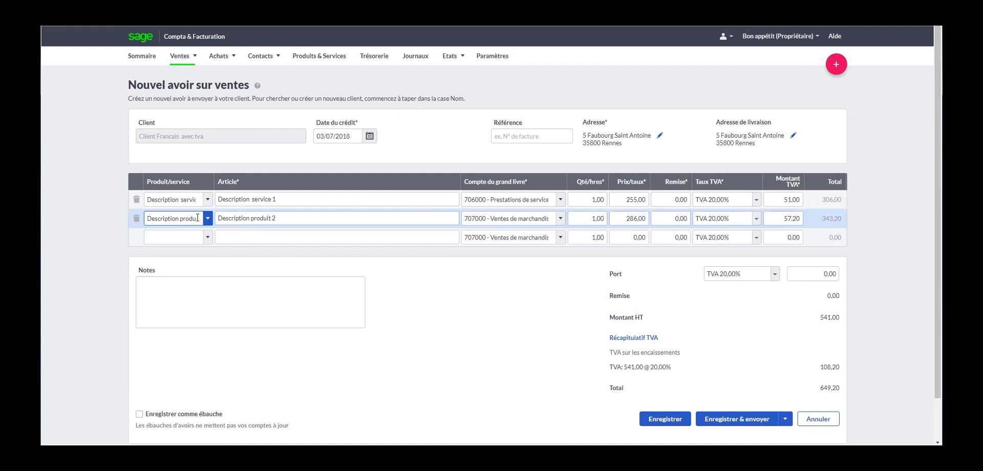
left_click(135, 220)
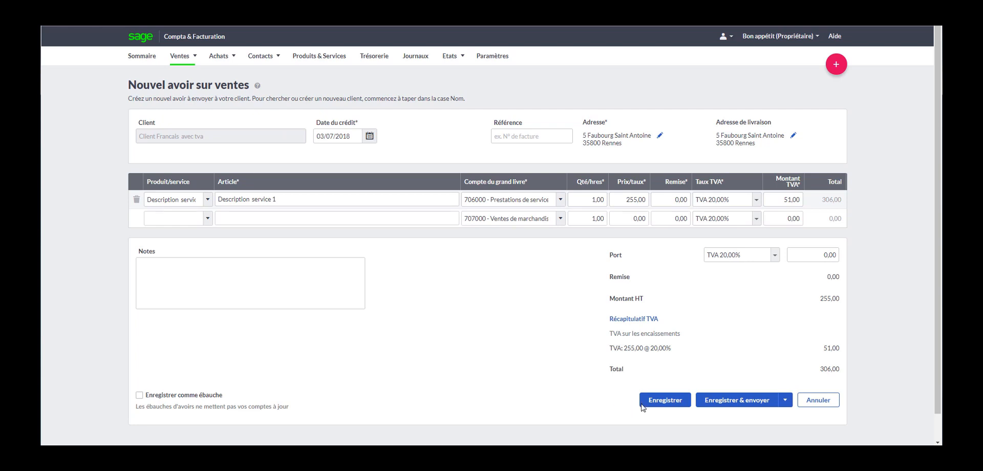
left_click(819, 404)
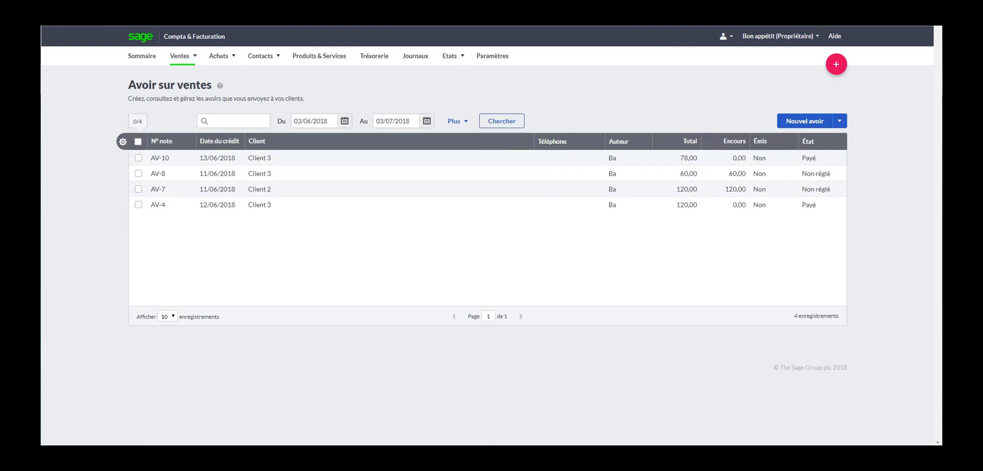
Step: Open the sales credit notes list, view credit note AV-7 with its refund option, and return to the list
mouse_move(193, 57)
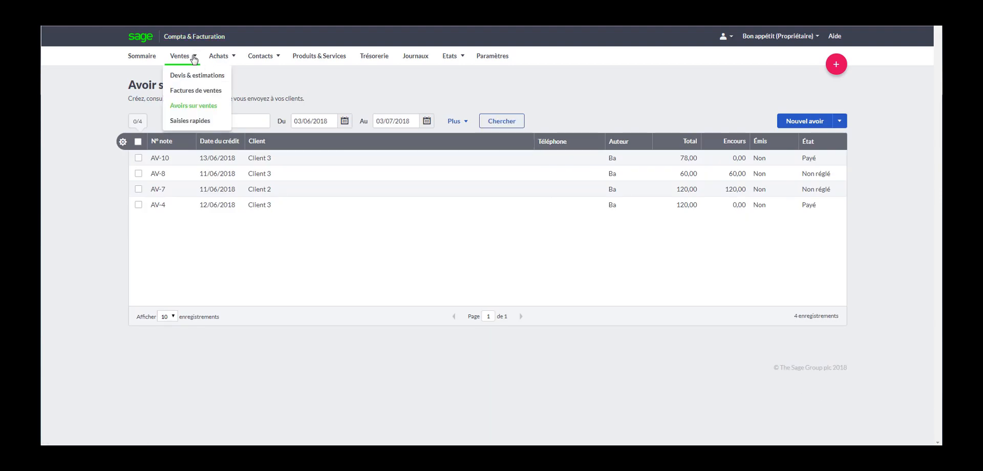
left_click(199, 108)
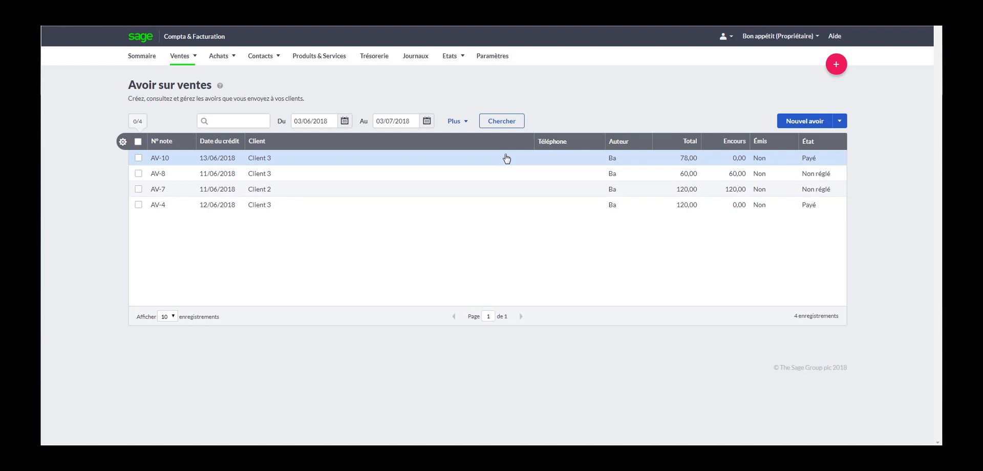
left_click(487, 193)
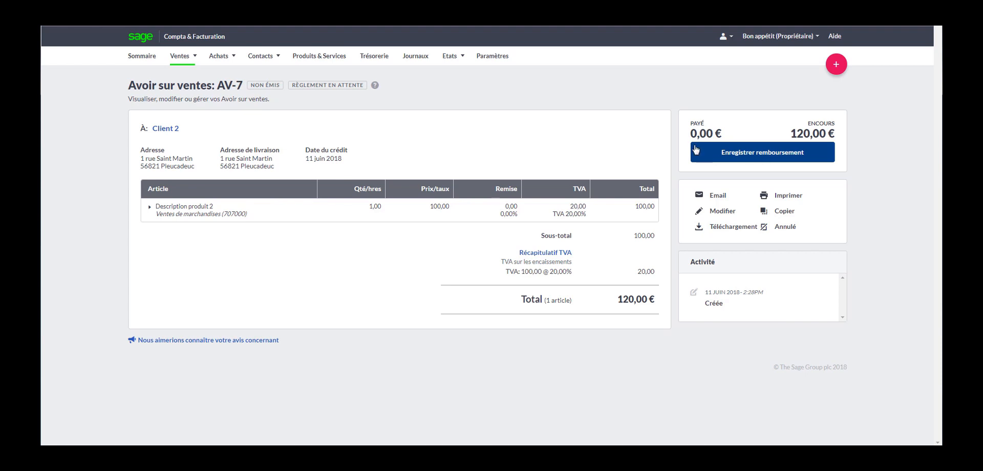
mouse_move(185, 58)
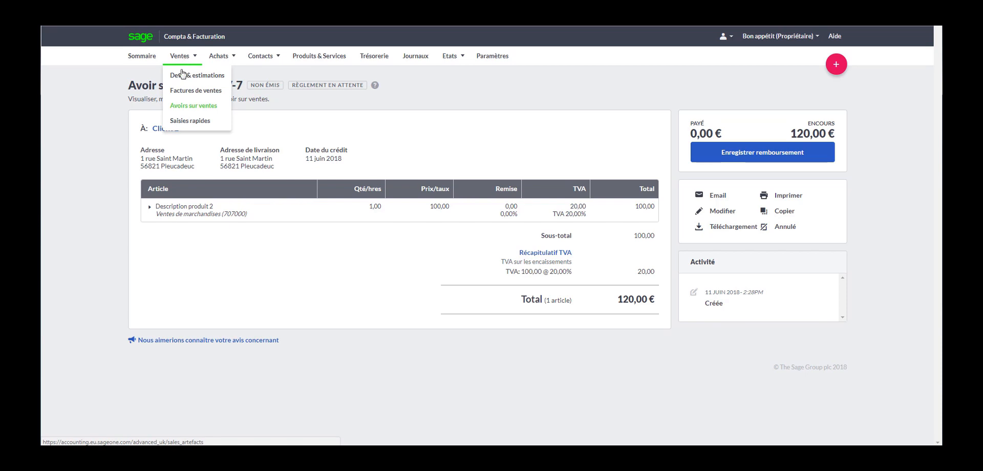
left_click(182, 108)
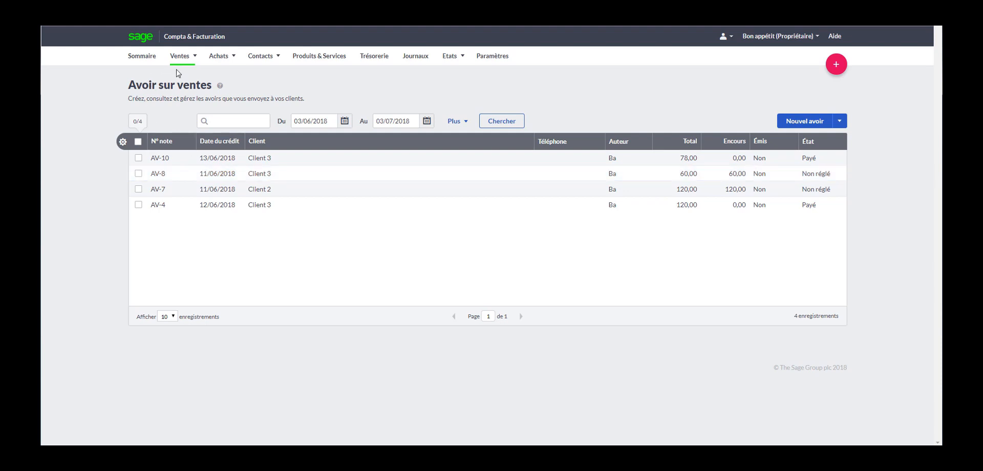
Step: Open the sales quick entries list, view the type and amount fields of a blank new entry, and cancel it
mouse_move(193, 56)
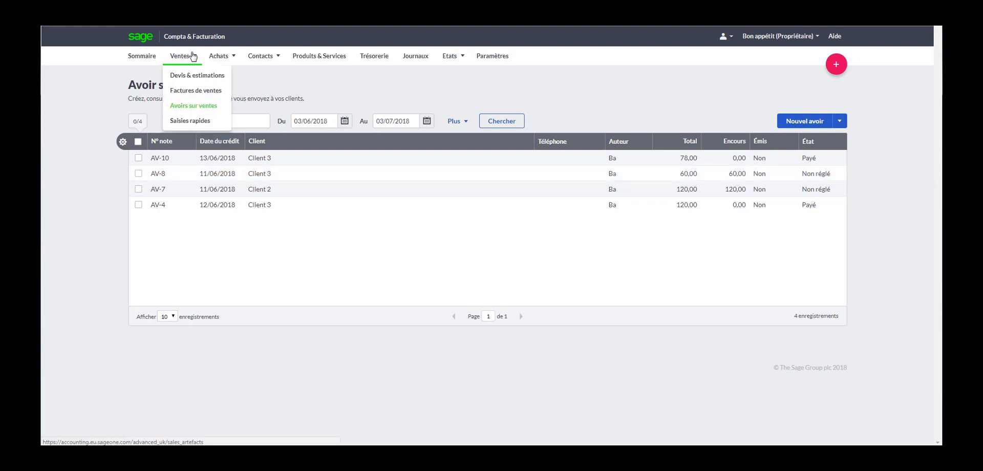
left_click(188, 121)
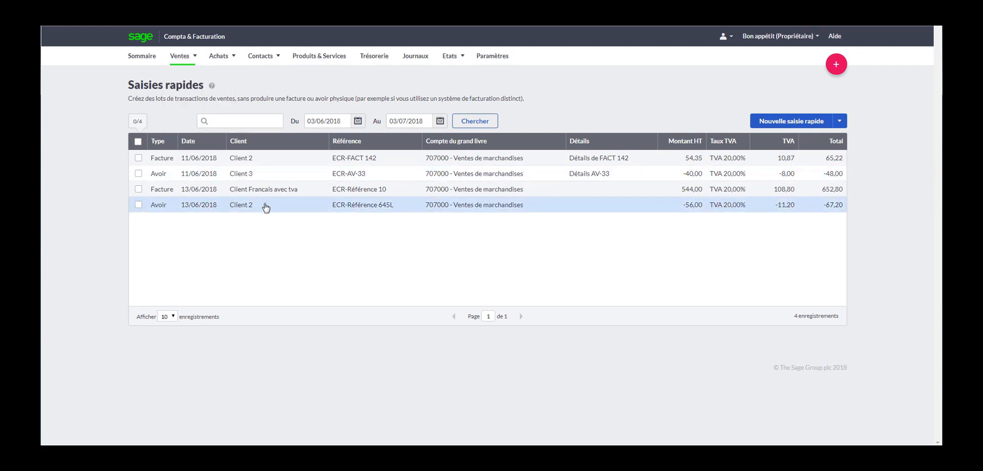
left_click(779, 122)
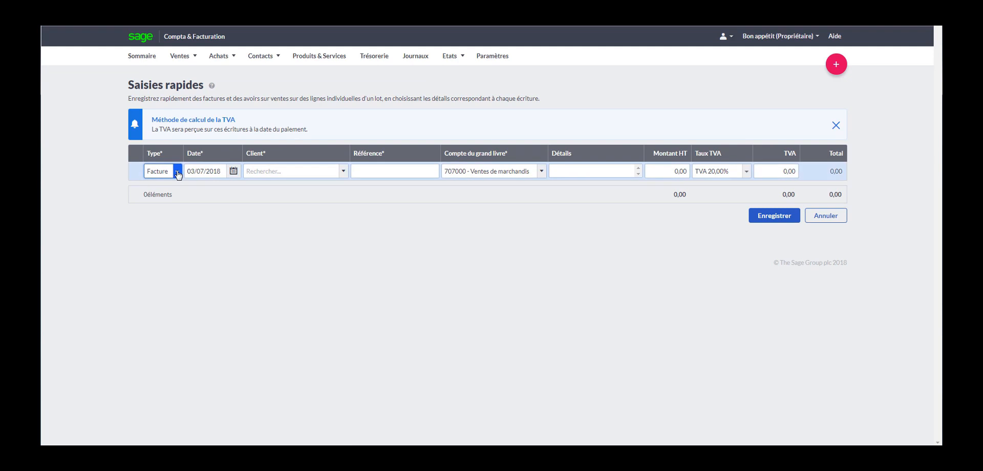
left_click(178, 173)
left_click(226, 236)
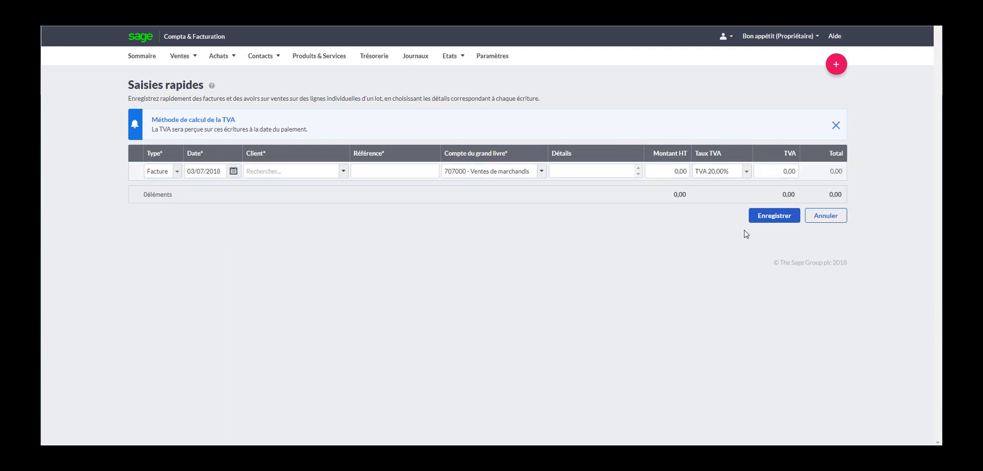
left_click(678, 172)
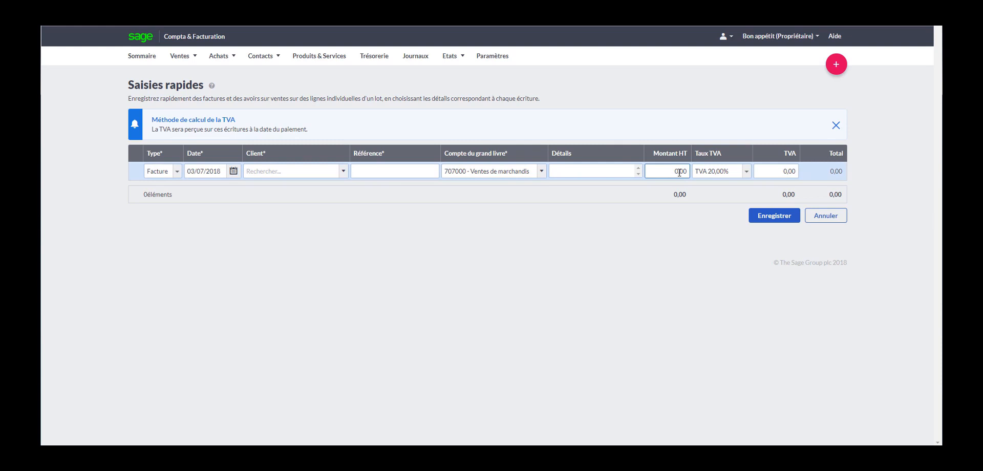
left_click(826, 217)
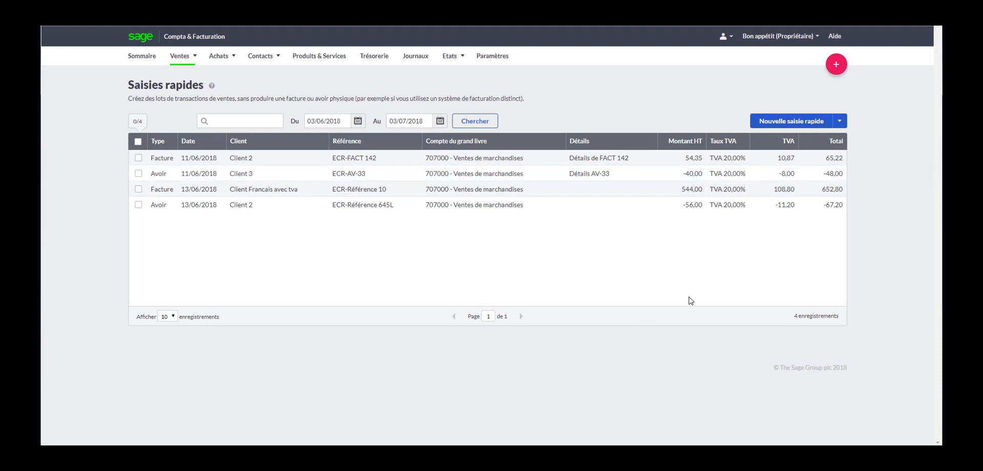
Step: View the import dialog for sales quick entries, and close it without importing a file
left_click(841, 122)
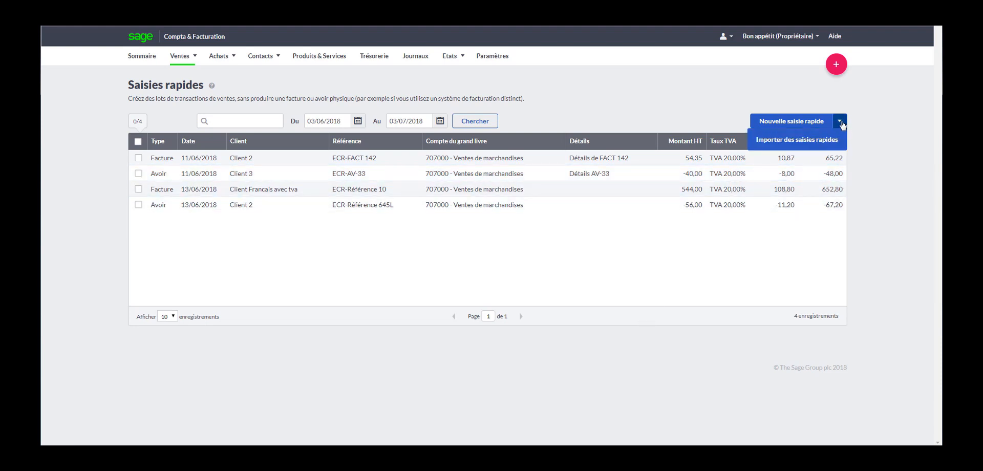
left_click(841, 122)
left_click(841, 122)
left_click(813, 145)
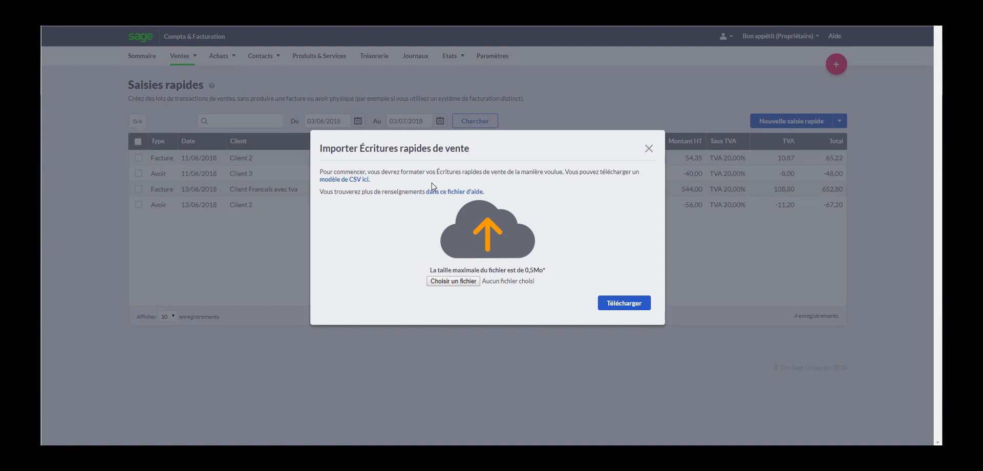
left_click(649, 148)
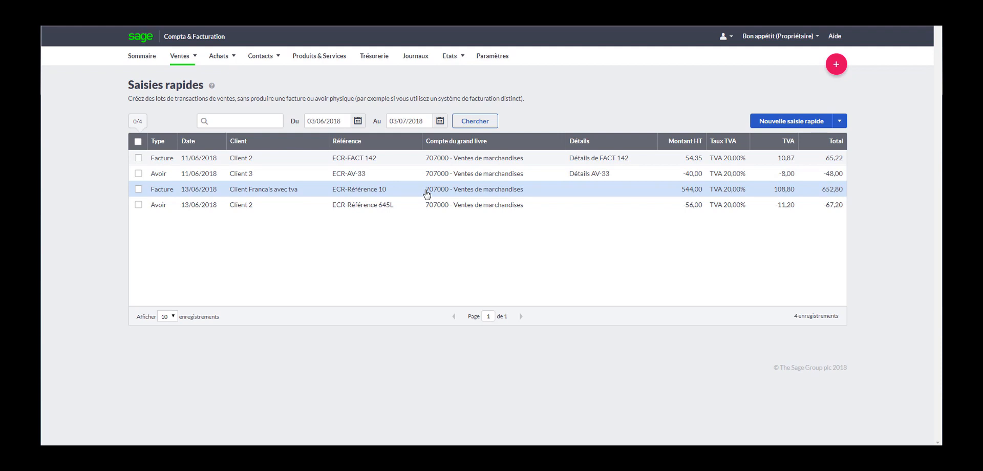
Step: Select quick entry ECR-FACT 142, view its printable version, and return to the quick entries list
left_click(177, 60)
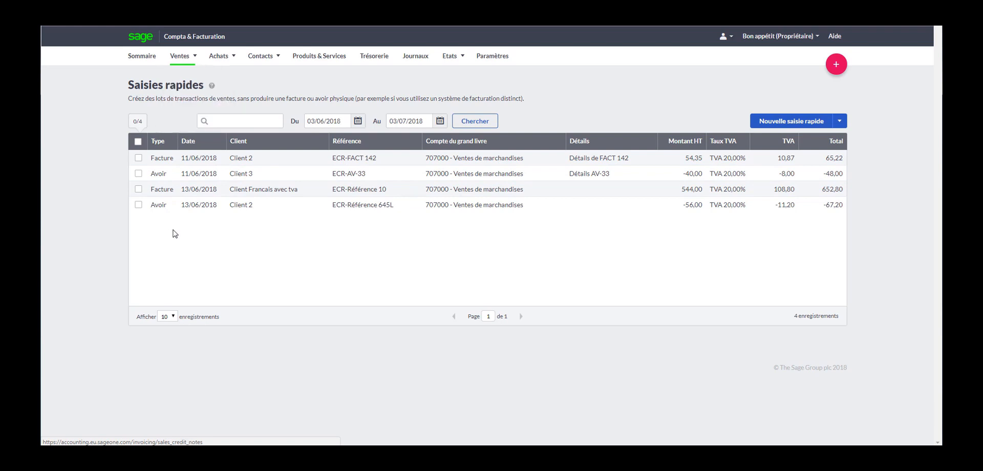
left_click(139, 158)
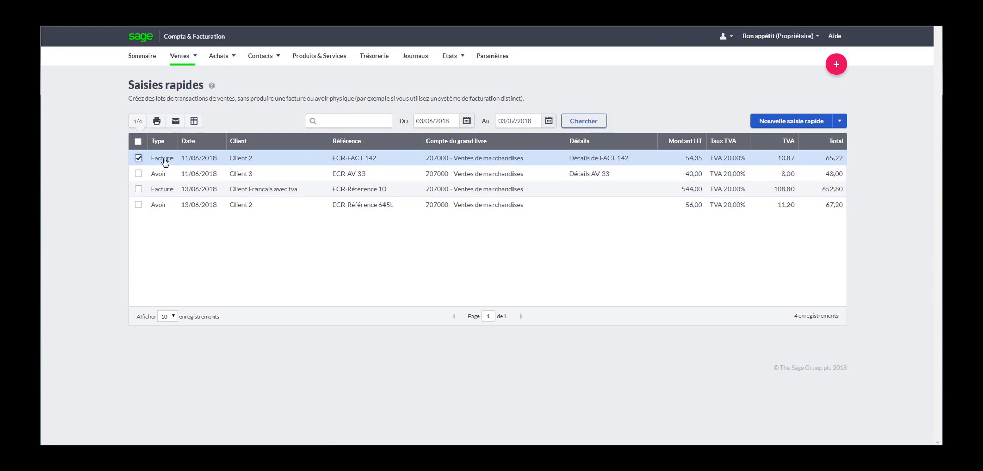
left_click(157, 122)
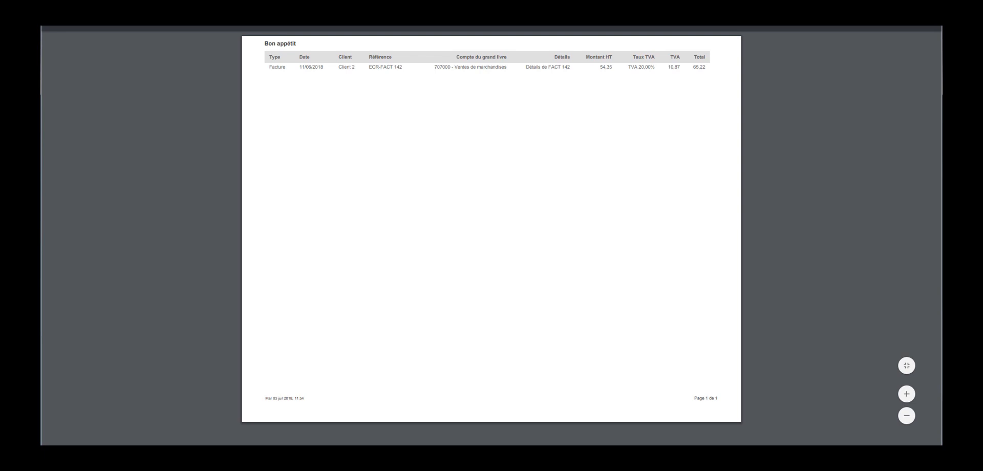
key("ctrl+w")
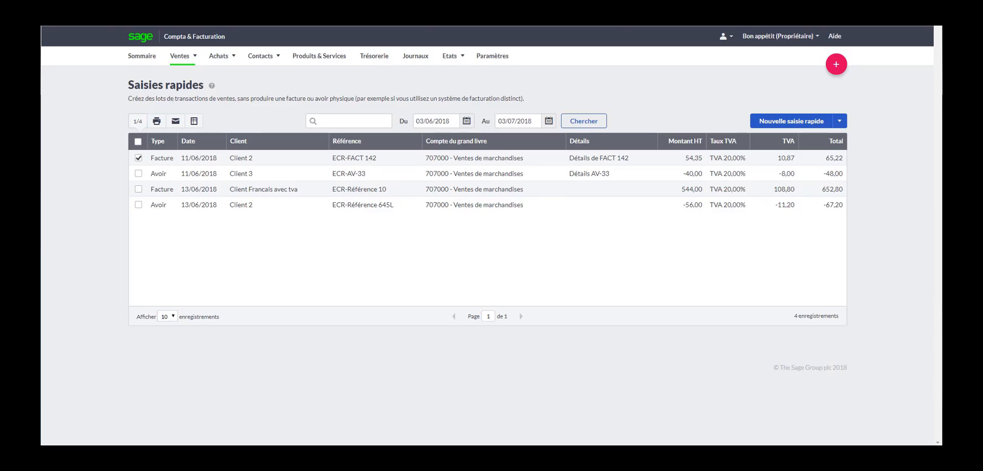
Step: Open the treasury overview and examine the bank, cash and card accounts
mouse_move(227, 61)
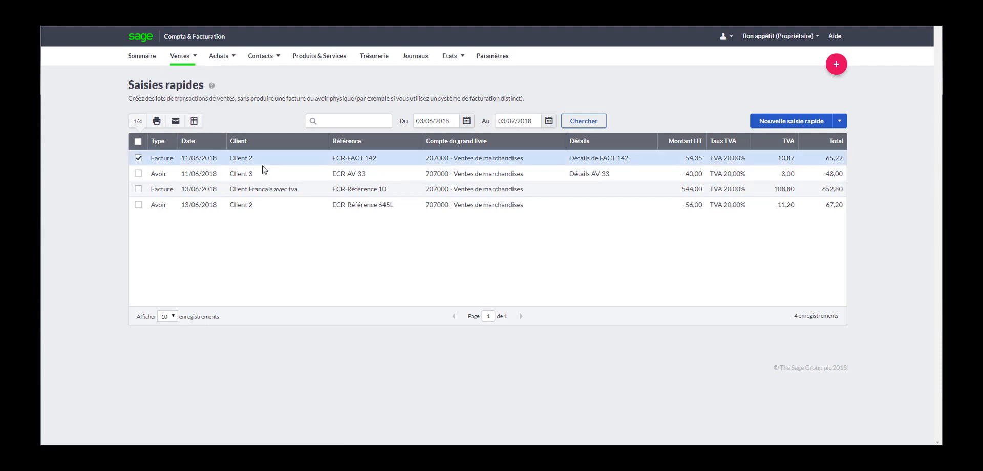
mouse_move(180, 56)
left_click(382, 57)
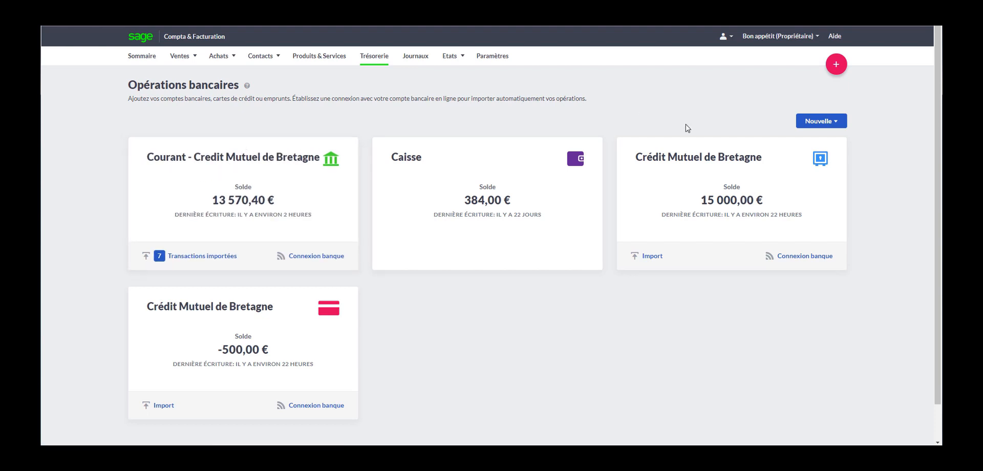
left_click(846, 120)
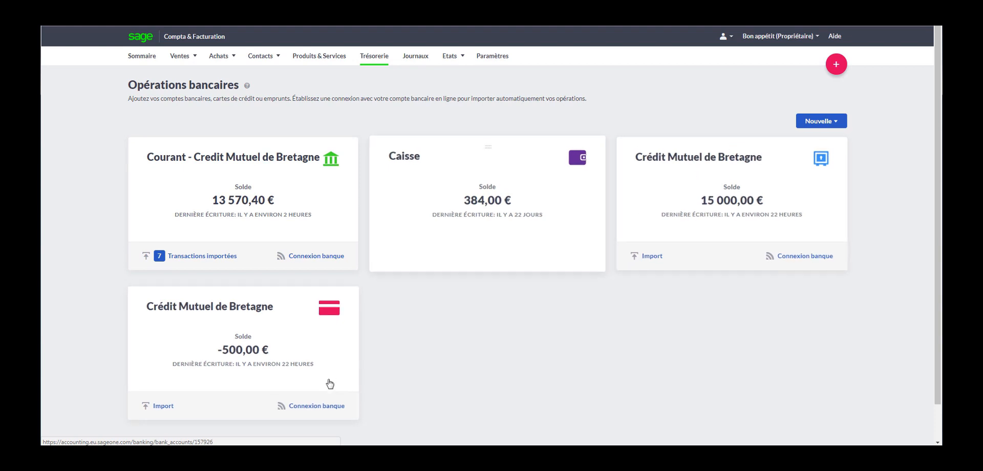
Step: View the account types offered in the new bank account form, and close it without adding an account
left_click(830, 121)
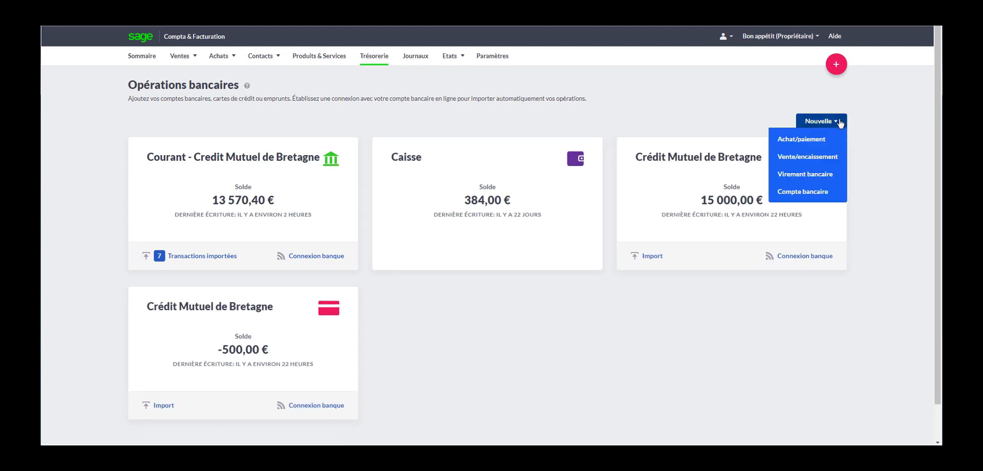
left_click(810, 192)
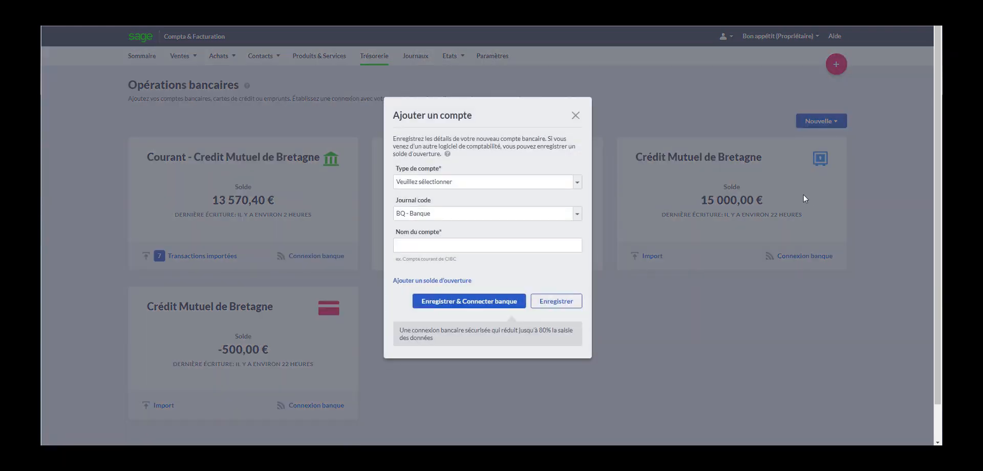
left_click(581, 184)
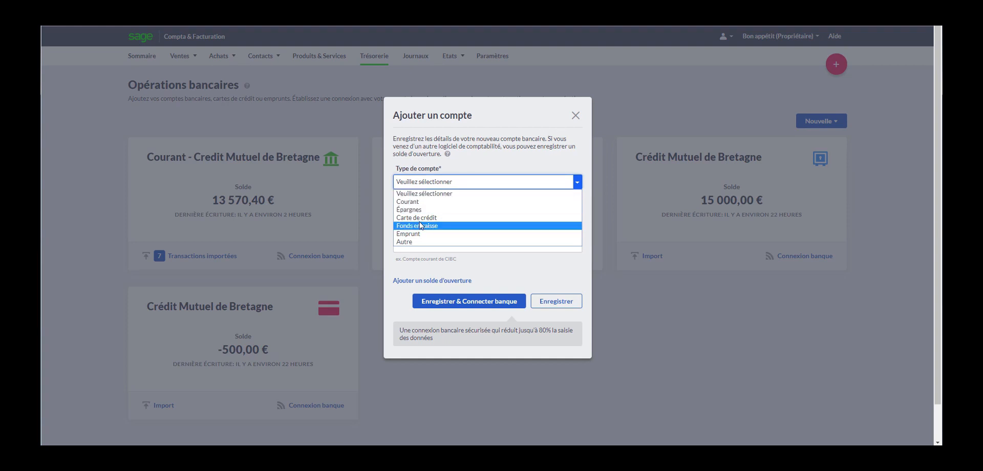
left_click(576, 117)
left_click(576, 117)
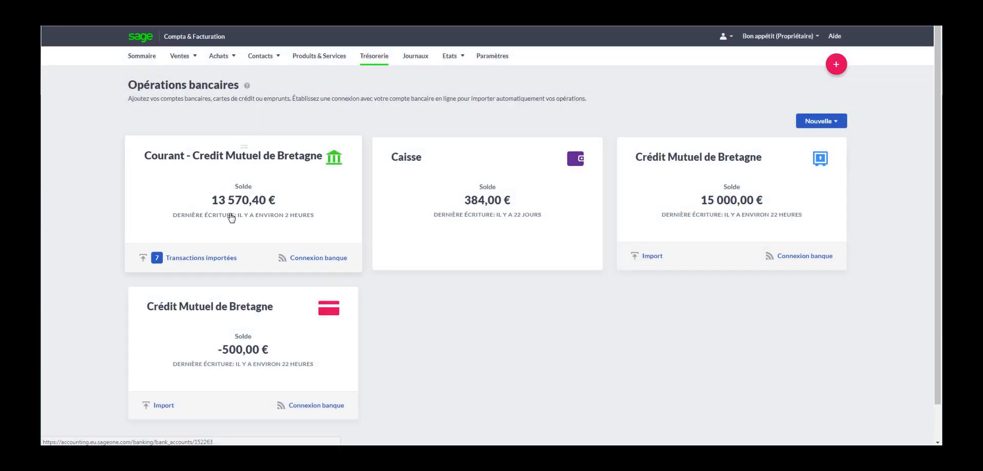
Step: Open the Courant - Credit Mutuel de Bretagne account and start a new sale/receipt entry for it
left_click(181, 188)
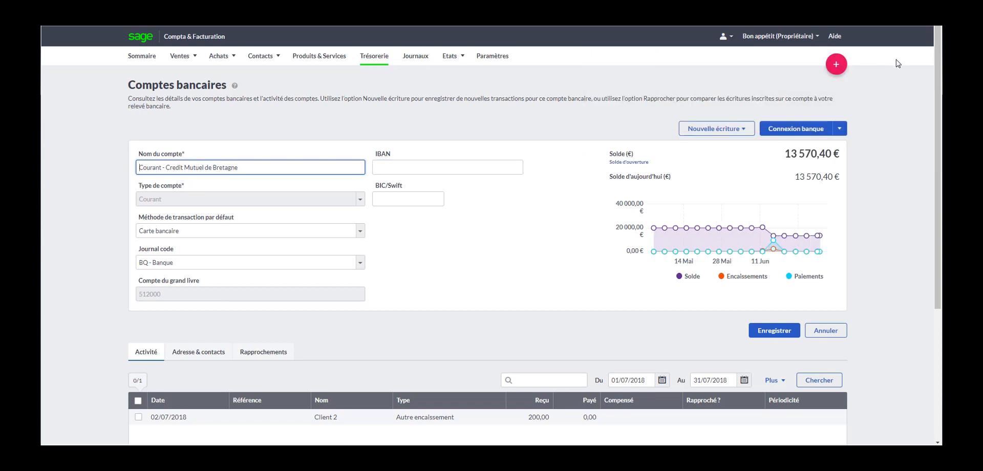
left_click(740, 130)
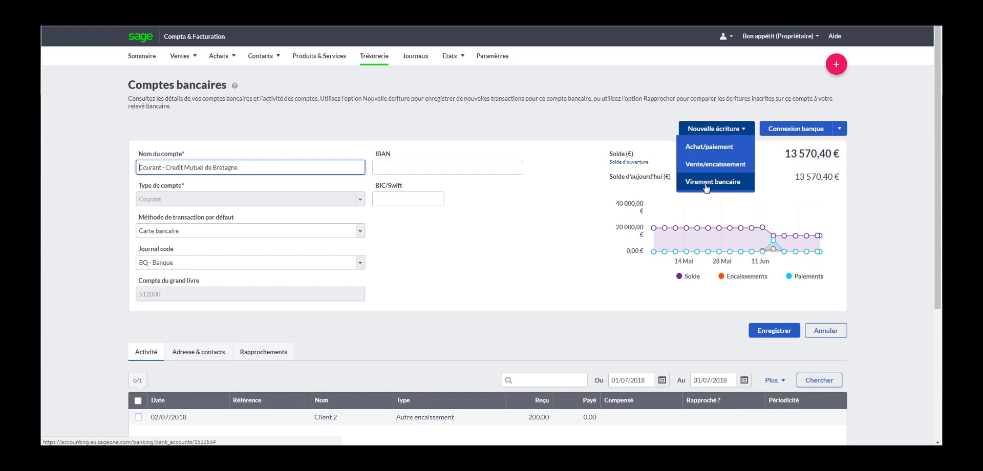
left_click(715, 163)
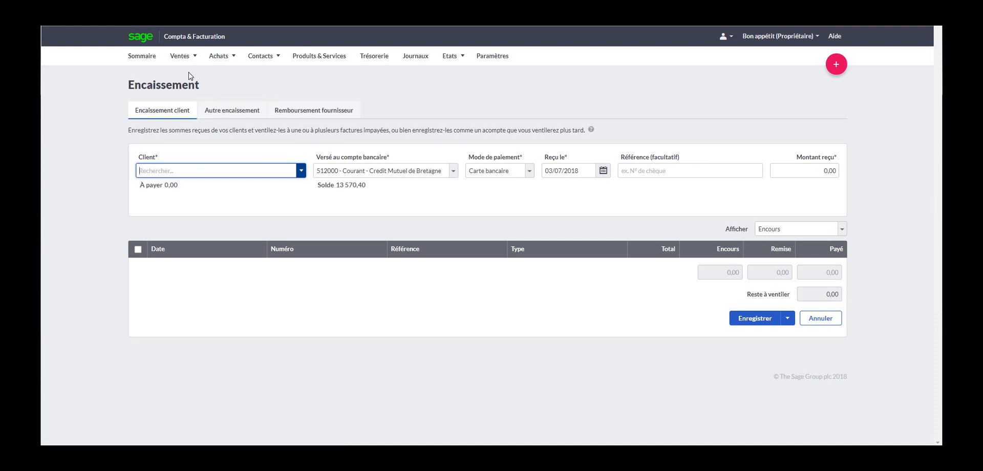
Step: Choose Client 2 for the customer receipt and allocate it to invoice VT-2
left_click(302, 172)
left_click(277, 191)
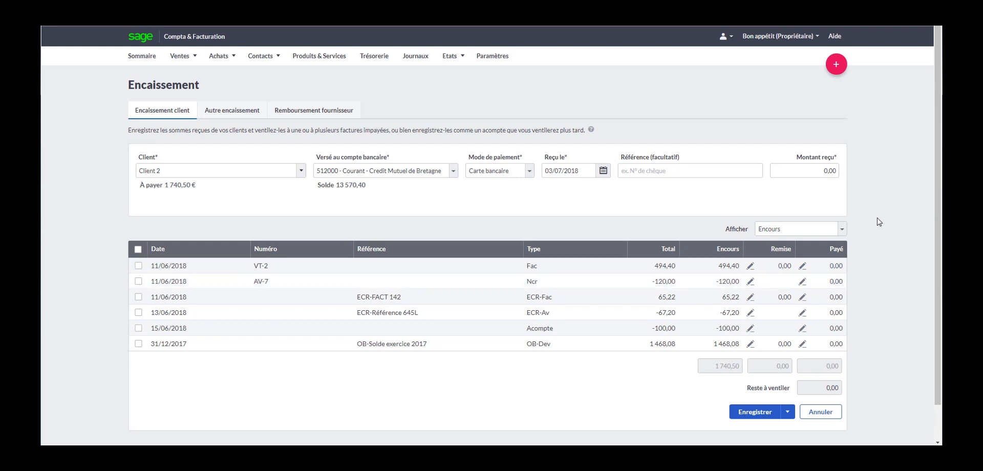
left_click(820, 170)
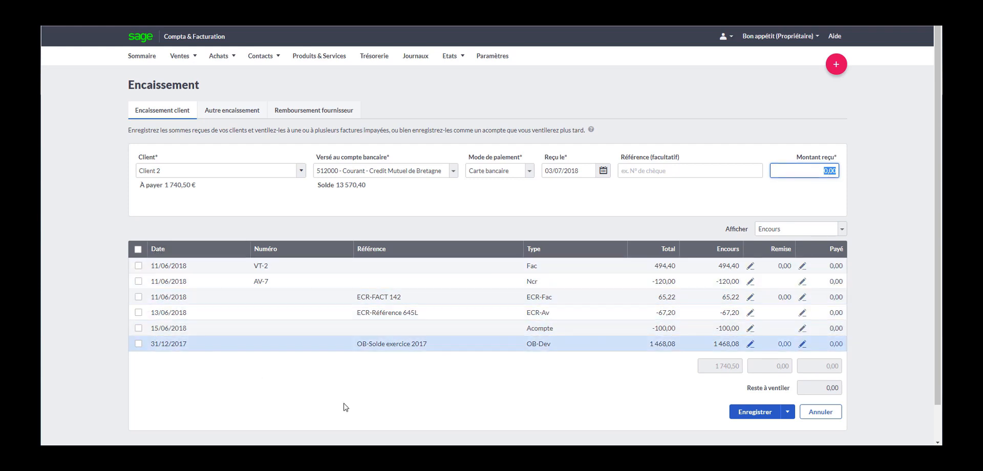
left_click(138, 266)
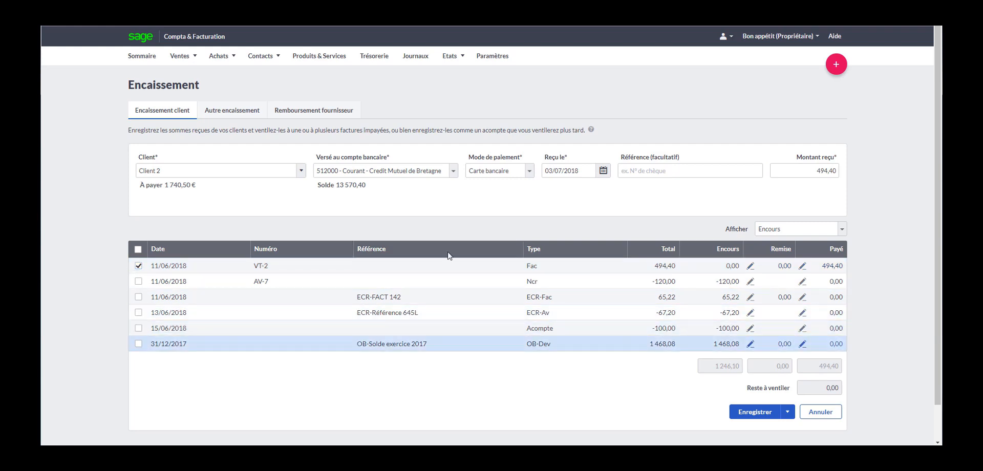
Step: Set the amount received to 1 000,00, try to save the receipt, and decline recording the unallocated remainder as a deposit
left_click_drag(812, 171, 847, 171)
type("1 ")
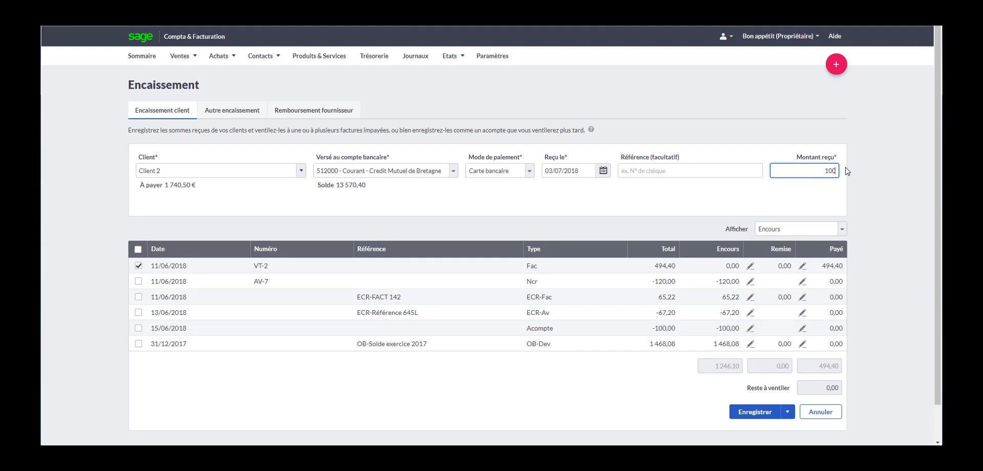
type("000")
left_click(532, 361)
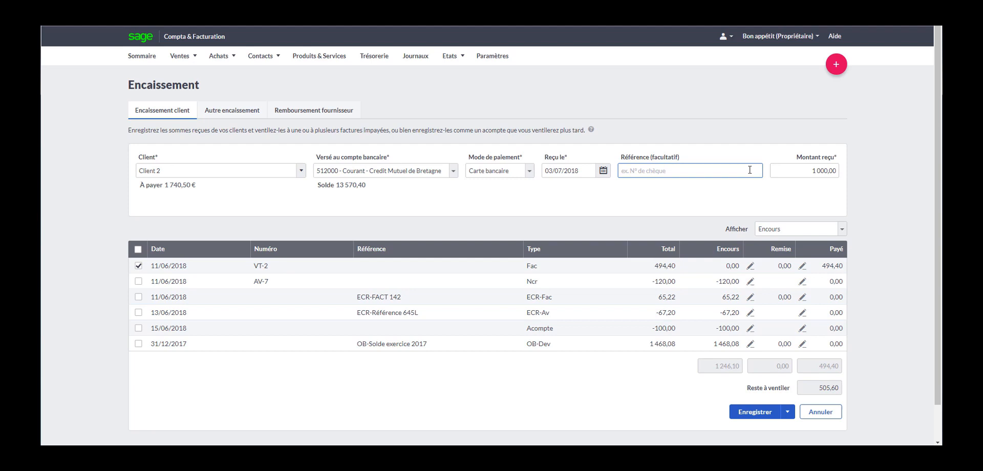
left_click(804, 175)
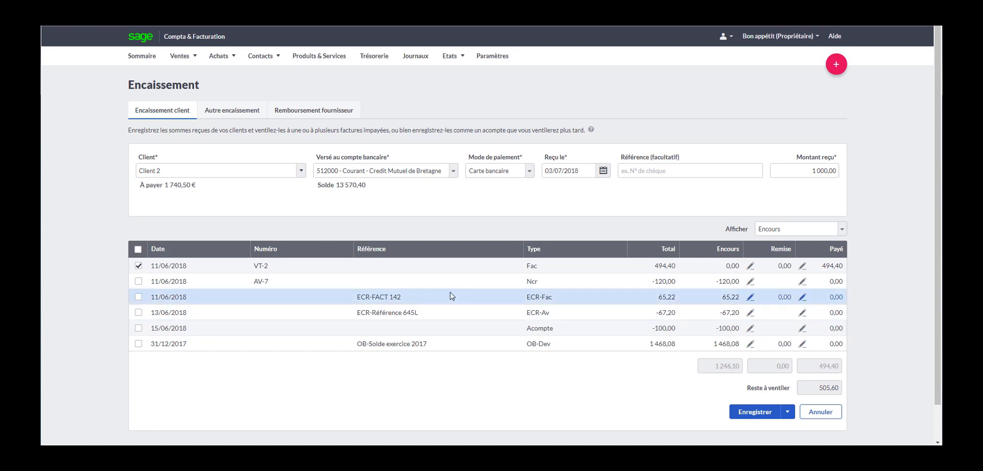
left_click(755, 413)
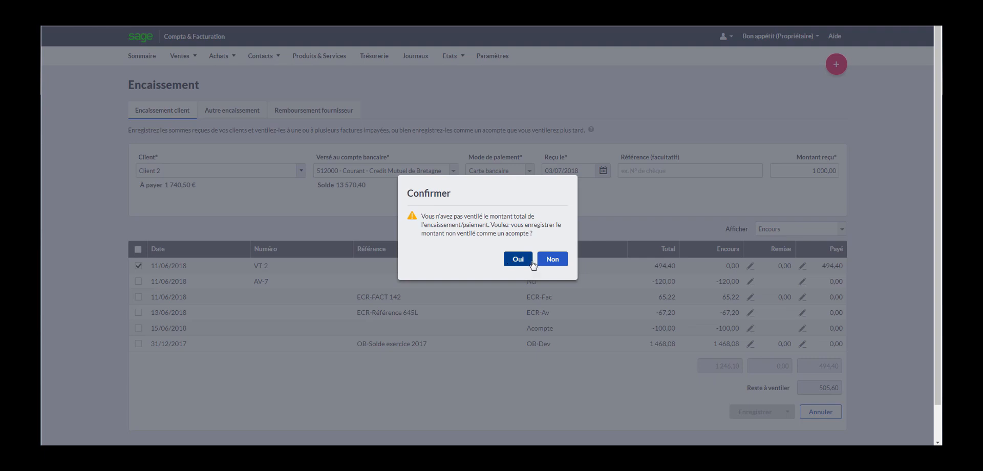
left_click(559, 260)
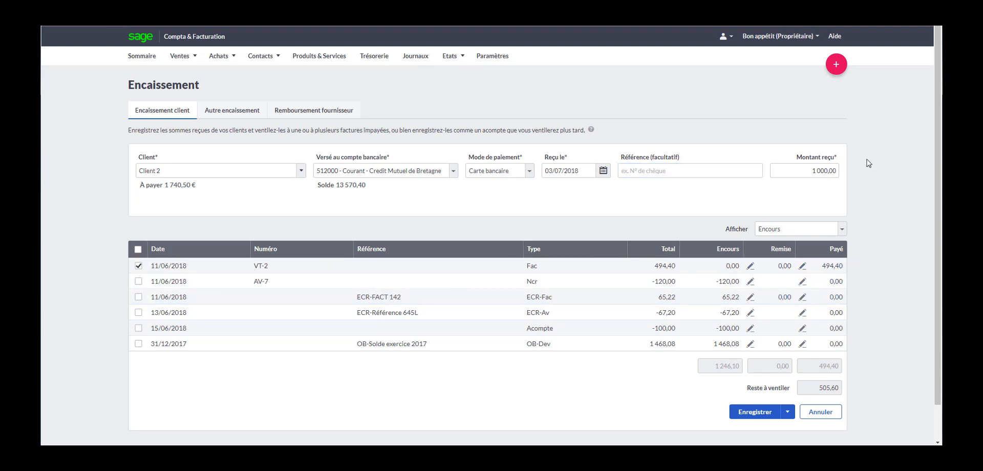
Step: View the partial payment form for invoice VT-2, close it unchanged, and abandon the customer receipt
left_click(802, 267)
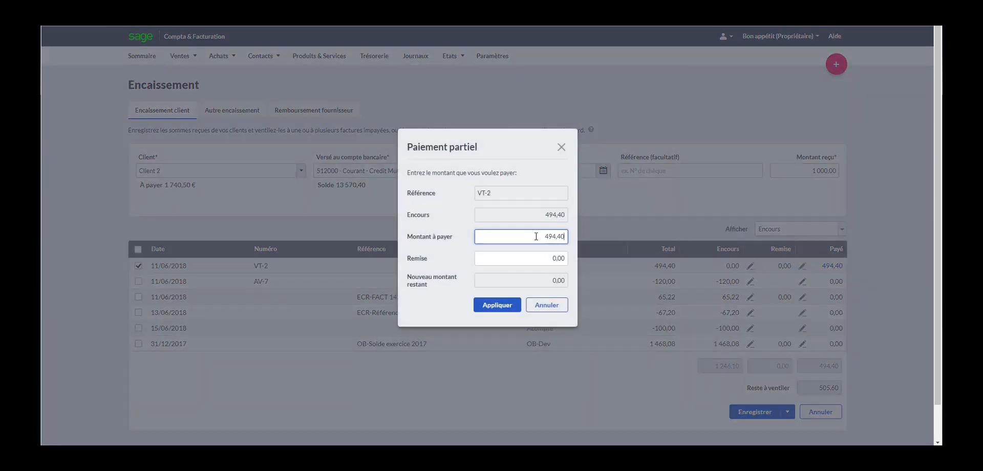
left_click_drag(546, 234, 585, 246)
left_click(562, 148)
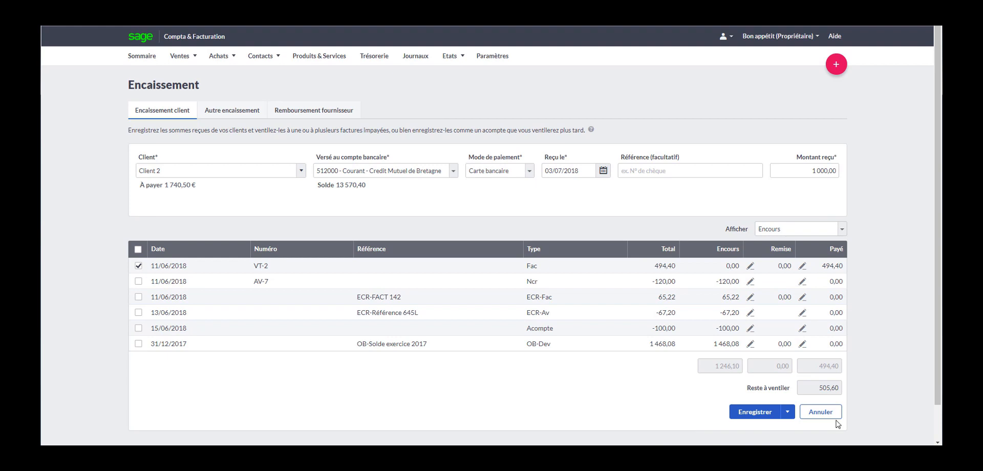
left_click(830, 417)
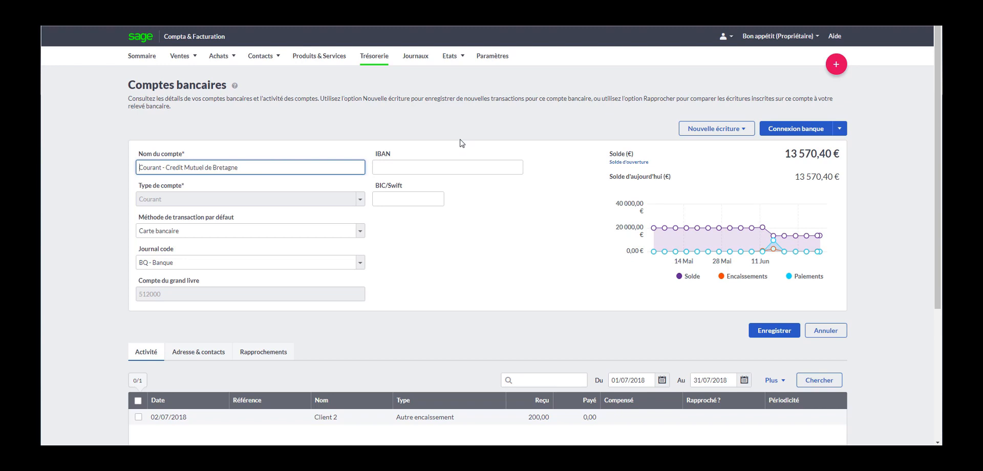
Step: Start a new sale/receipt entry of the type Autre encaissement on the bank account and choose Client 2
left_click(743, 139)
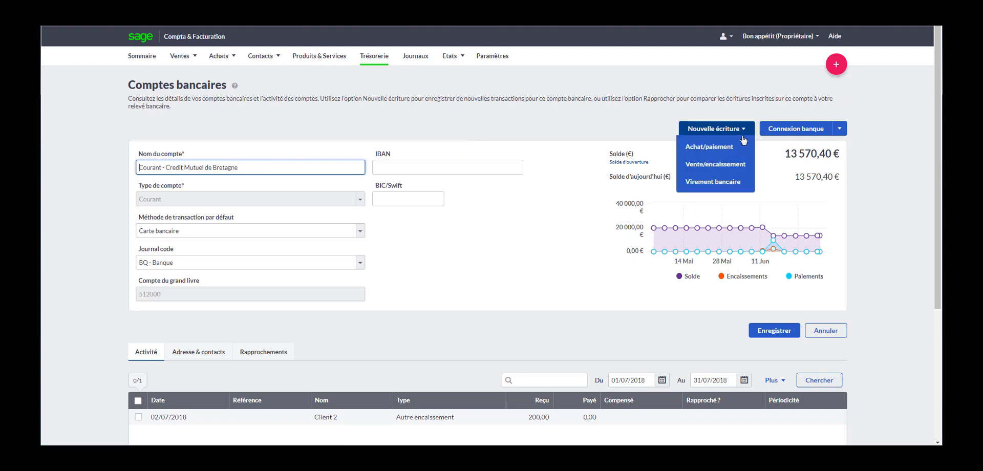
left_click(720, 167)
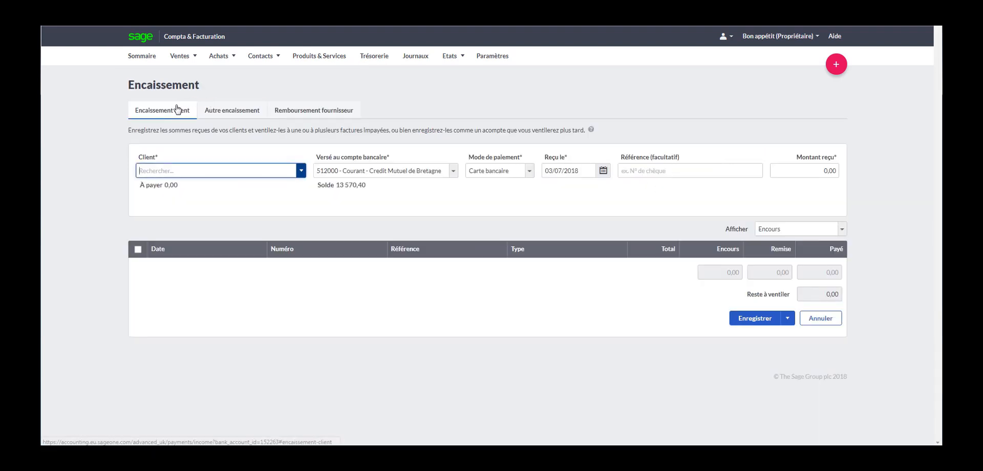
left_click(241, 112)
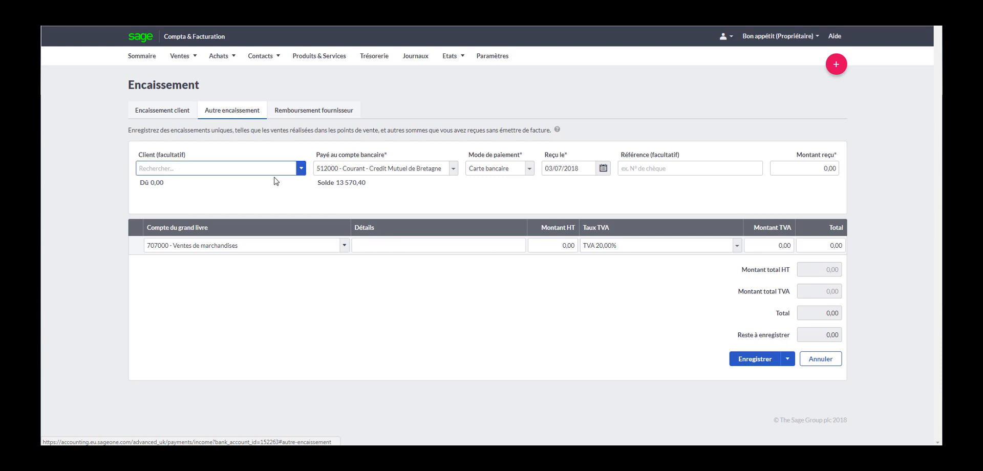
left_click(301, 169)
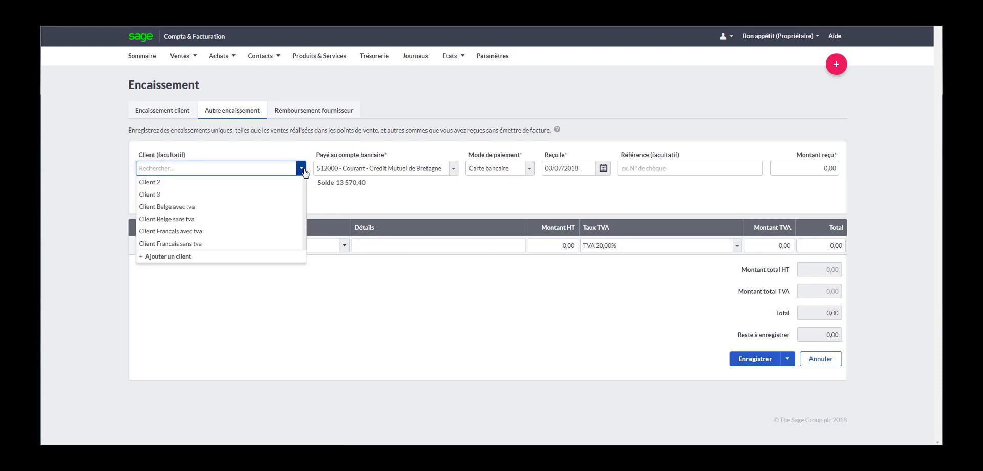
left_click(277, 183)
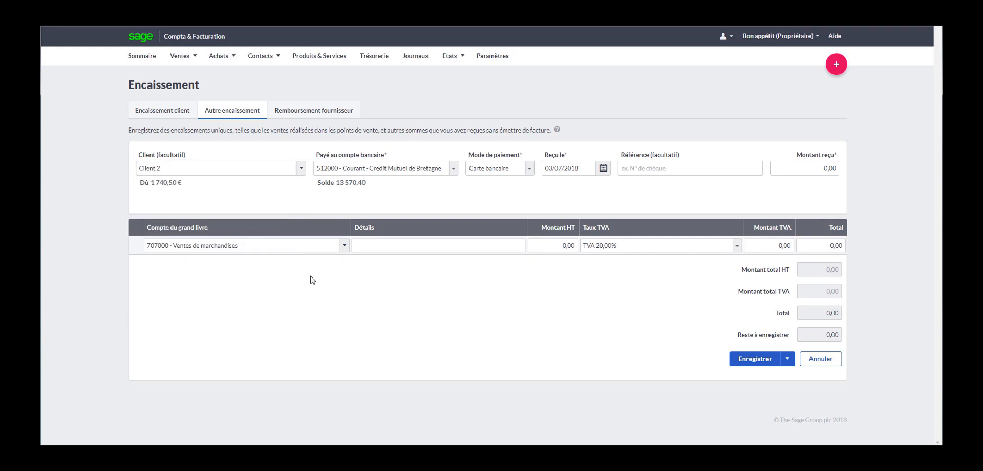
Step: Set the amount received to 1 000,00, save the other receipt, and check the account's activity list
left_click(814, 168)
double_click(825, 168)
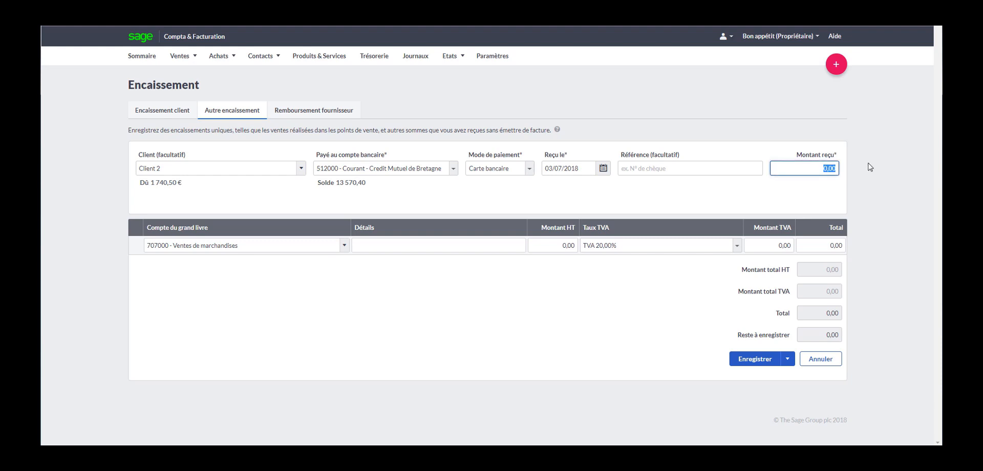
type("1000")
left_click(748, 365)
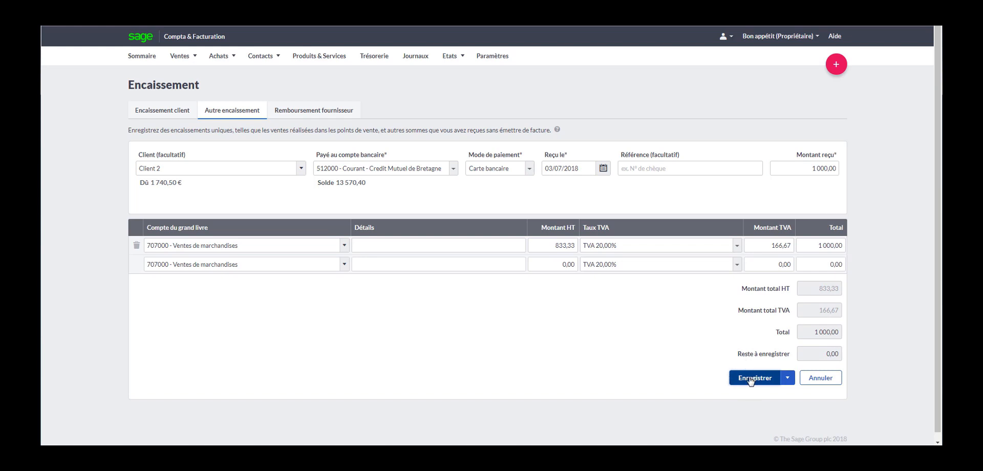
left_click(751, 380)
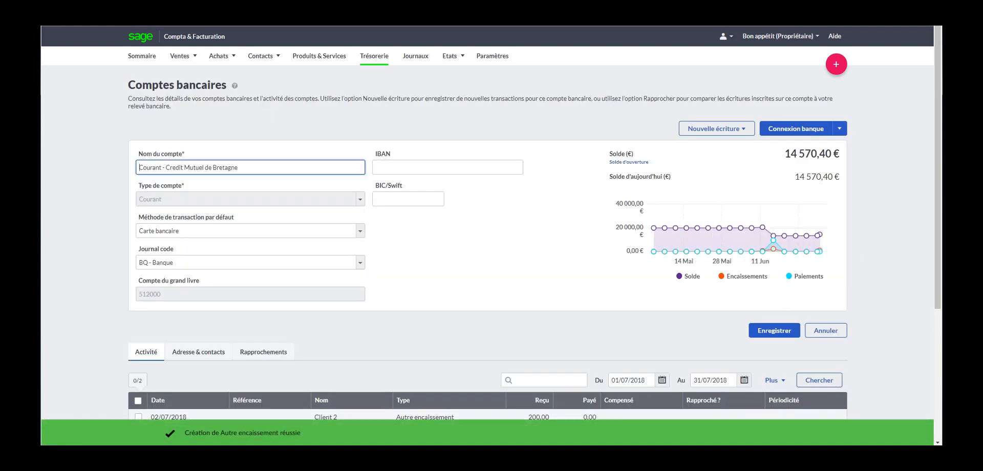
left_click_drag(937, 100, 937, 142)
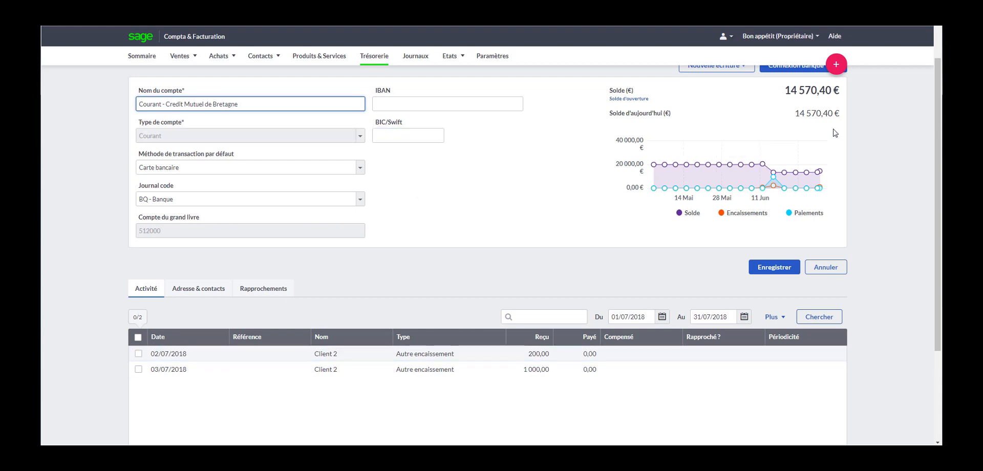
scroll(938, 96, "up", 1)
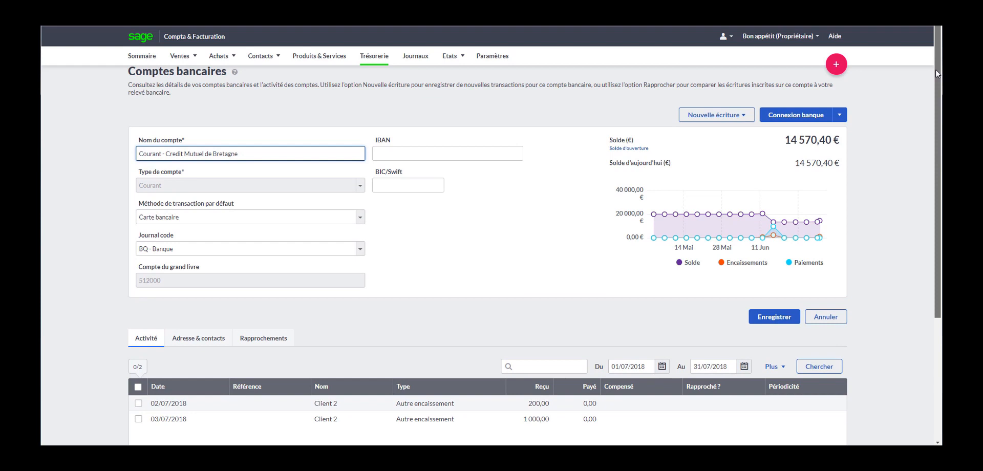
Step: View the supplier refund form for Fournisseur 3 in a new sale/receipt entry, and leave for the treasury overview without saving
left_click(744, 115)
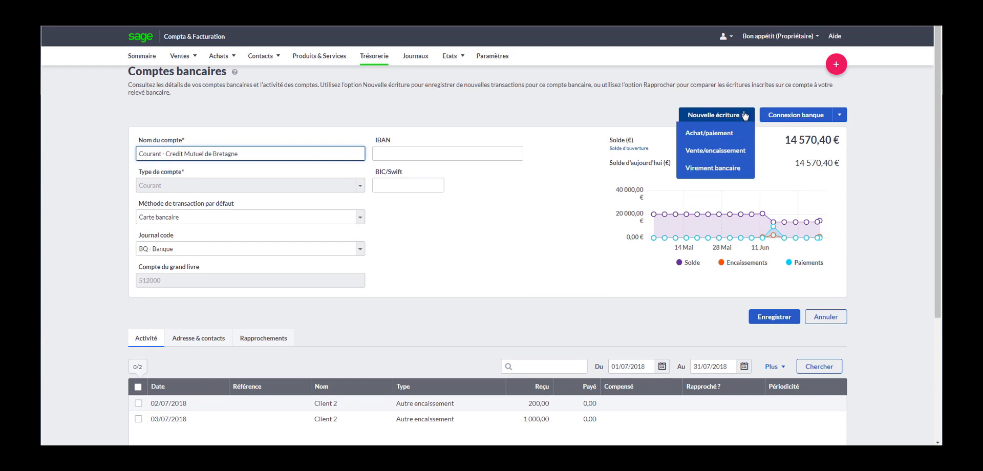
left_click(709, 150)
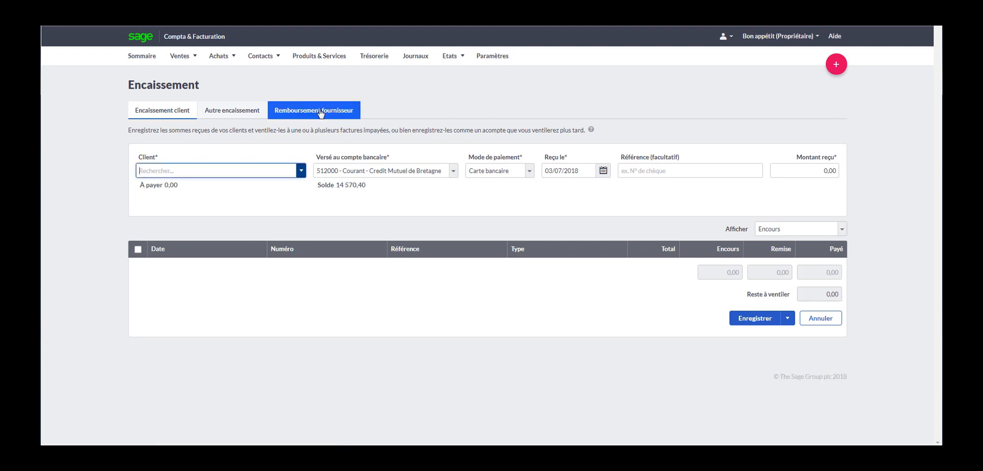
left_click(310, 112)
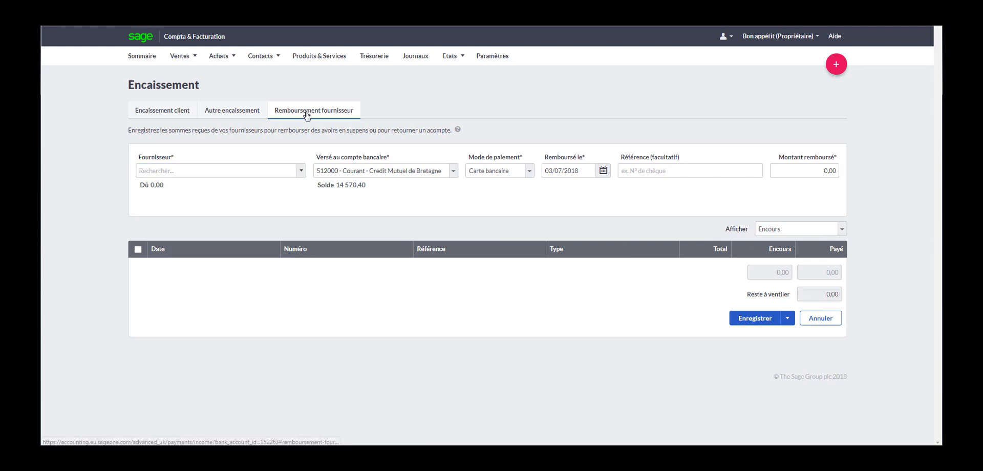
left_click(302, 171)
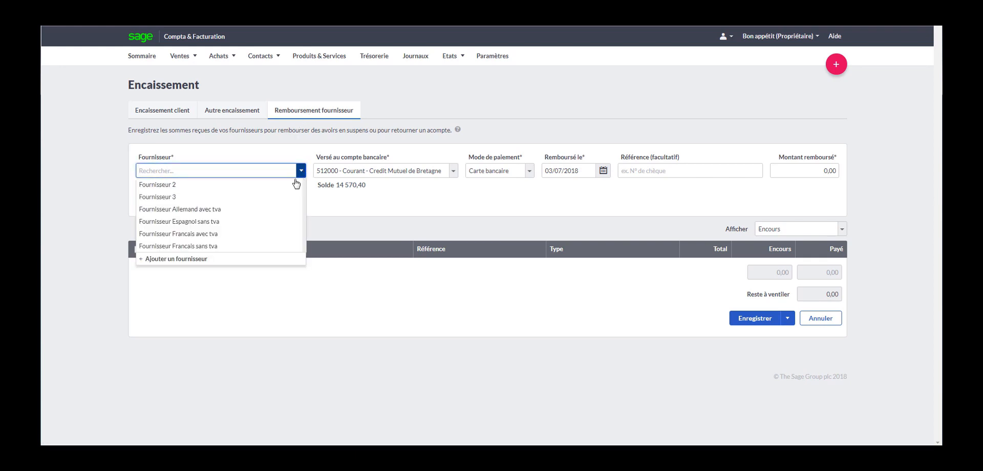
left_click(244, 200)
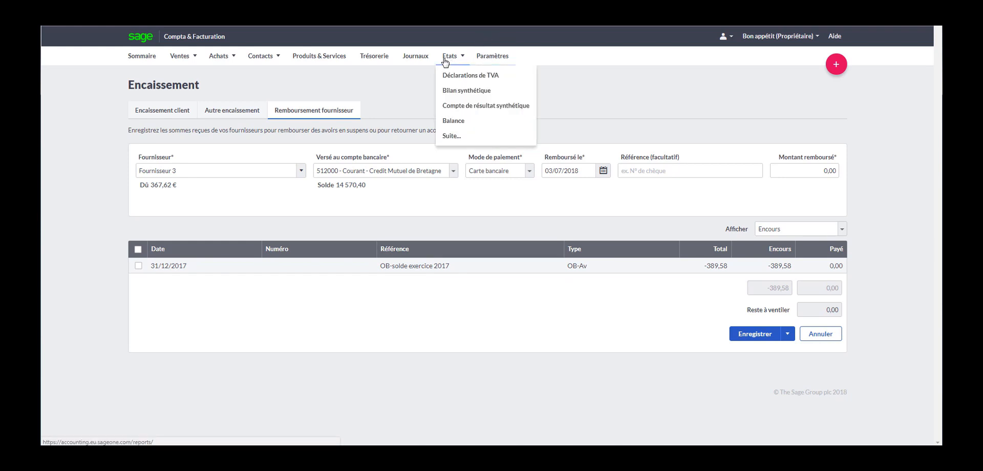
left_click(386, 57)
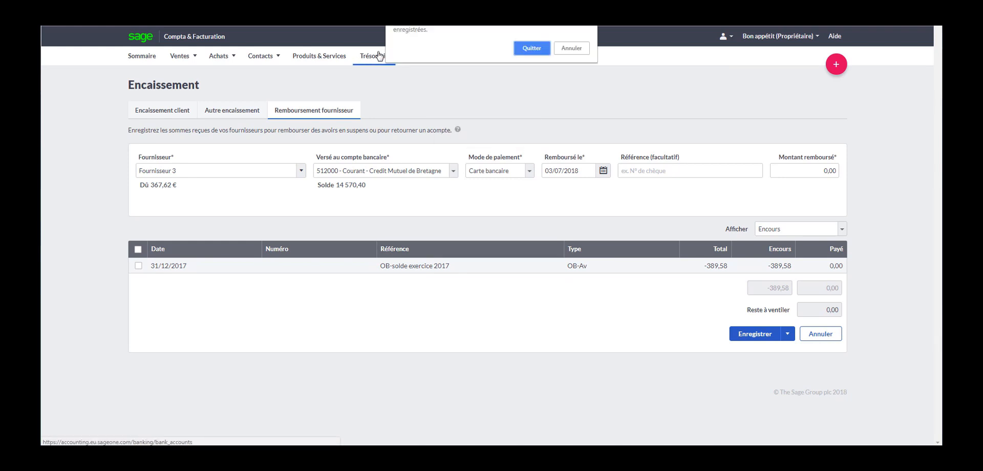
left_click(532, 50)
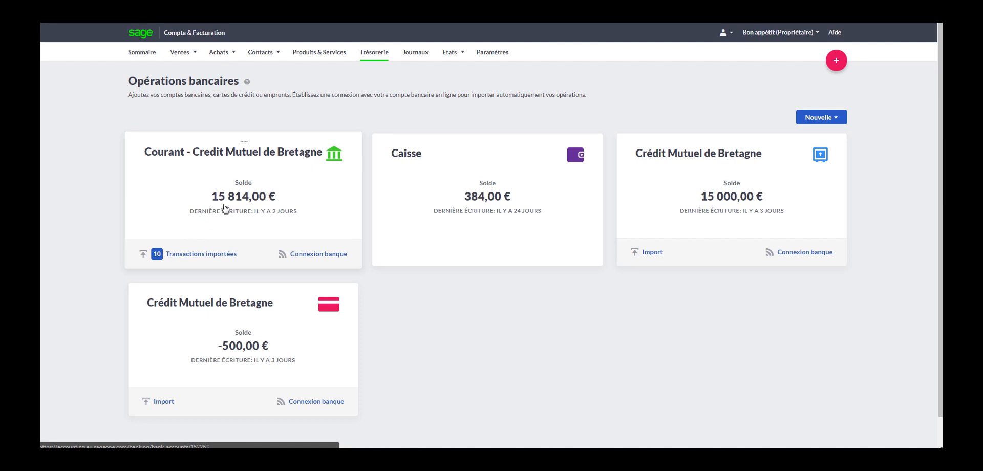
Step: Open the Courant - Credit Mutuel de Bretagne account and view its bank connection options
left_click(311, 188)
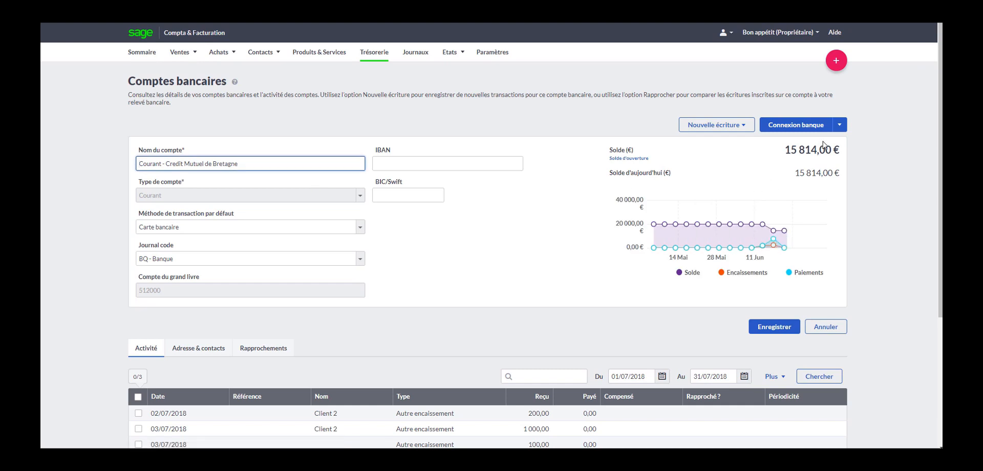
left_click(840, 125)
left_click(829, 165)
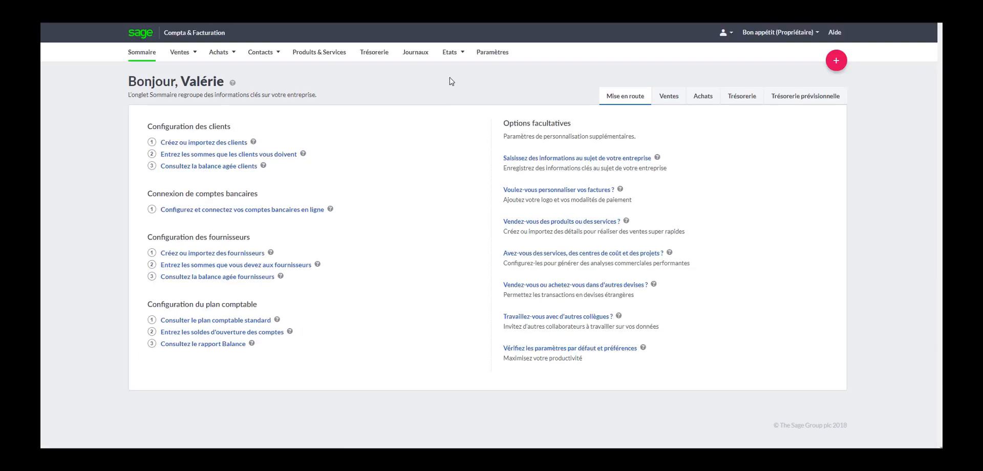
Step: Return to the treasury overview and open the imported transactions of the Courant - Credit Mutuel de Bretagne account
left_click(377, 55)
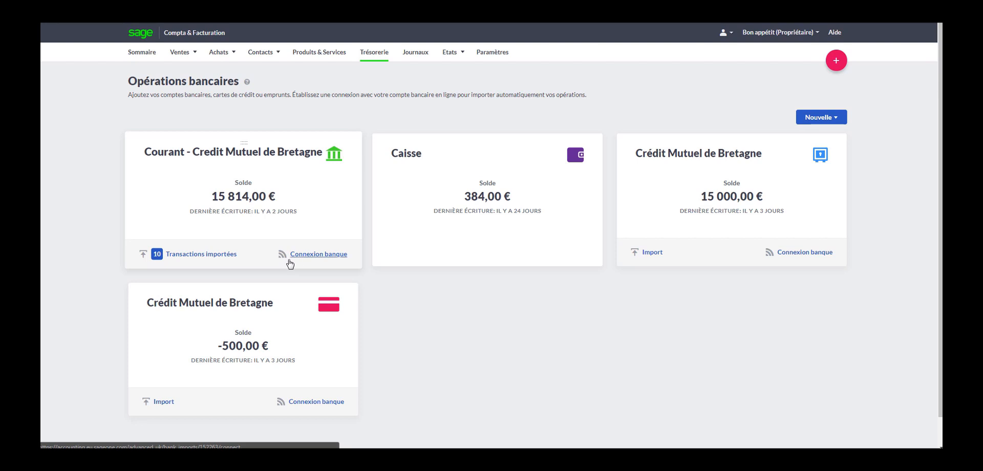
left_click(173, 256)
left_click(174, 254)
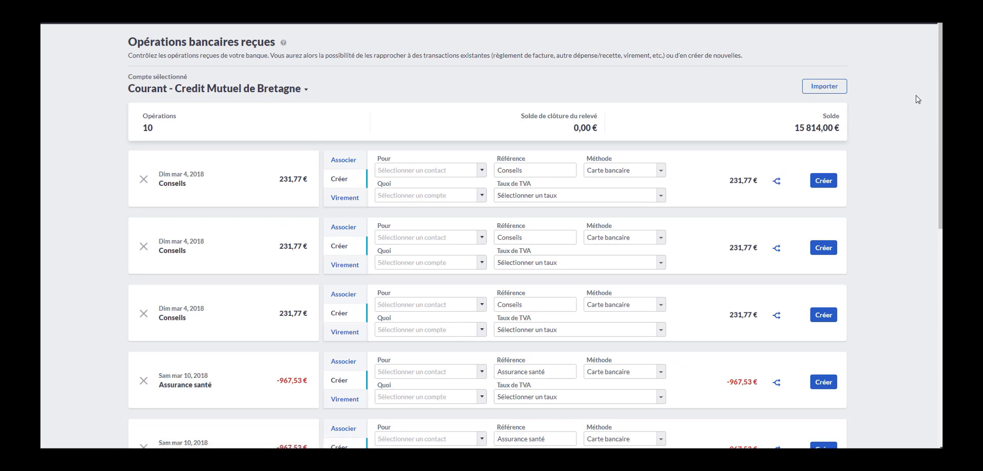
Step: Open the matching options for the imported Chèque transaction of 1 143,60 € dated 13 June 2018
left_click_drag(941, 93, 926, 296)
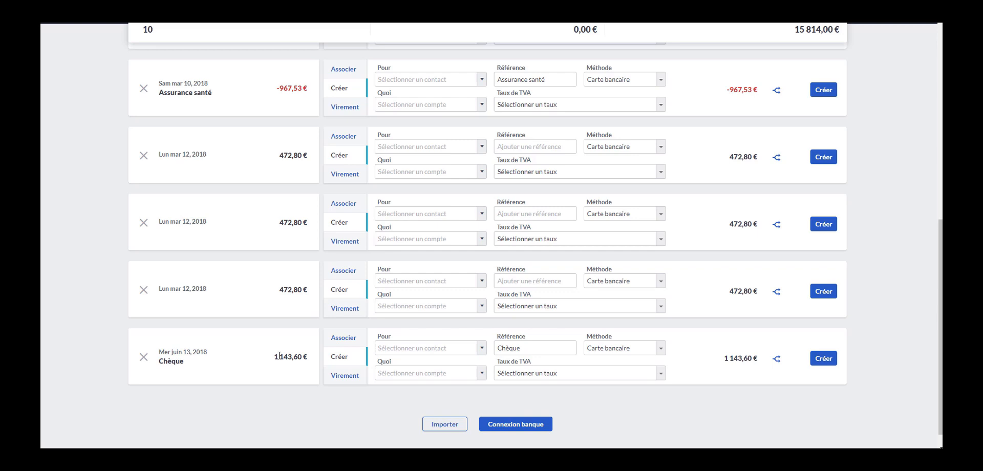
left_click(341, 339)
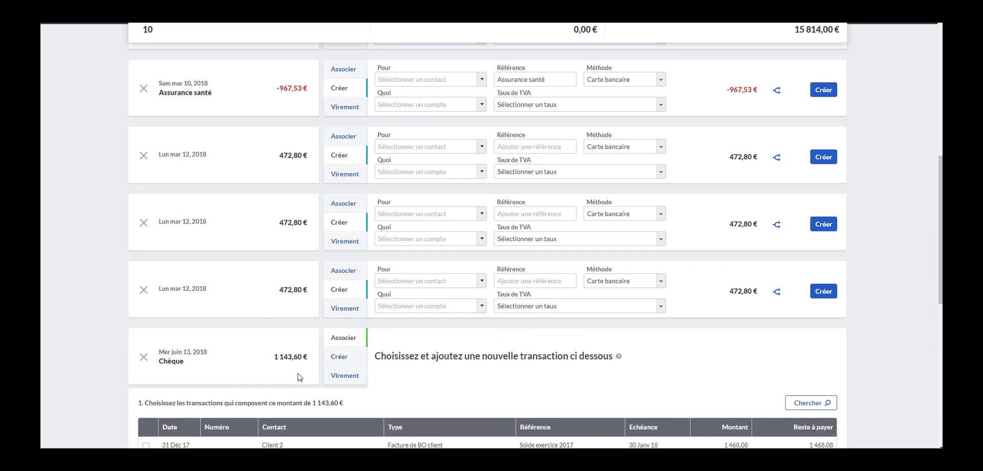
left_click_drag(940, 192, 920, 279)
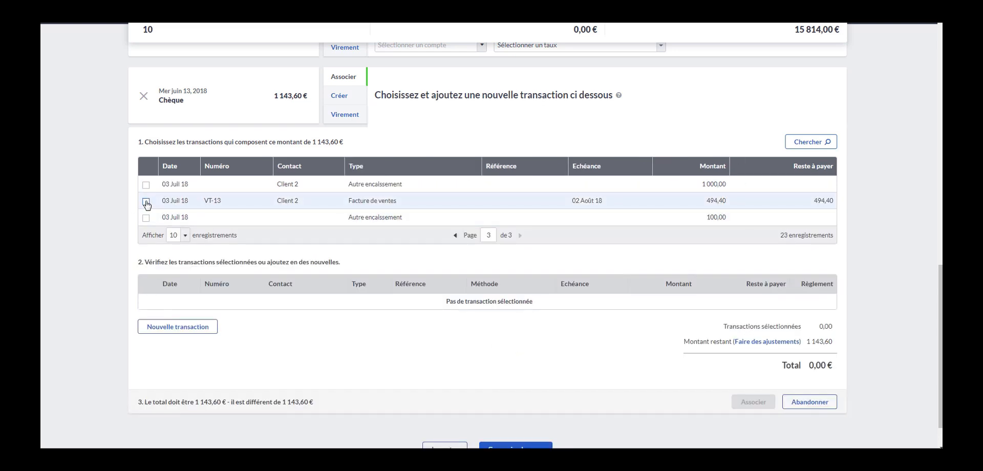
Step: Select sales invoices VT-13 and VT-12 for the cheque, and dismiss the Windows color scheme message
left_click(146, 202)
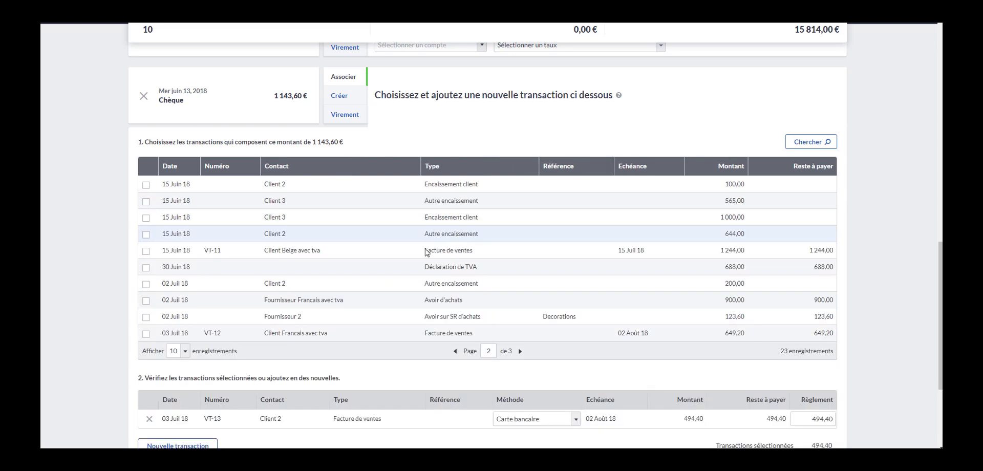
left_click(146, 333)
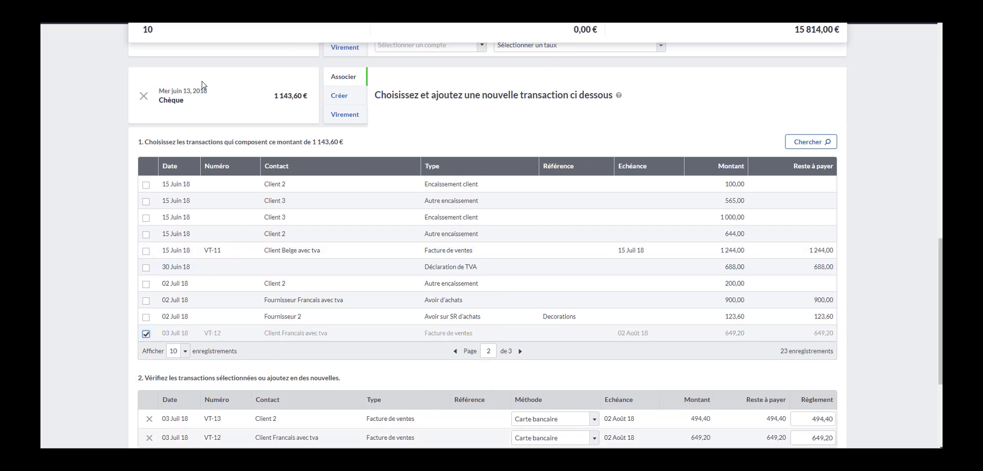
scroll(769, 259, "down", 3)
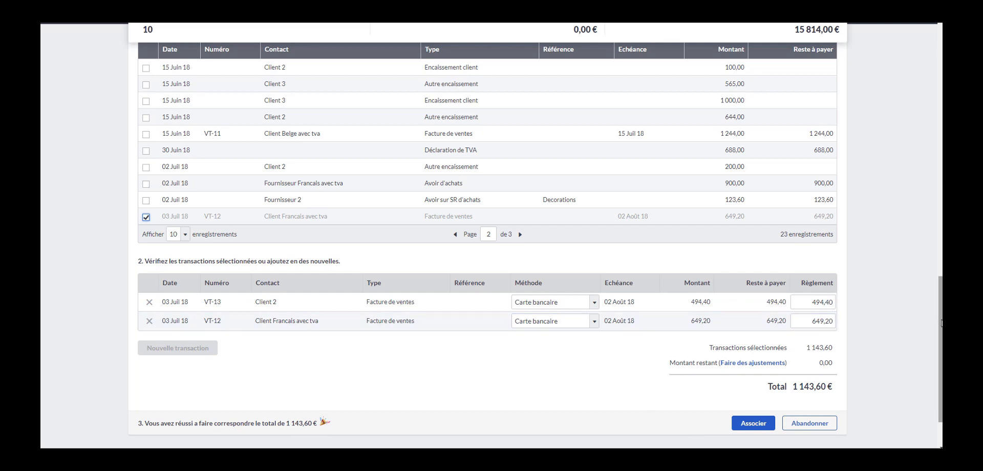
left_click_drag(941, 323, 941, 305)
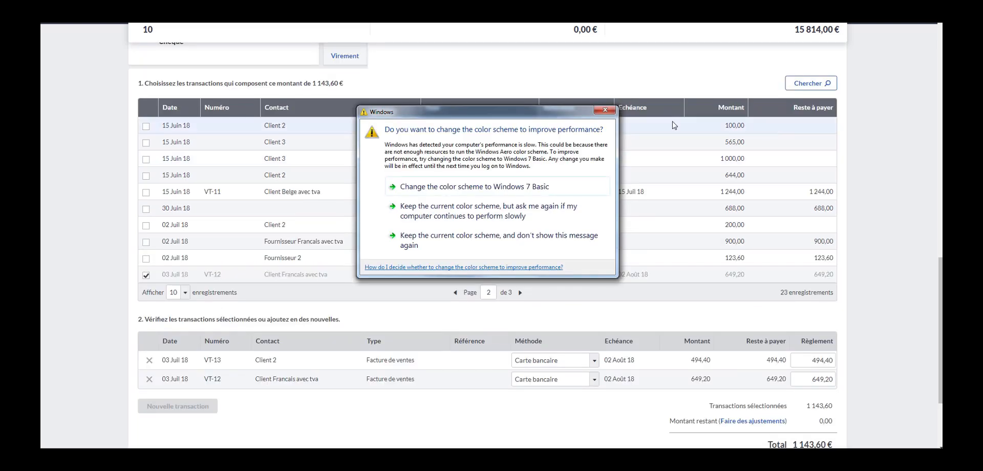
left_click(605, 109)
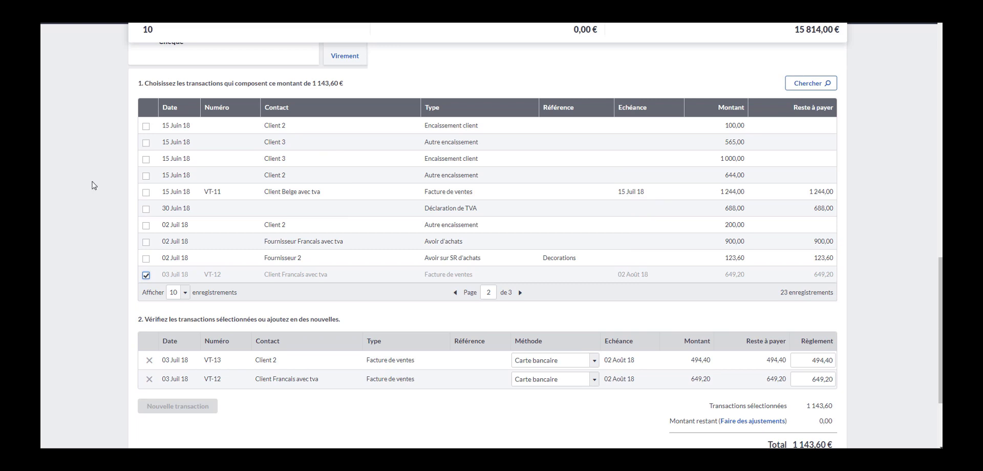
Step: Deselect invoice VT-12, then view the new transaction form for the remaining amount and close it without adding anything
left_click(146, 277)
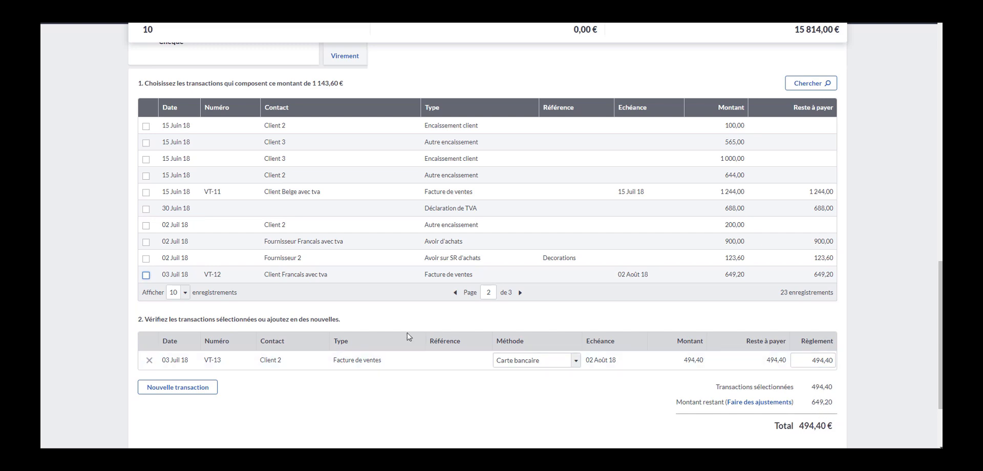
left_click(188, 397)
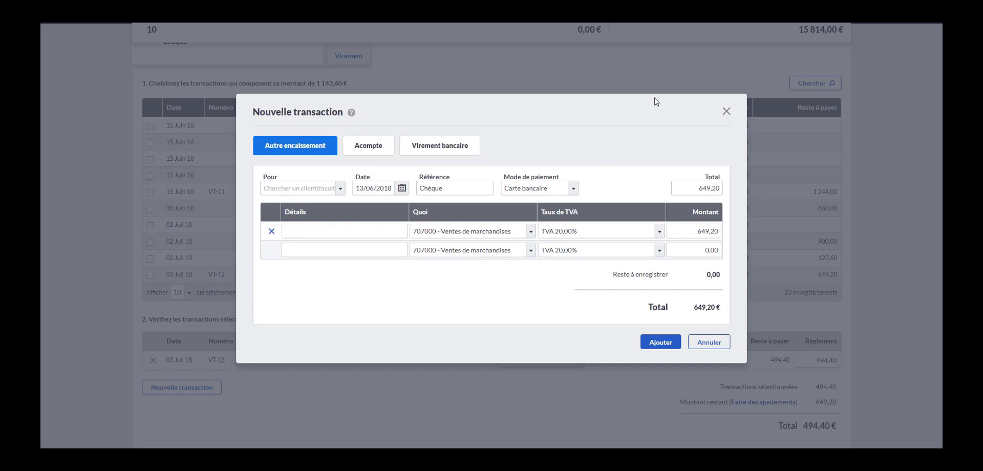
left_click(726, 111)
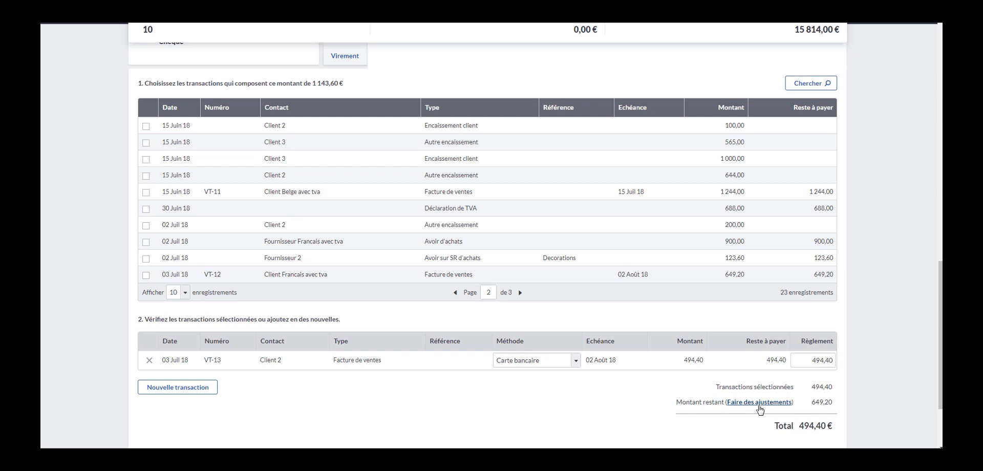
Step: Select invoice VT-11 of Client Belge avec tva instead of VT-13, and keep the current Windows color scheme when asked
scroll(492, 236, "up", 1)
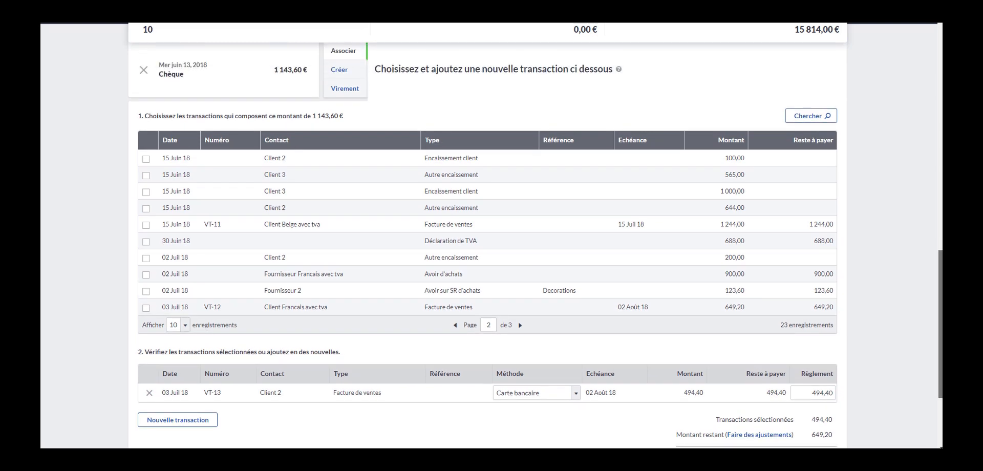
scroll(478, 283, "up", 1)
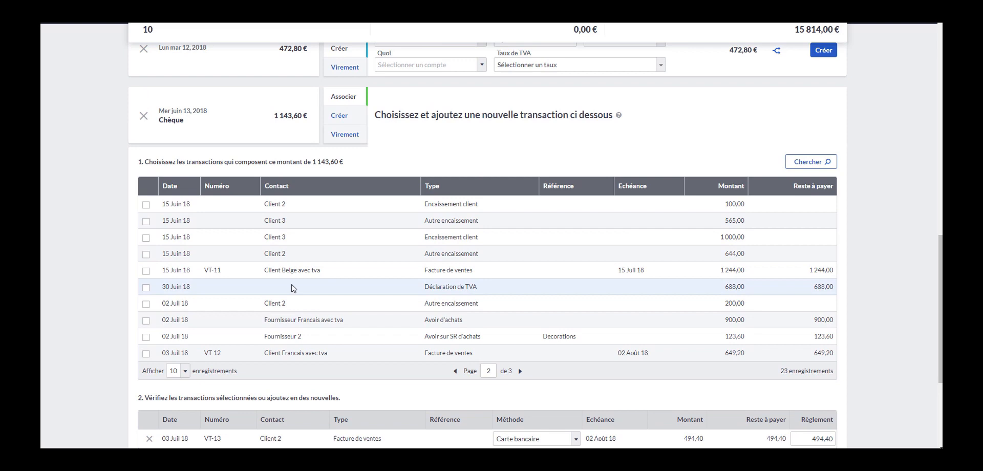
left_click_drag(940, 273, 939, 311)
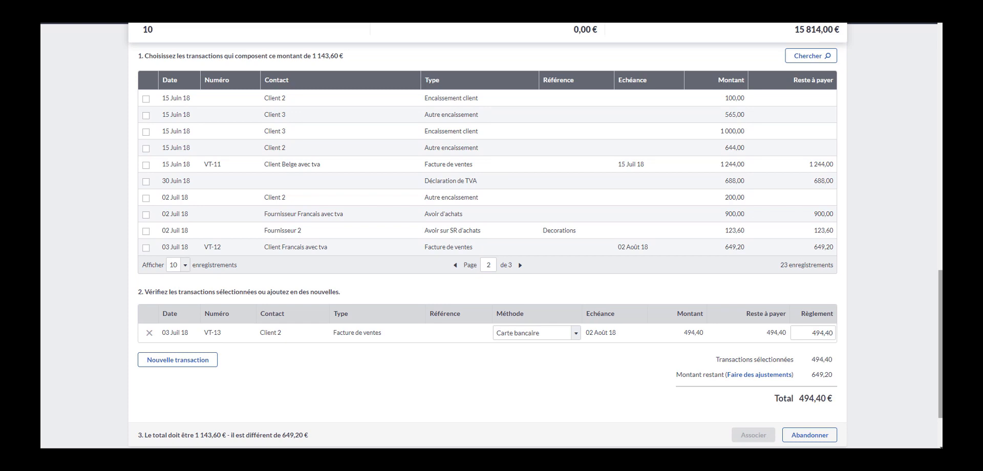
scroll(940, 311, "up", 2)
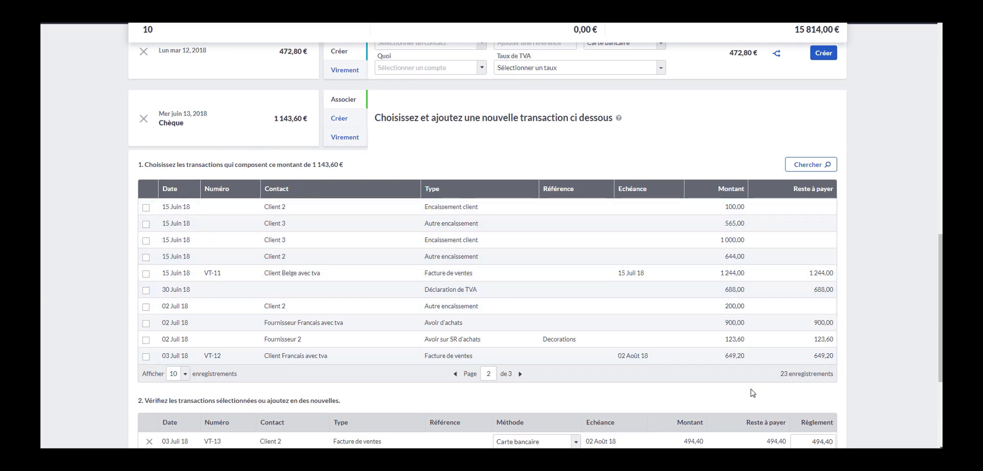
scroll(940, 323, "up", 1)
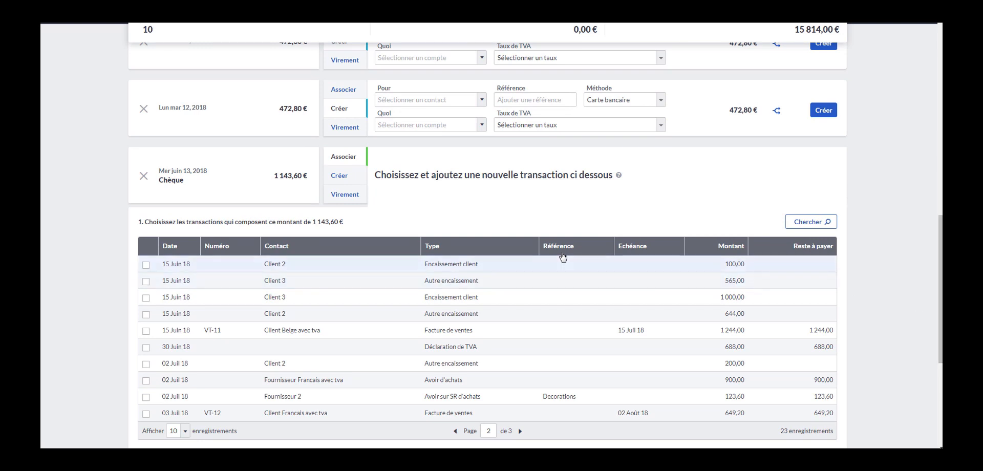
left_click(146, 331)
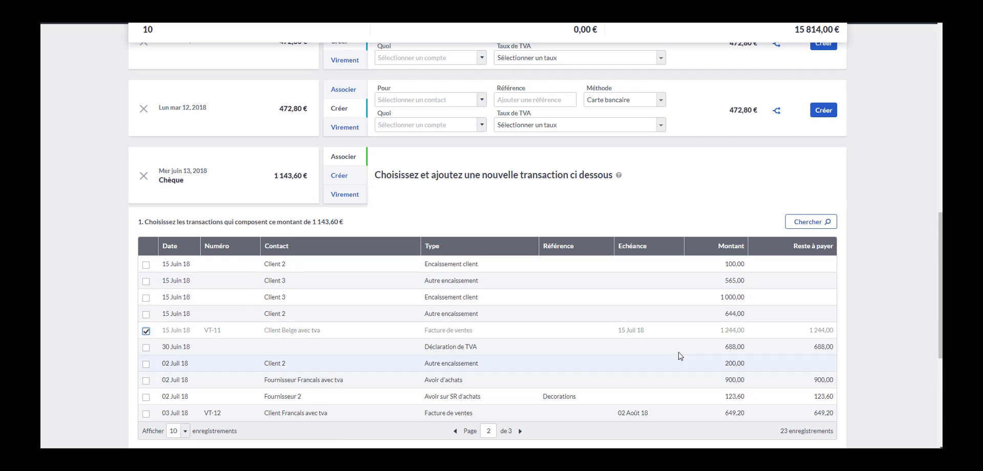
left_click(520, 432)
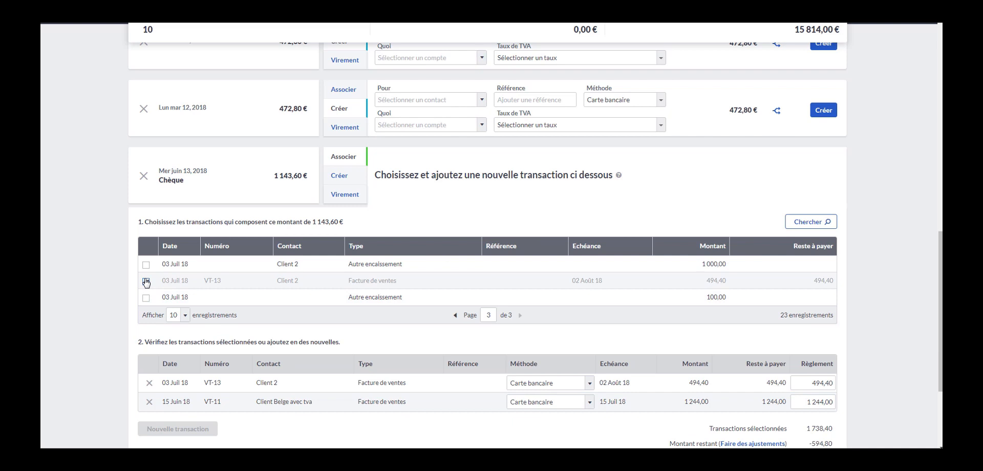
left_click(146, 281)
left_click(455, 315)
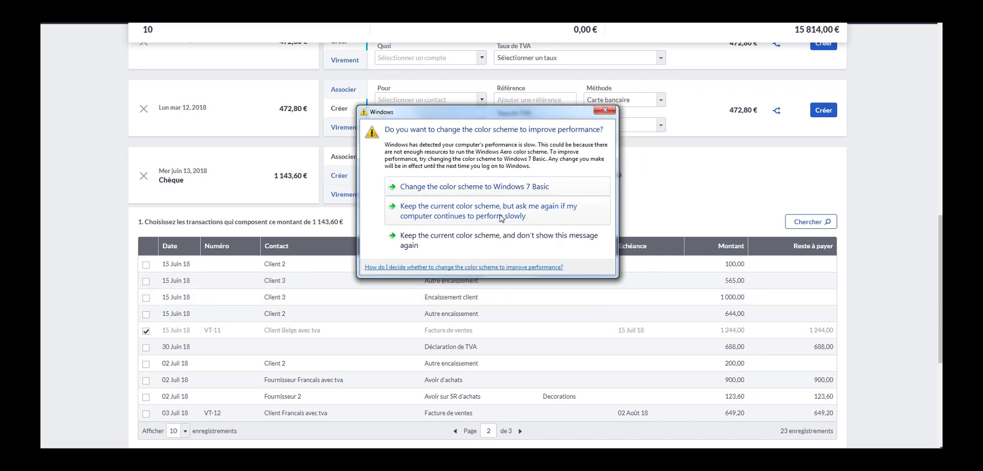
left_click(500, 219)
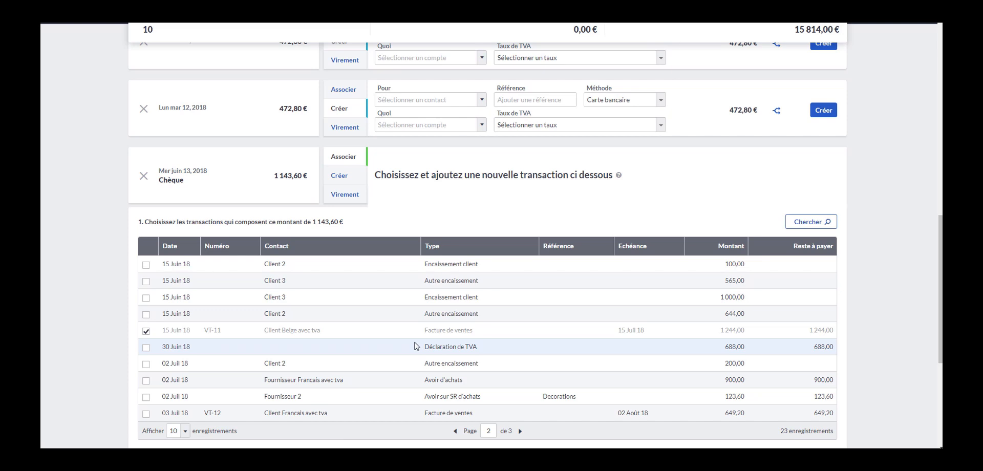
Step: View the adjustment form for the difference on VT-11 and its account choices, and close it without adding an adjustment
scroll(417, 346, "down", 2)
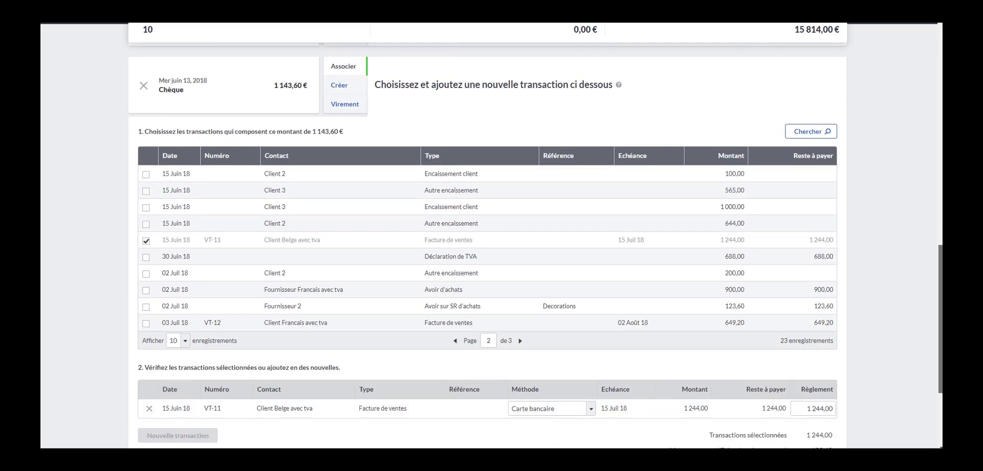
scroll(838, 280, "down", 2)
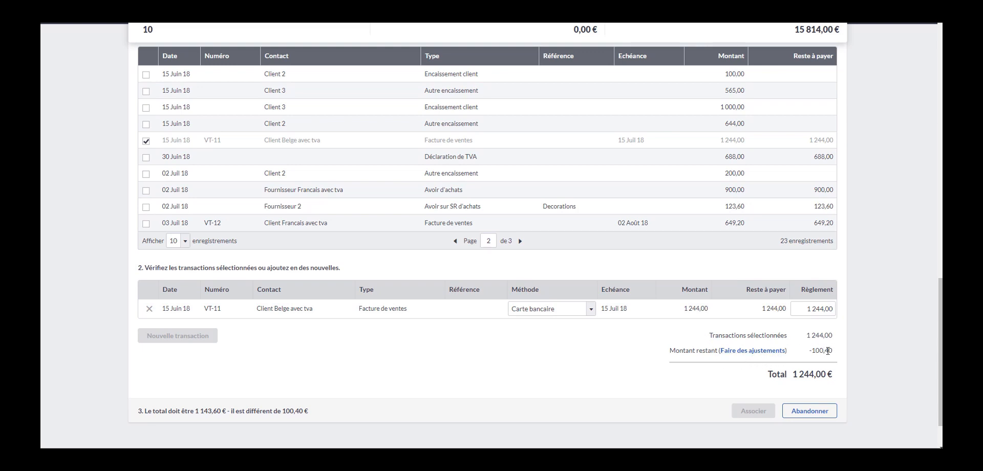
left_click(740, 353)
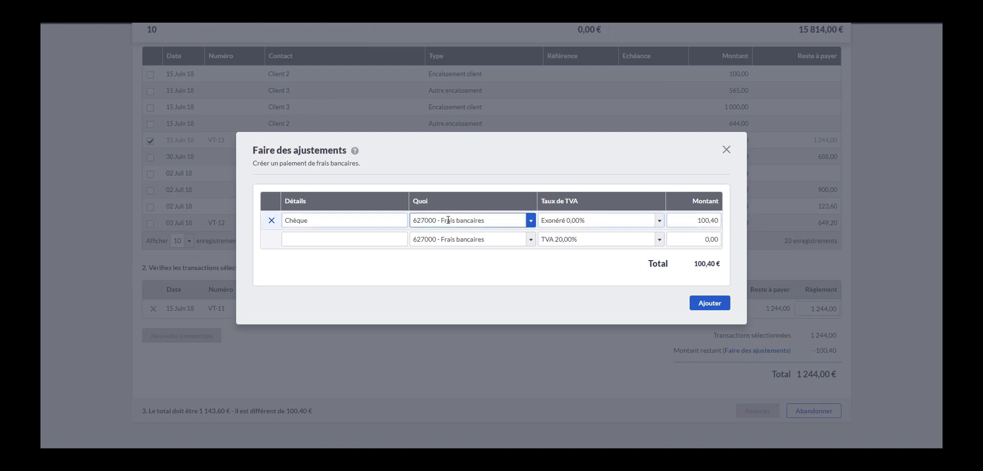
left_click(531, 221)
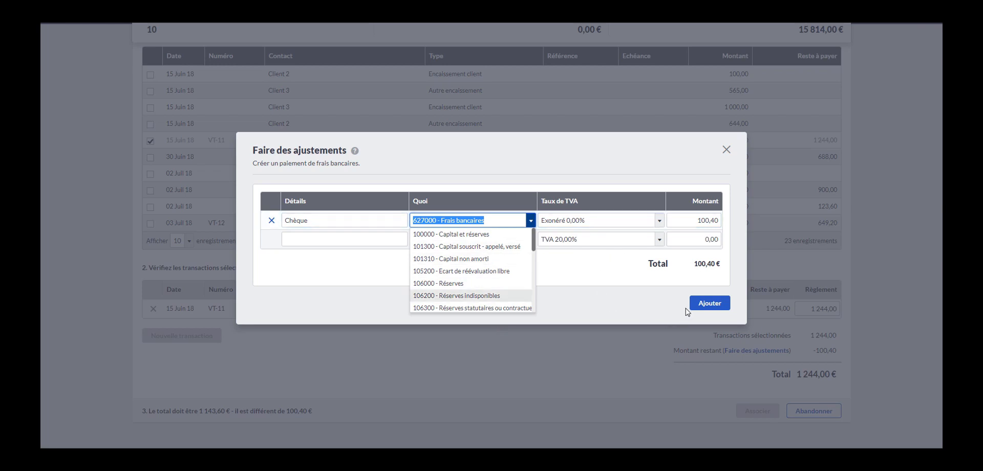
left_click(496, 220)
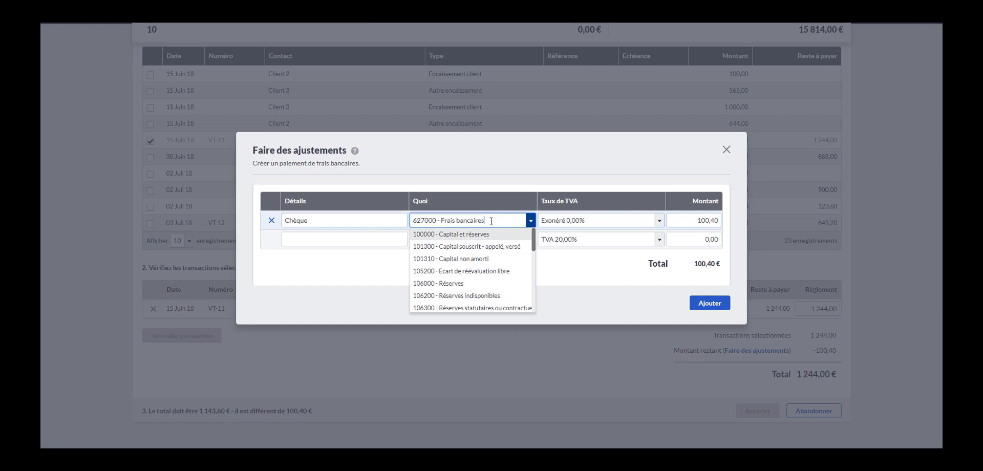
left_click(727, 149)
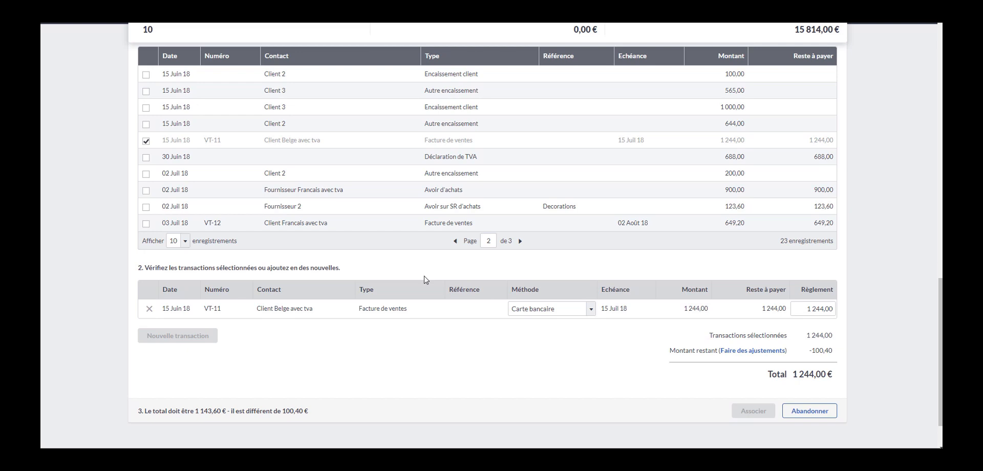
Step: Replace invoice VT-11 with invoices VT-12 and VT-13 in the cheque's selected transactions
scroll(890, 302, "up", 5)
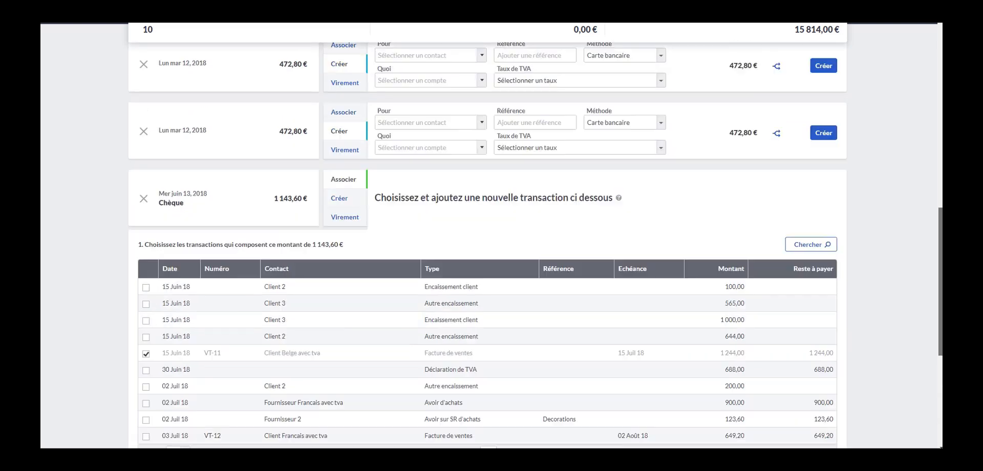
scroll(487, 245, "down", 1)
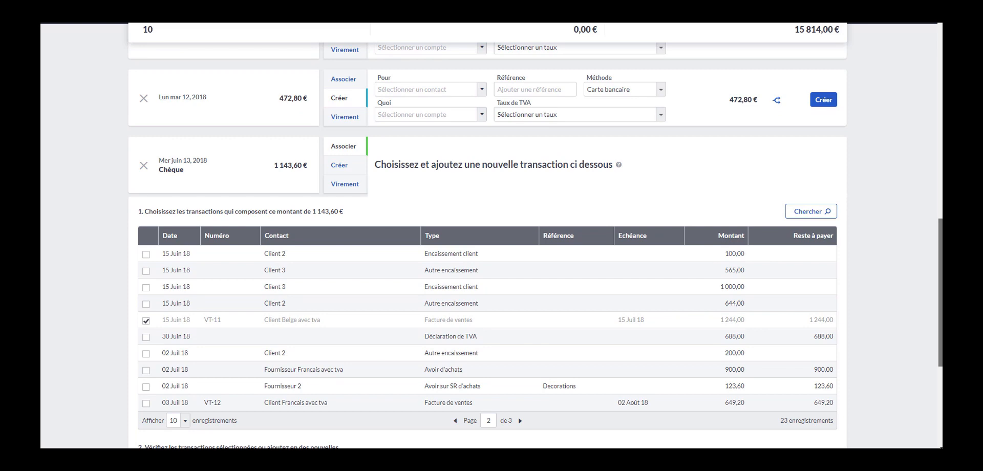
scroll(535, 246, "down", 1)
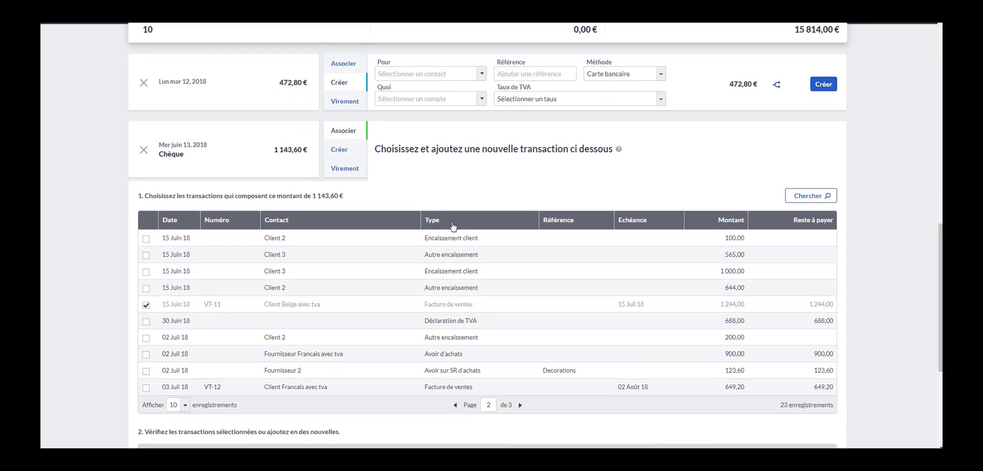
left_click(146, 306)
left_click(146, 388)
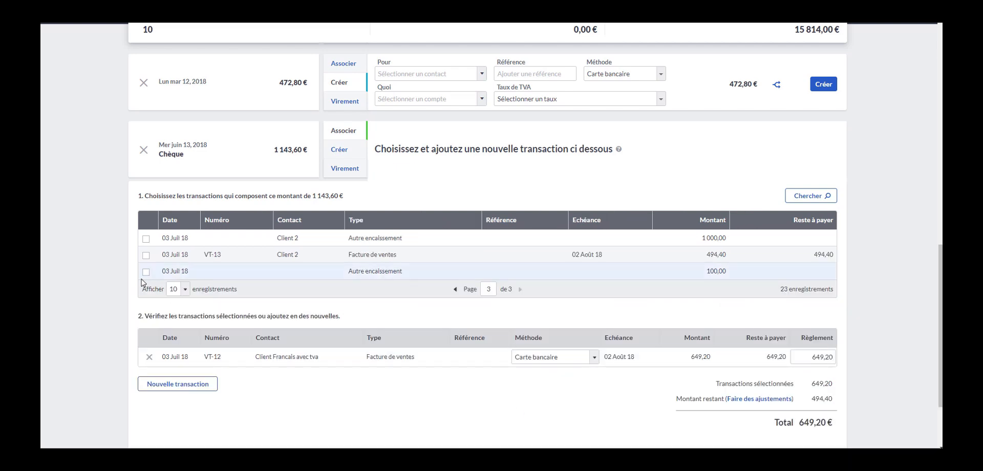
left_click(146, 255)
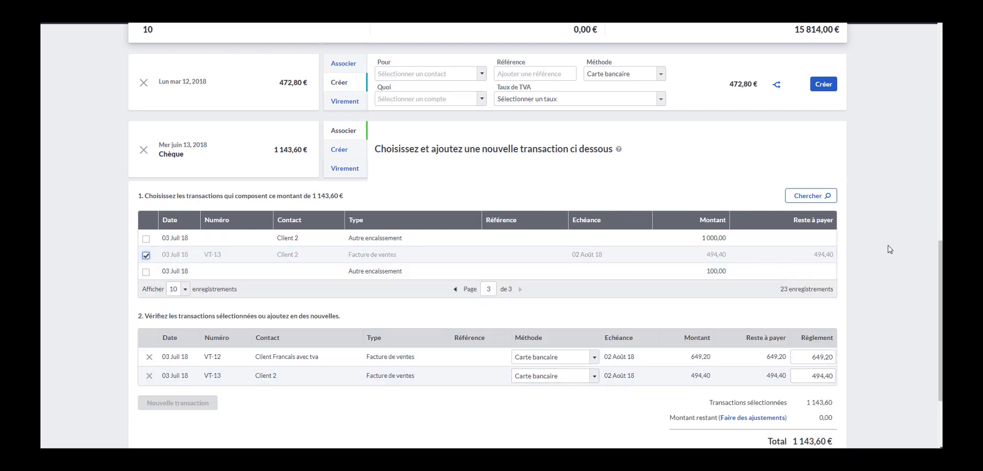
Step: Associate the selected invoices with the 1 143,60 € cheque
scroll(941, 318, "down", 2)
scroll(941, 318, "down", 1)
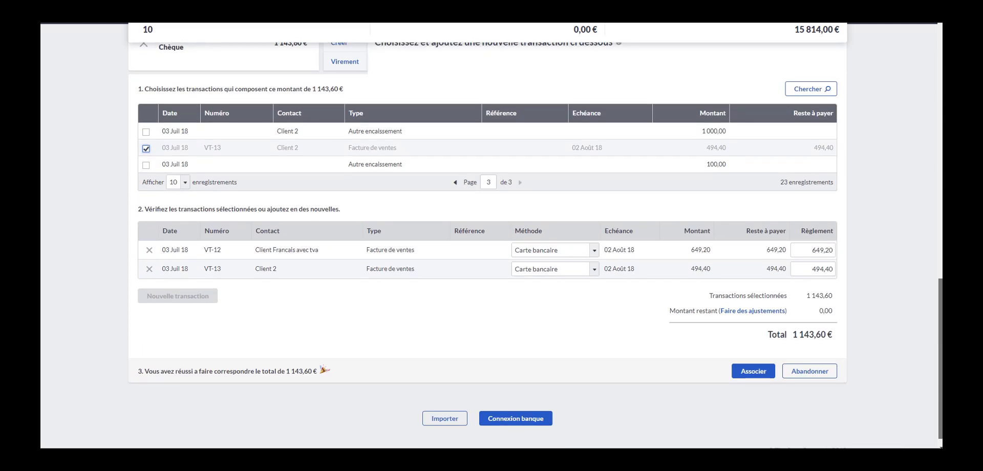
mouse_move(942, 305)
left_mouse_down()
mouse_move(942, 296)
mouse_move(943, 306)
left_mouse_up()
left_click(752, 372)
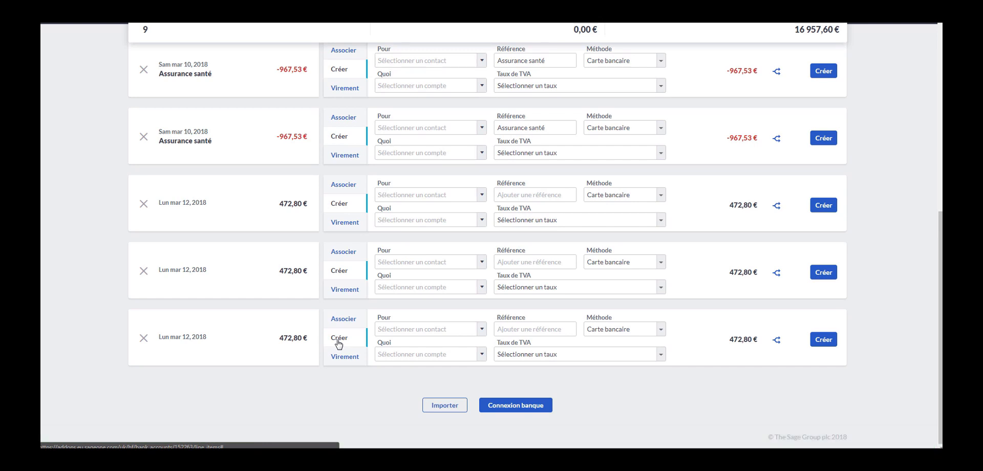
Step: View the contact and account choices for creating an entry from the last 472,80 € transaction, keeping the Windows color scheme without further reminders
left_click(439, 330)
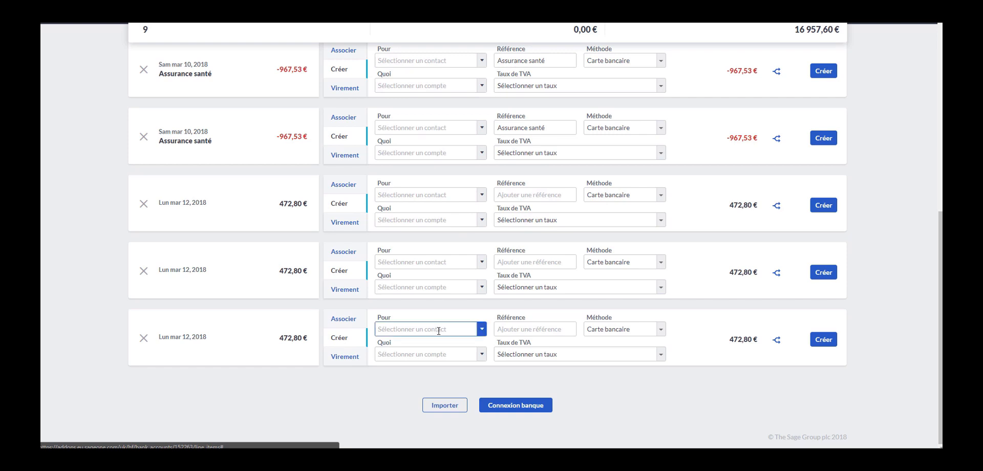
left_click(482, 330)
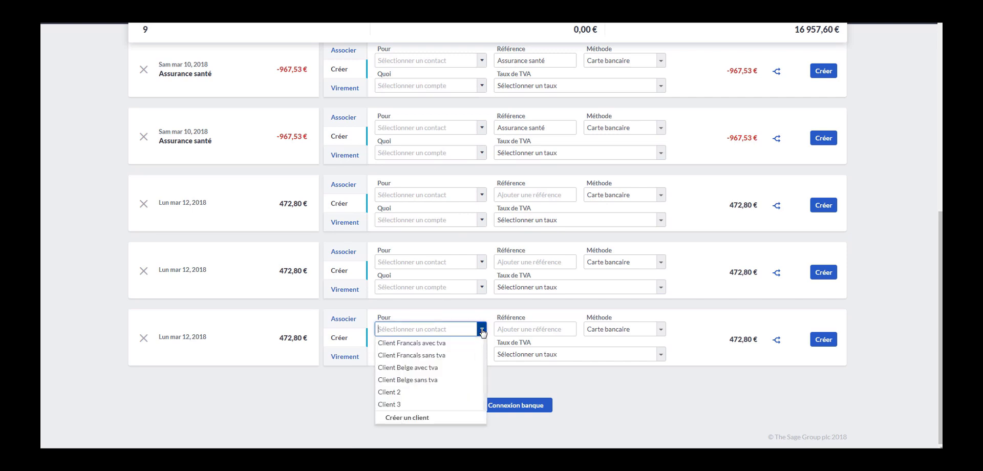
left_click(500, 385)
left_click(481, 355)
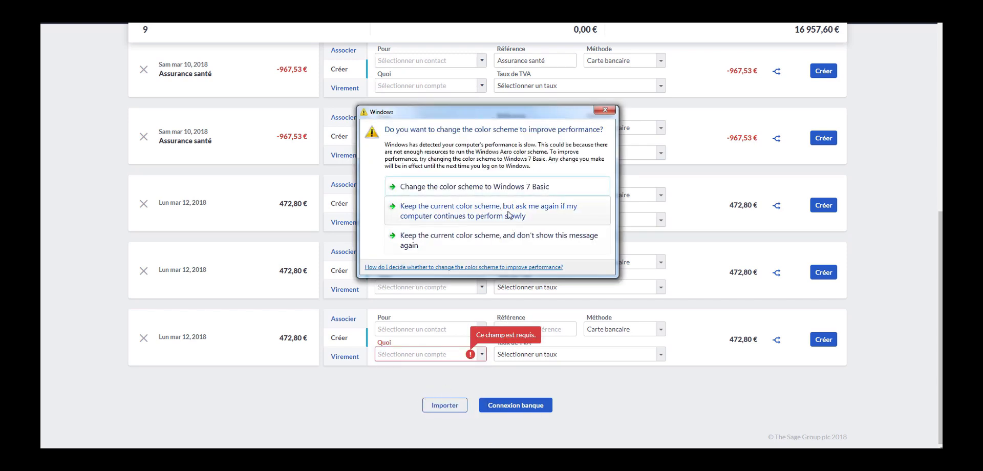
left_click(505, 241)
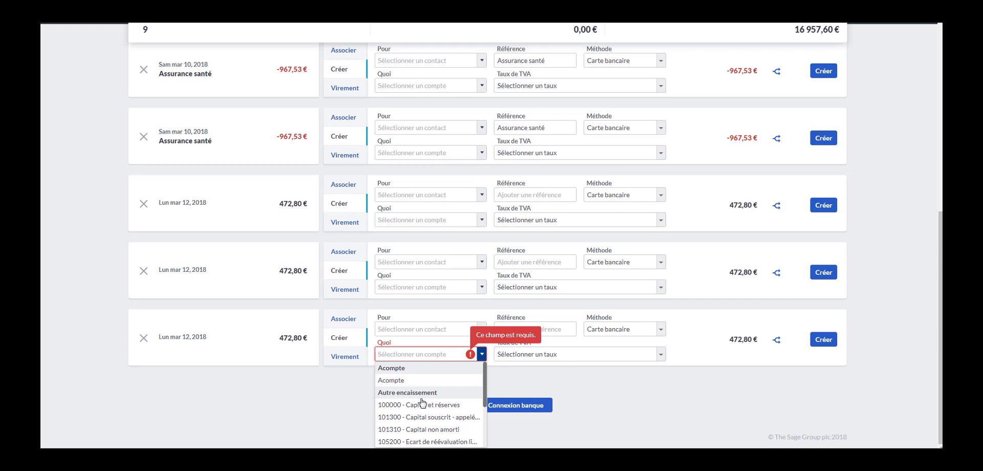
left_click(520, 390)
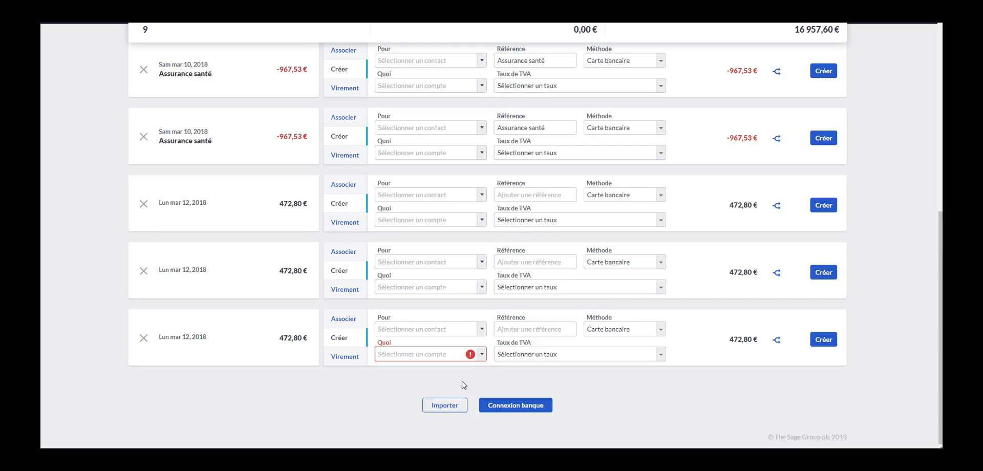
Step: Switch the last 472,80 € transaction to a transfer and view its choices for the account to debit
left_click(345, 359)
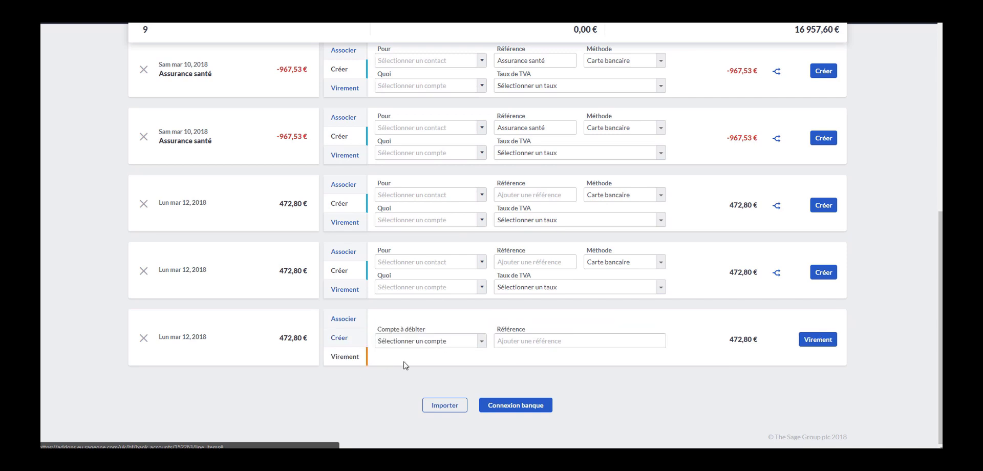
left_click(482, 341)
left_click(508, 364)
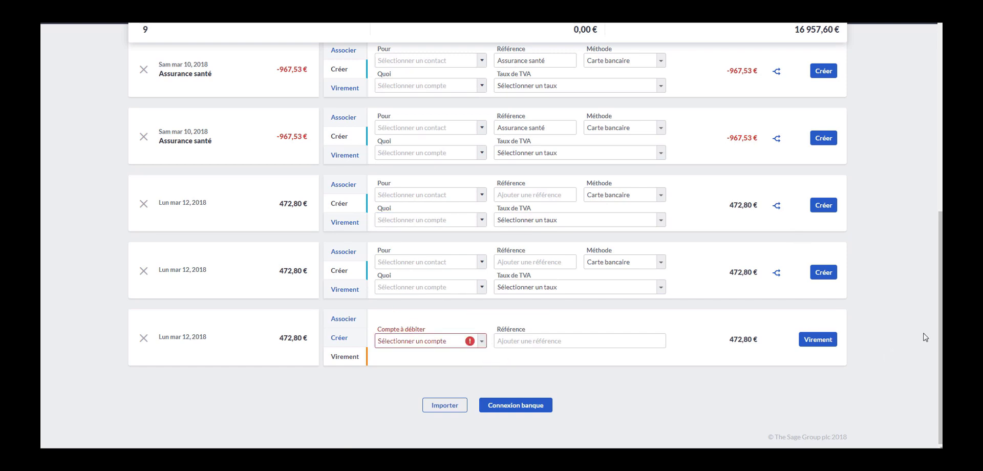
left_click_drag(941, 329, 919, 139)
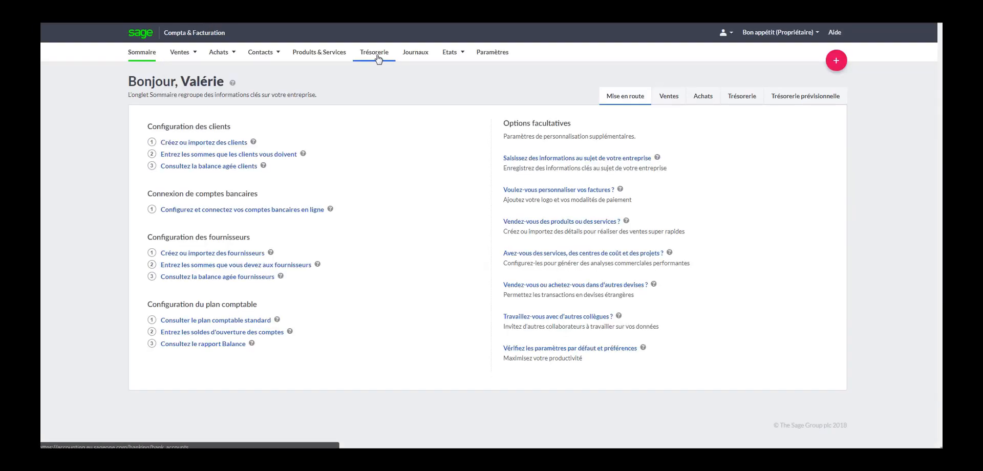
Step: Open the Courant - Credit Mutuel de Bretagne account and filter its activity from 13/06/2018 to 31/07/2018
left_click(377, 58)
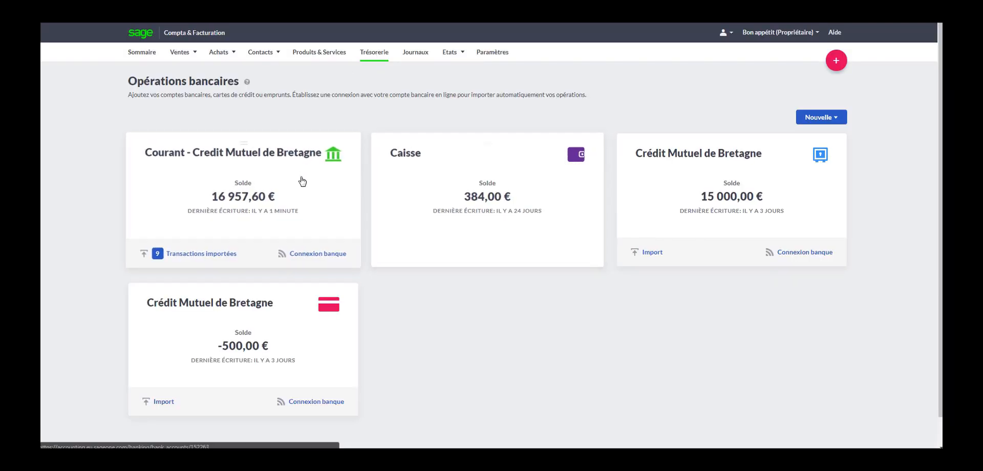
left_click(309, 223)
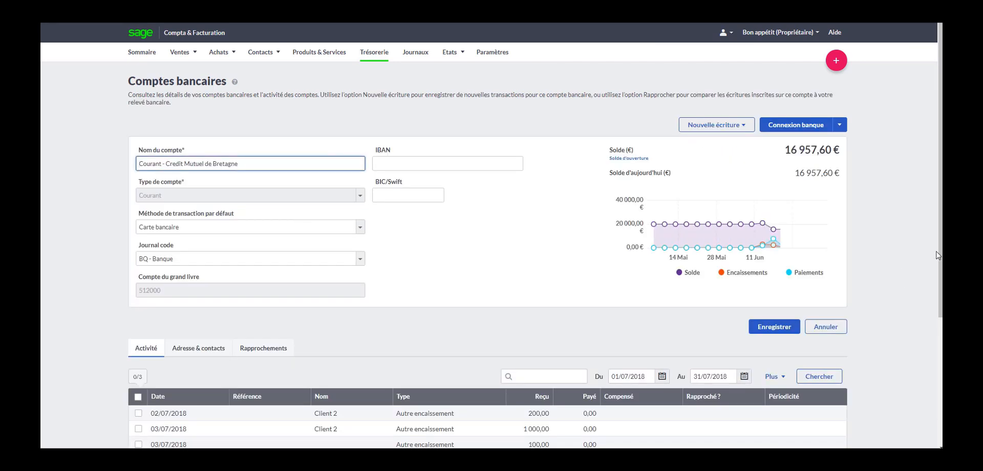
left_click(645, 377)
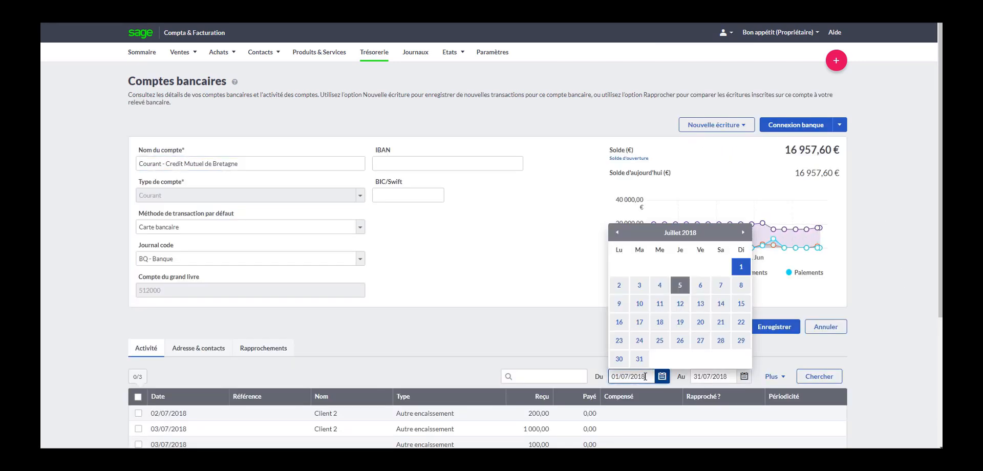
left_click(618, 233)
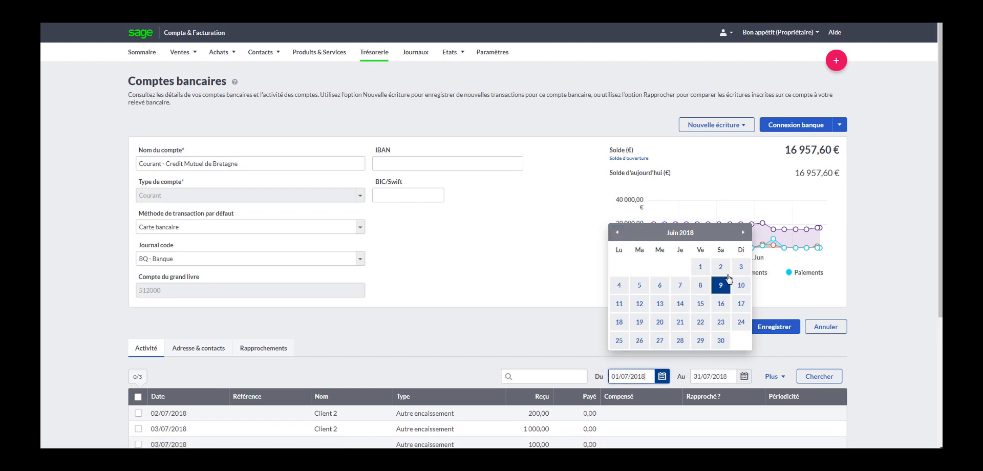
left_click(659, 307)
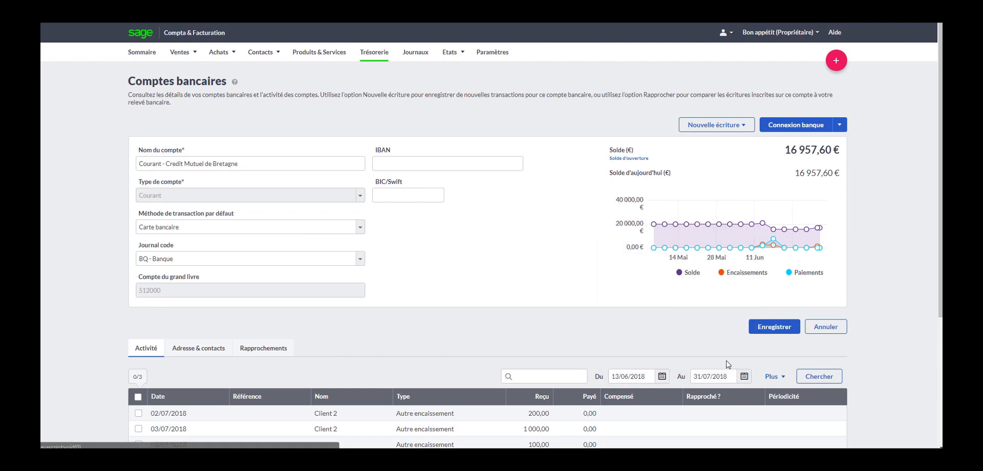
left_click(818, 383)
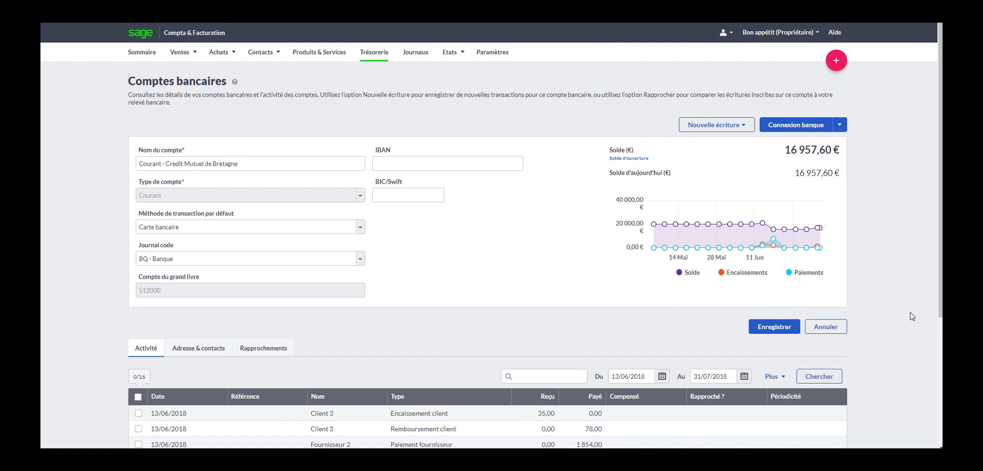
Step: Examine both pages of the account's activity list, including which entries are marked as cleared
left_click_drag(940, 280, 940, 382)
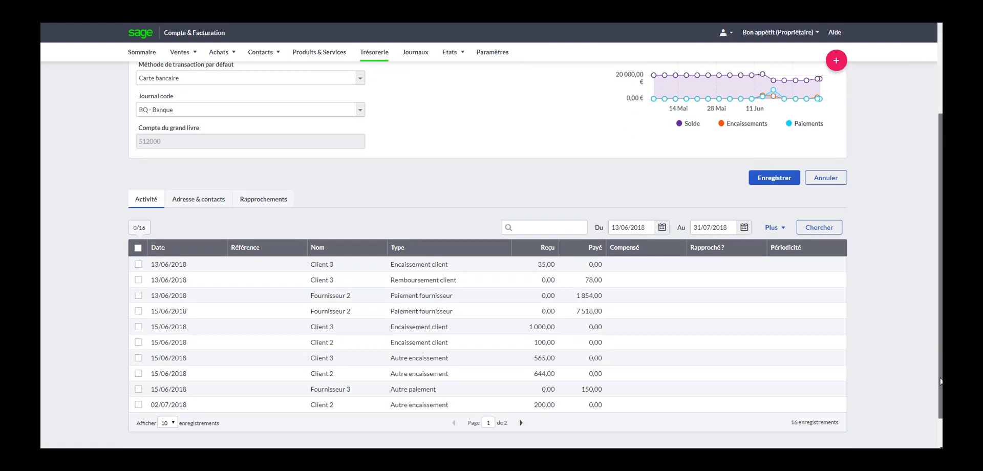
left_click(521, 423)
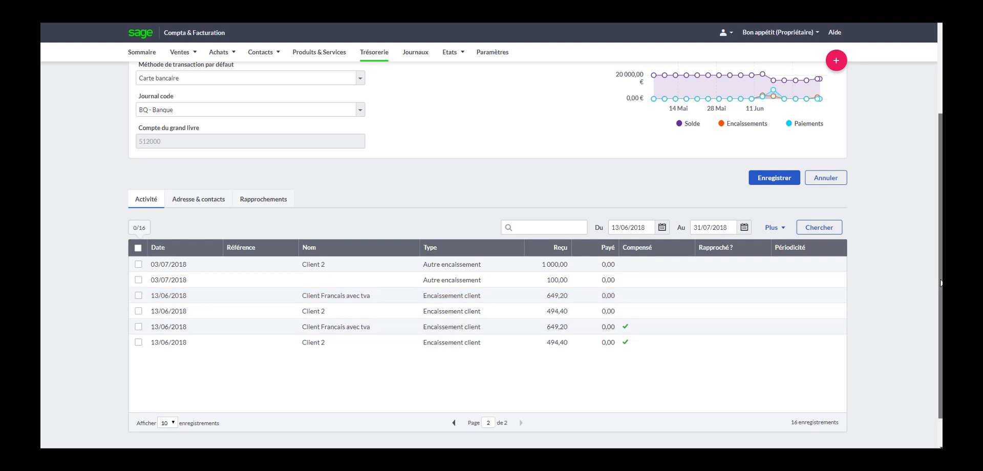
scroll(940, 283, "up", 1)
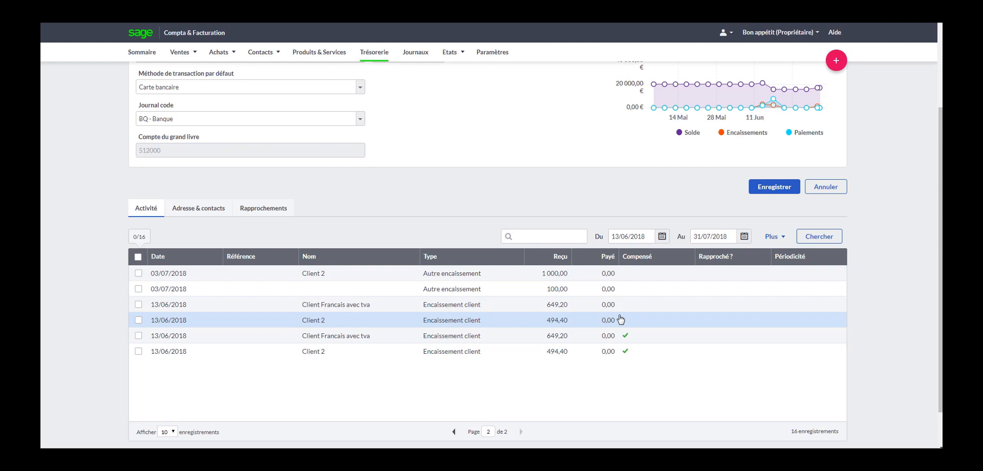
Step: Open the bank reconciliation for the Courant - Credit Mutuel de Bretagne account
left_click_drag(940, 293, 933, 193)
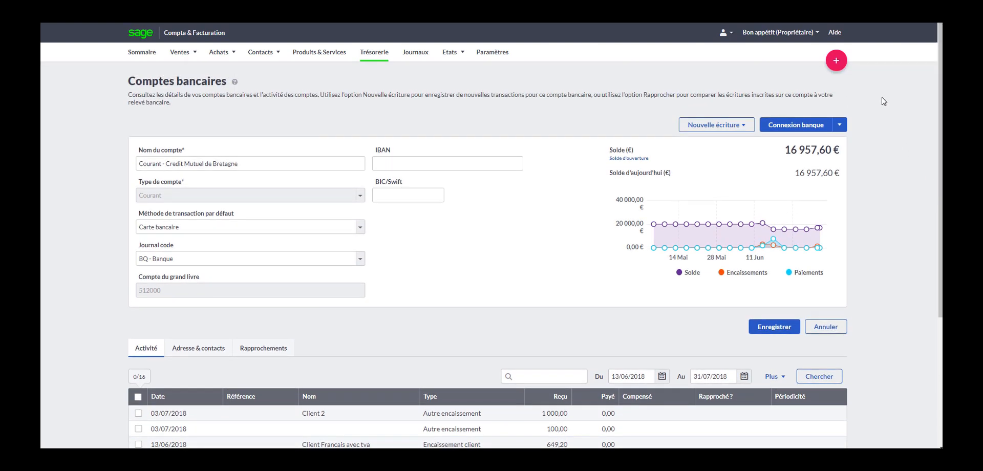
left_click(839, 126)
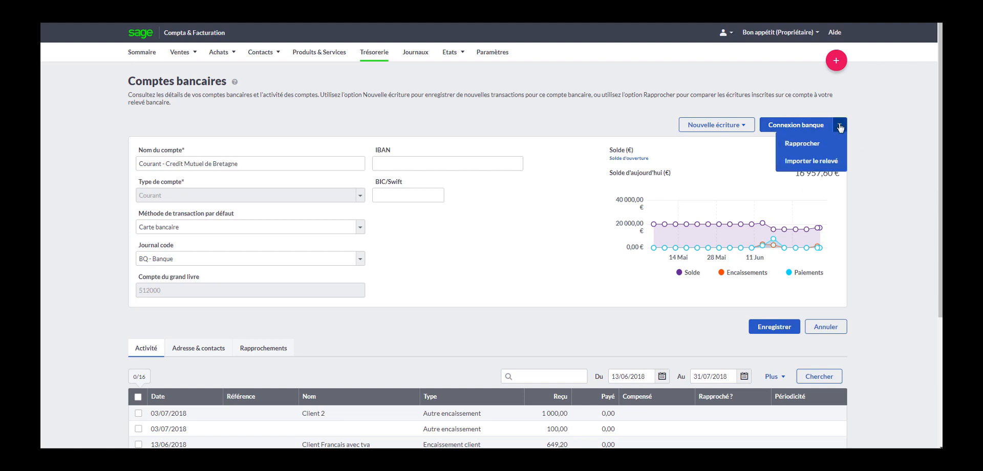
left_click(817, 147)
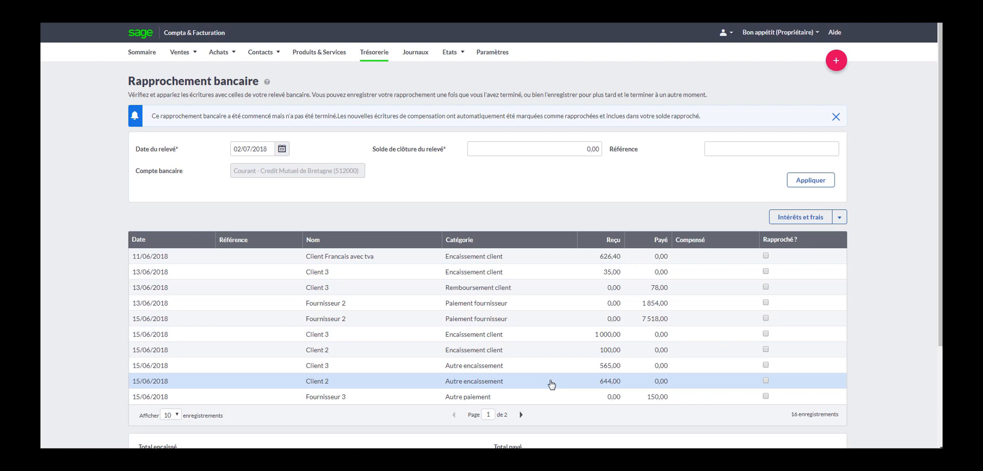
Step: Mark the first five entries, from the 626,40 receipt to the 7 518,00 supplier payment, as reconciled
left_click(766, 257)
left_click(766, 272)
left_click(766, 288)
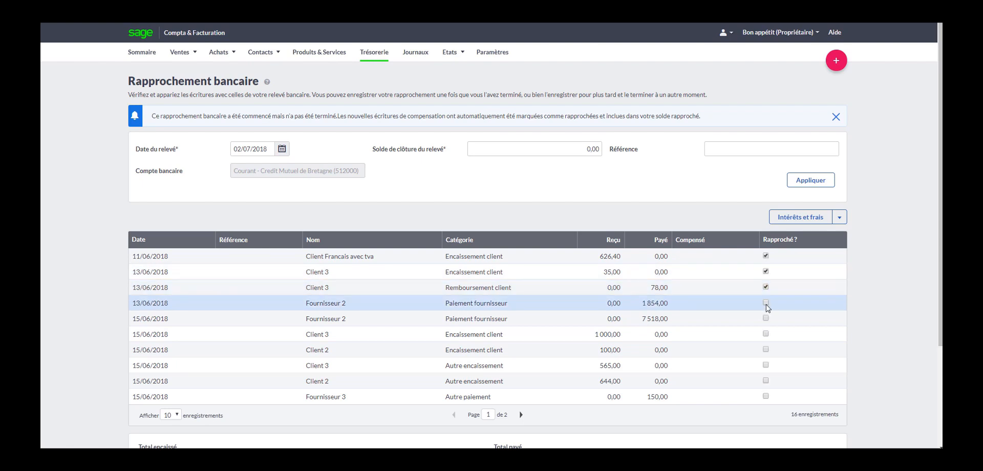
left_click(766, 303)
left_click(767, 318)
Step: View the reconciliation totals and the option to save the reconciliation for completion at another time
left_click_drag(942, 298, 940, 369)
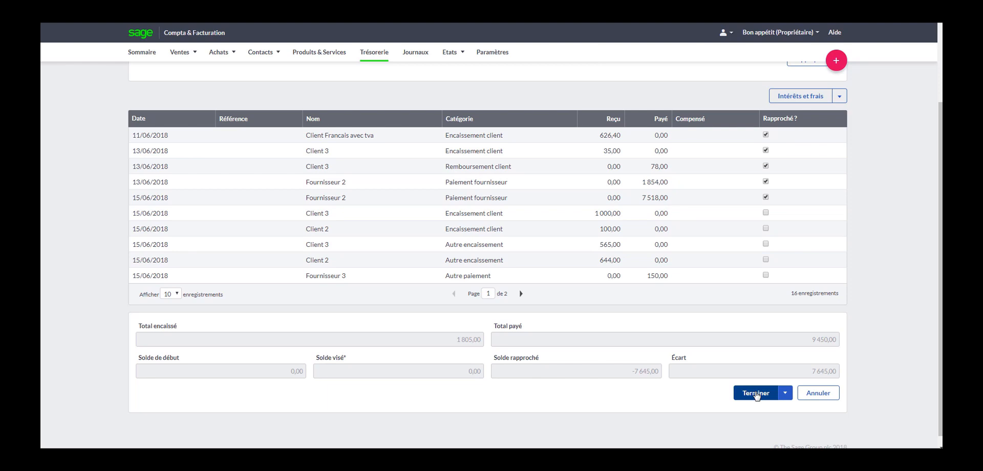
left_click(785, 393)
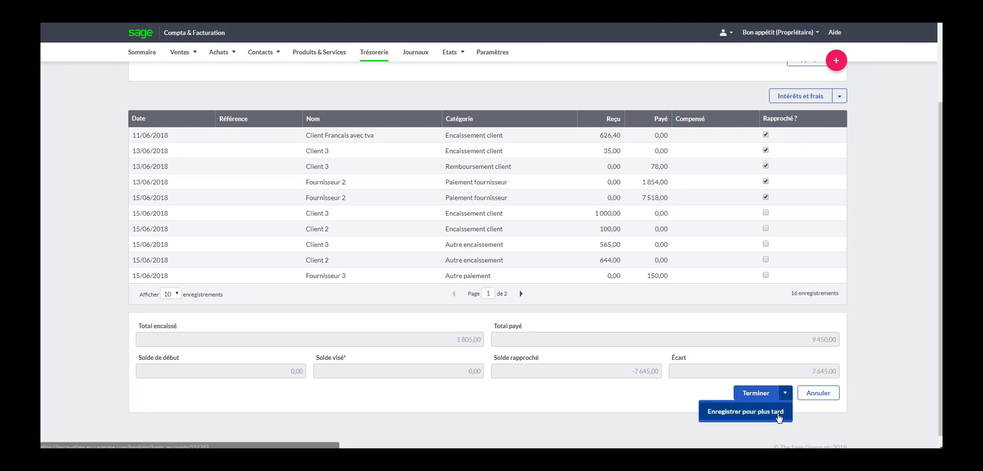
left_click(778, 415)
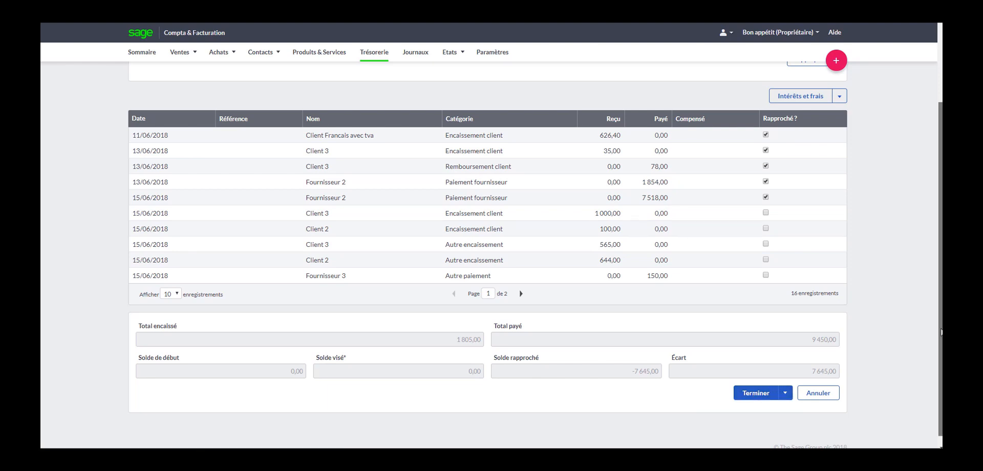
Step: Cancel the reconciliation of all marked entries and confirm the cancellation
scroll(935, 297, "up", 1)
scroll(935, 295, "up", 1)
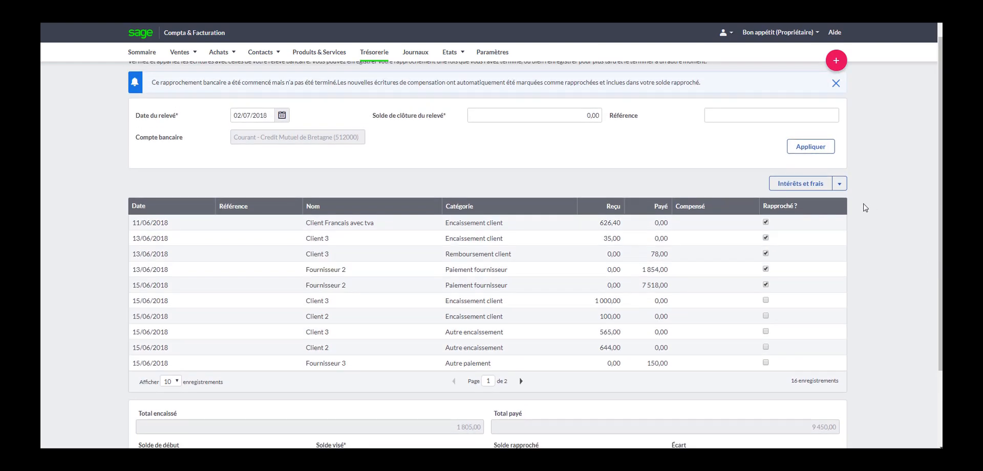
left_click(840, 183)
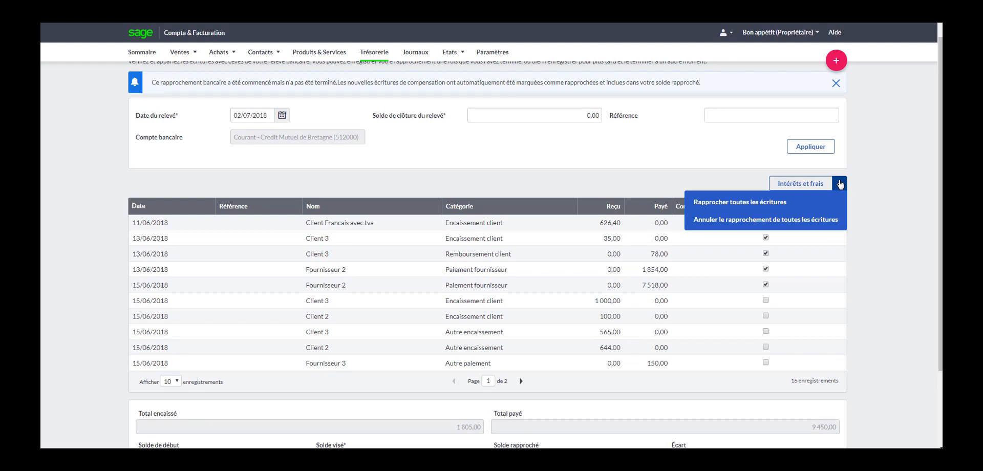
left_click(841, 184)
left_click(840, 183)
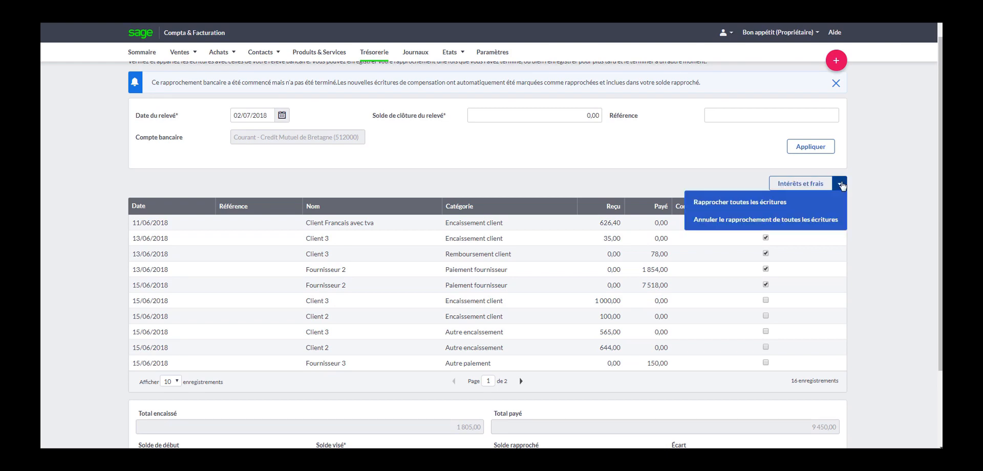
left_click(813, 223)
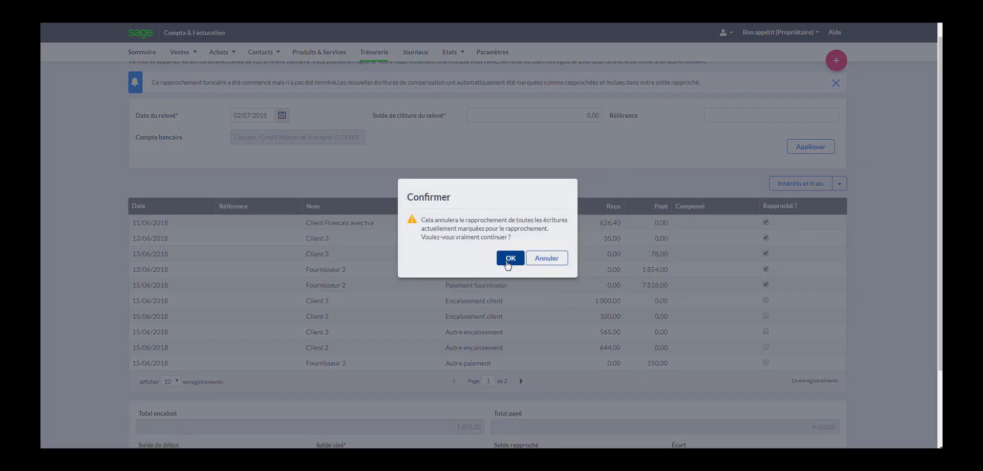
left_click(510, 259)
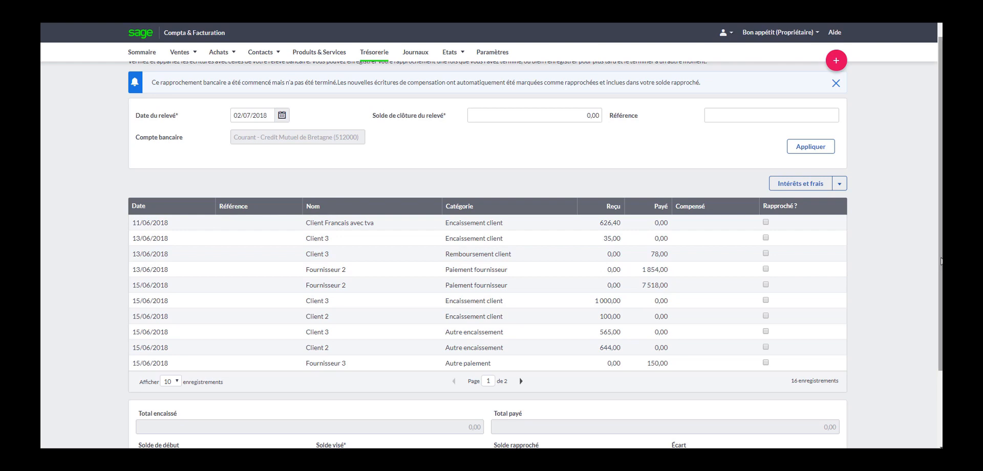
Step: Return to the bank accounts overview and open a new journal entry form from the journals list
scroll(940, 261, "up", 1)
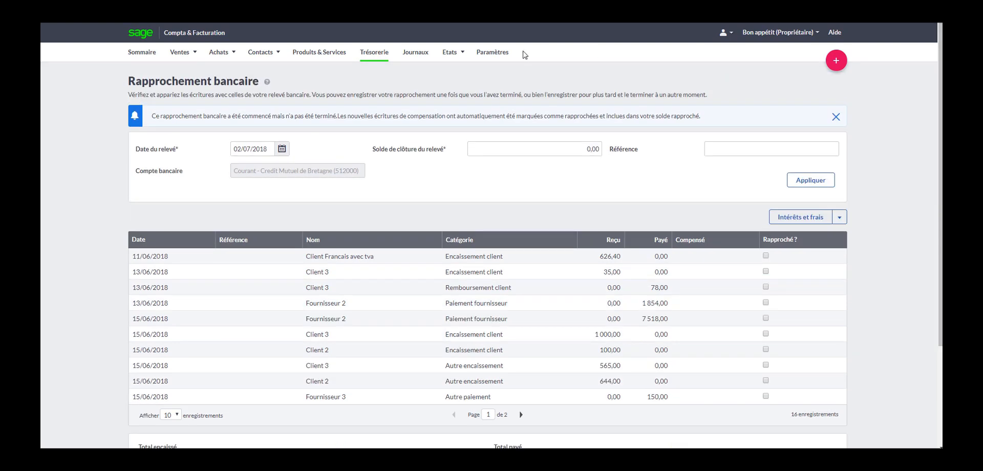
left_click(378, 55)
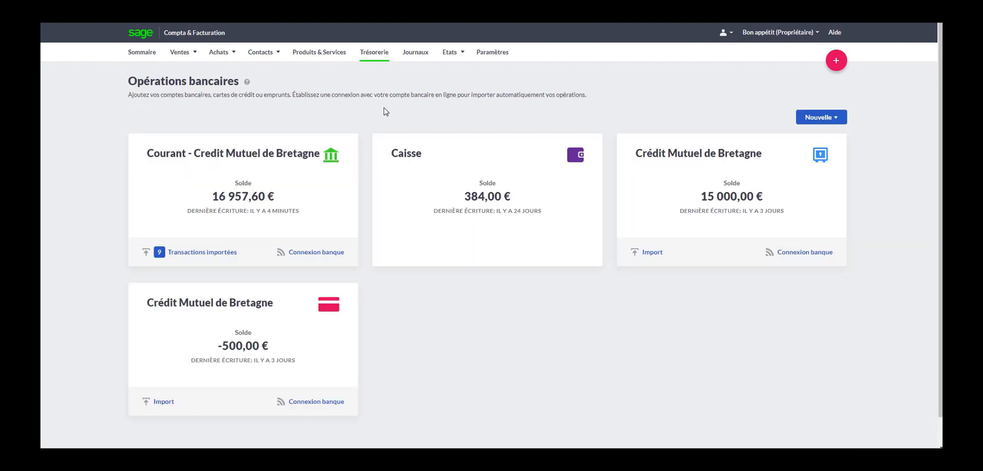
left_click(417, 53)
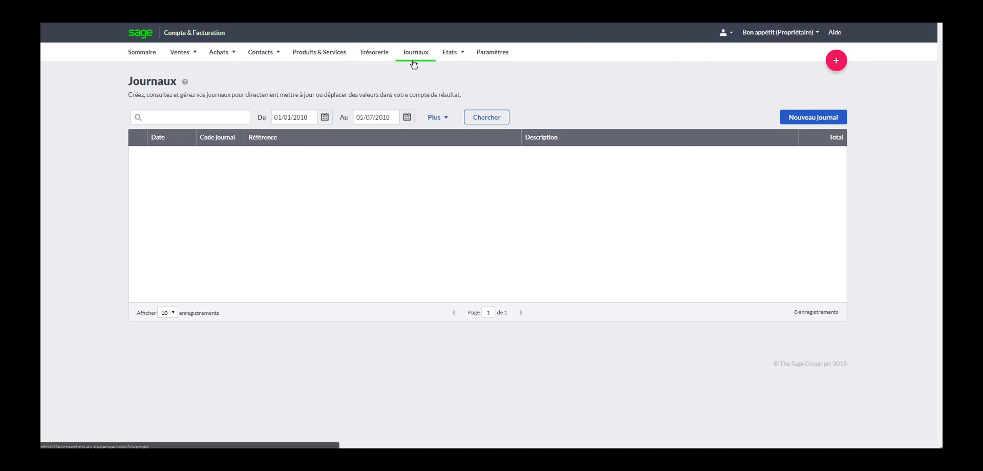
left_click(800, 117)
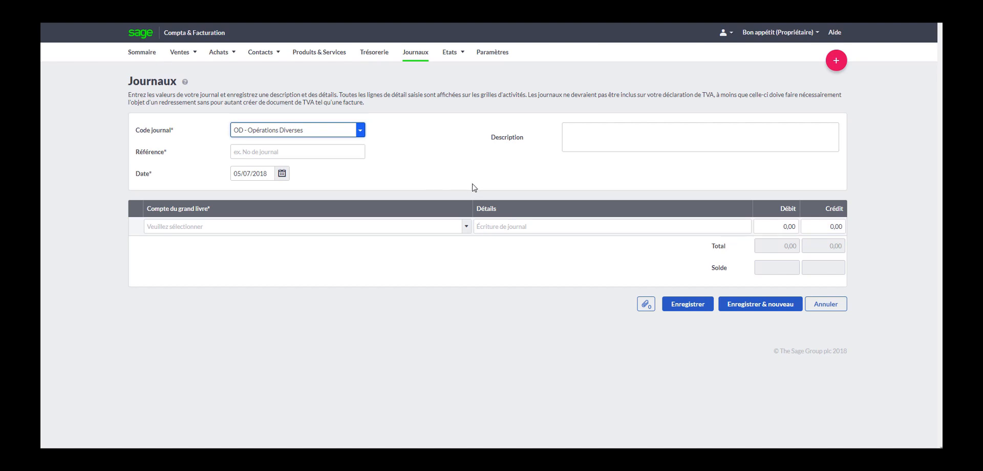
Step: Open the complete list of available reports
mouse_move(459, 54)
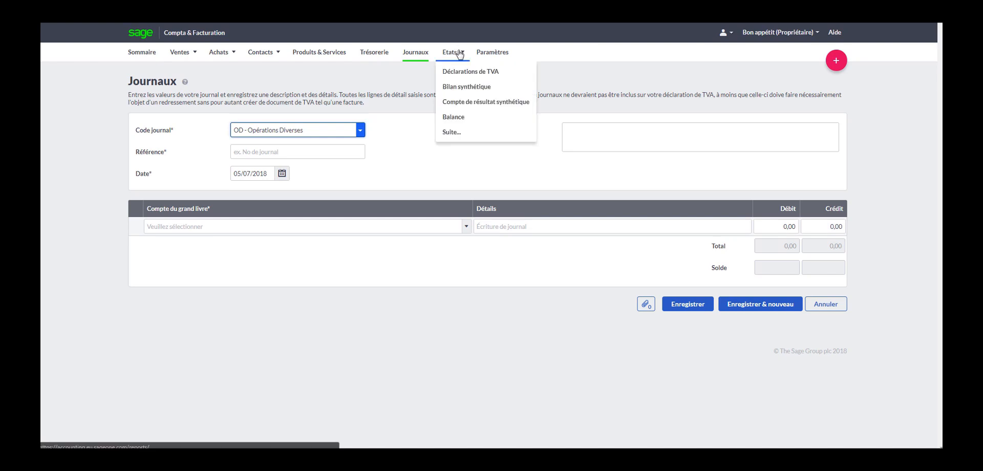
left_click(449, 134)
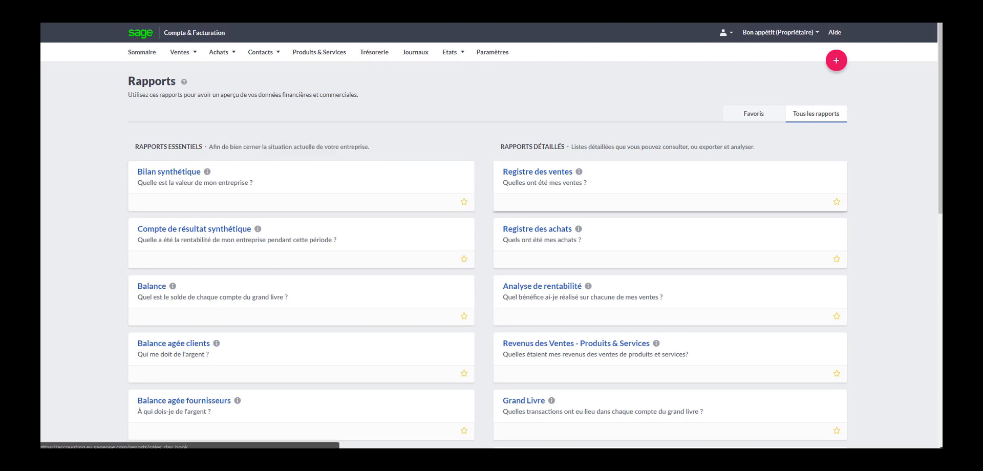
Step: Create a VAT return for 01/07/2018 to 31/07/2018 and calculate it, including the earlier undeclared transactions
left_click_drag(941, 128, 939, 267)
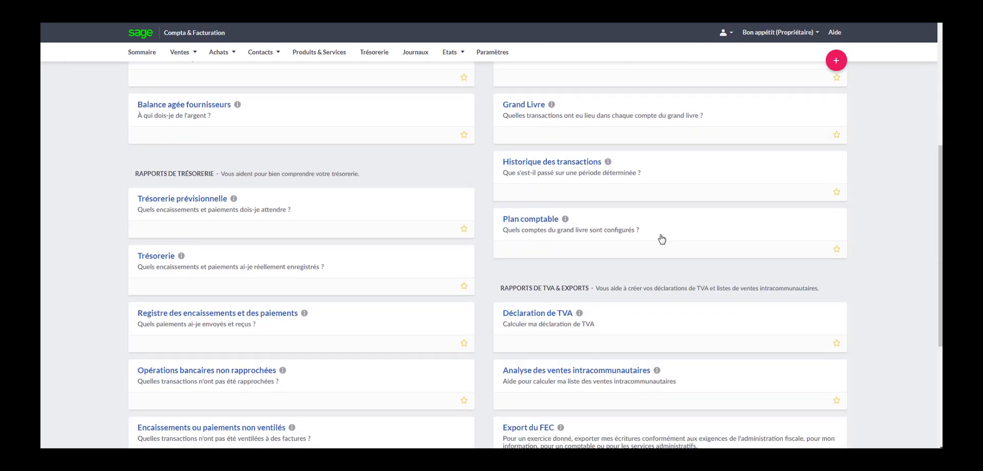
left_click(546, 314)
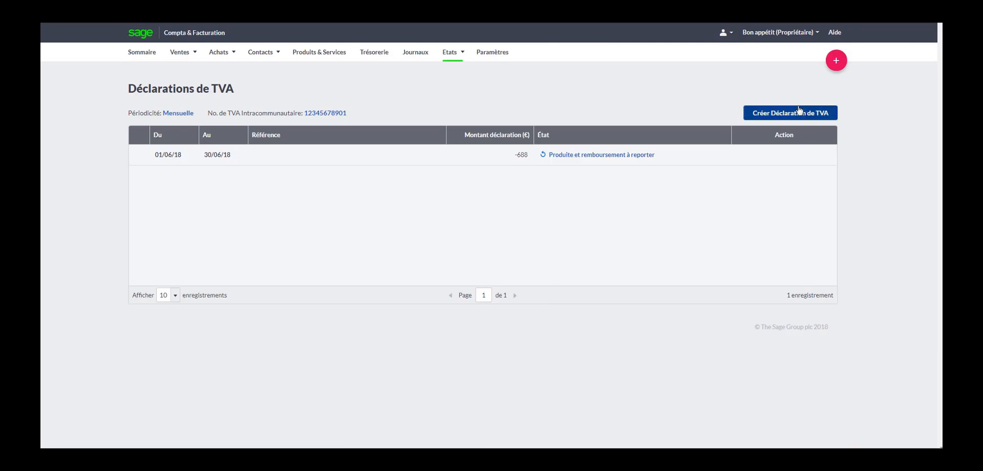
left_click(768, 117)
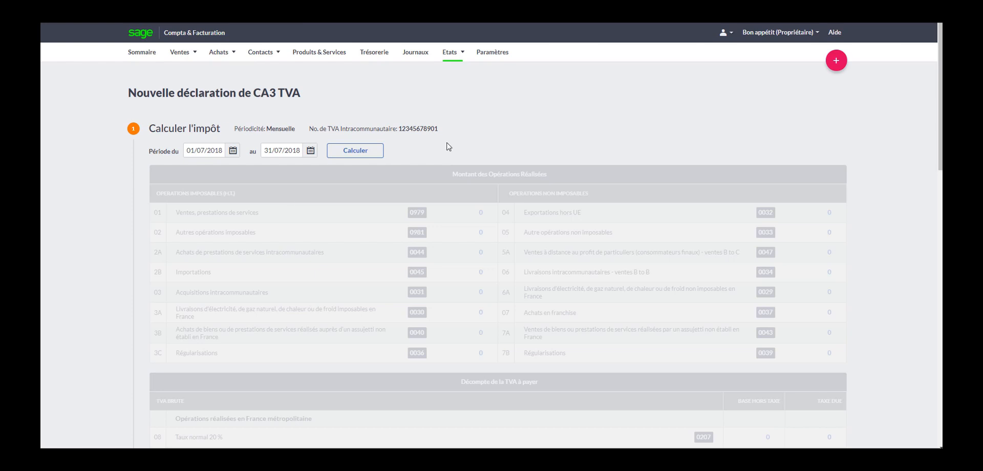
left_click(367, 154)
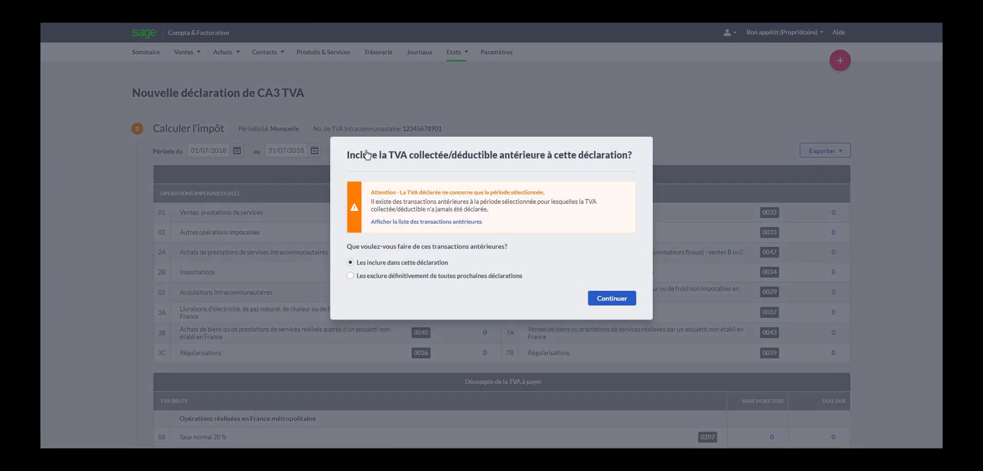
left_click(621, 299)
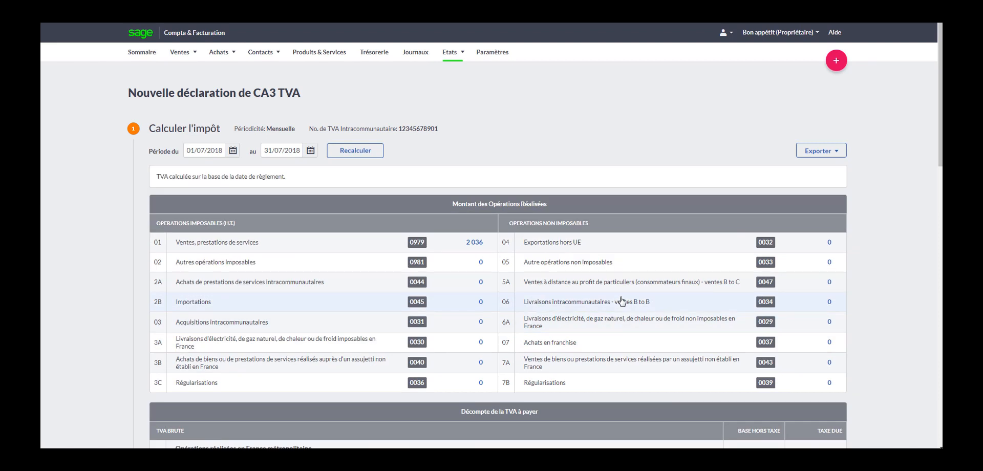
Step: Review the calculated CA3 VAT return down to the total payable and proceed to the stage for marking it as declared
scroll(937, 123, "down", 1)
scroll(935, 213, "down", 4)
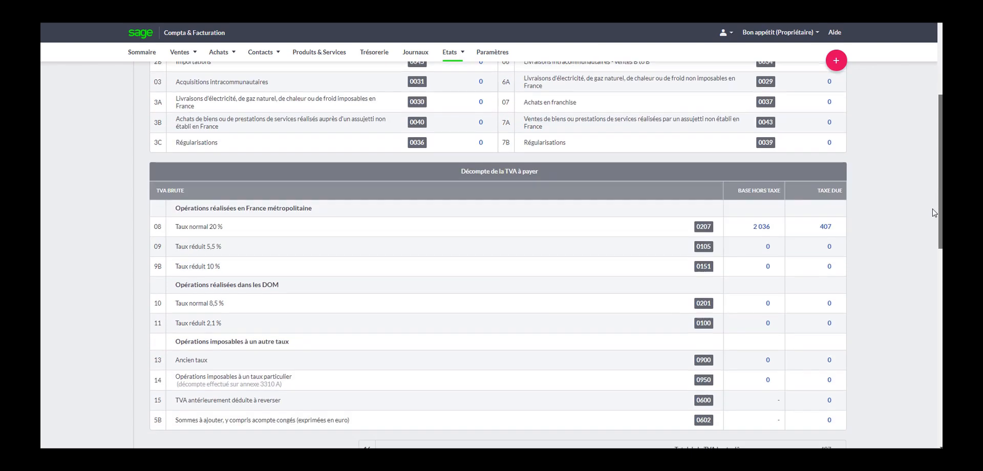
scroll(935, 213, "down", 10)
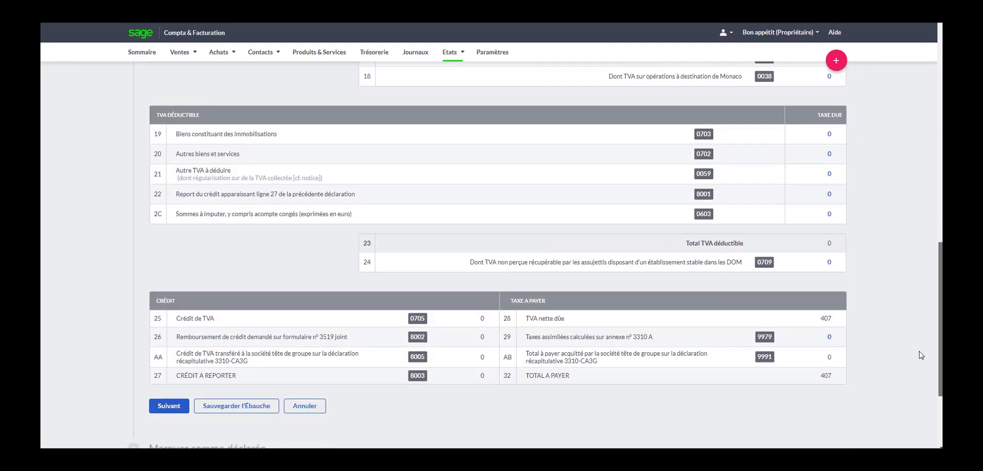
scroll(922, 355, "down", 1)
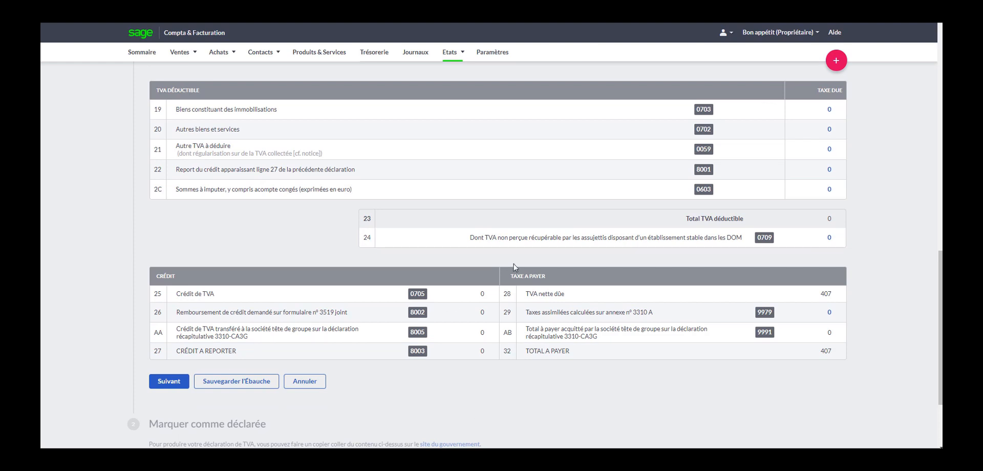
left_click(169, 382)
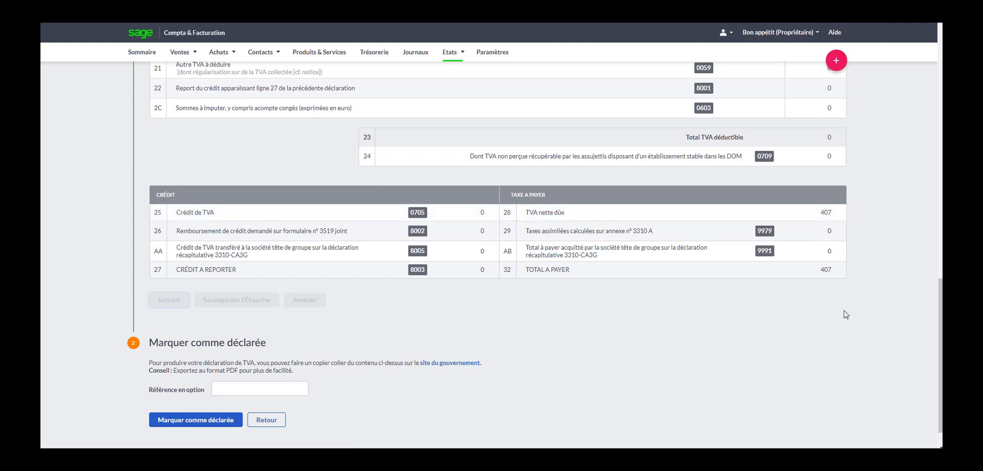
Step: View the export formats offered for the detailed VAT report and close the choice without generating a file
scroll(940, 328, "up", 8)
scroll(846, 102, "up", 6)
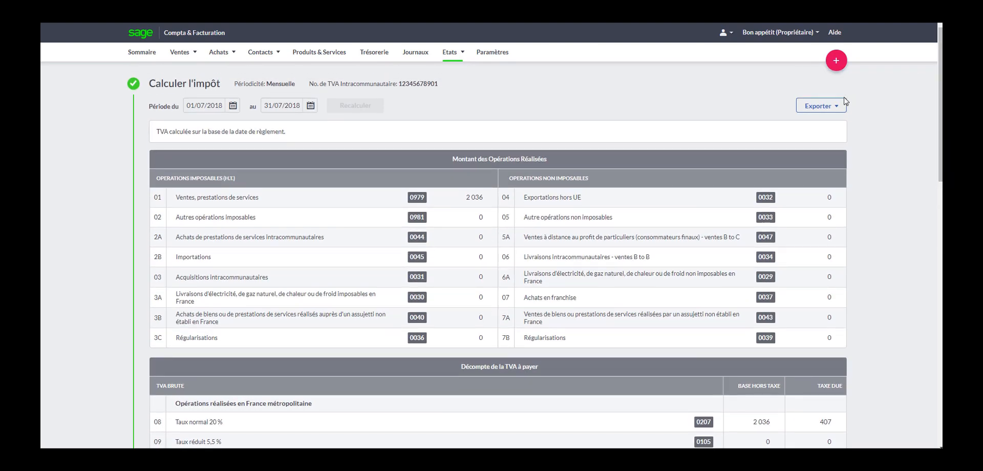
left_click(843, 104)
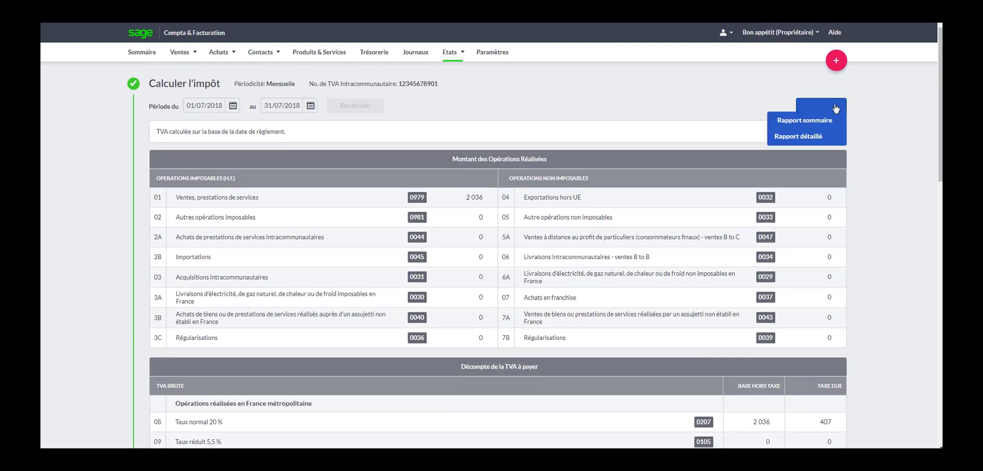
left_click(804, 137)
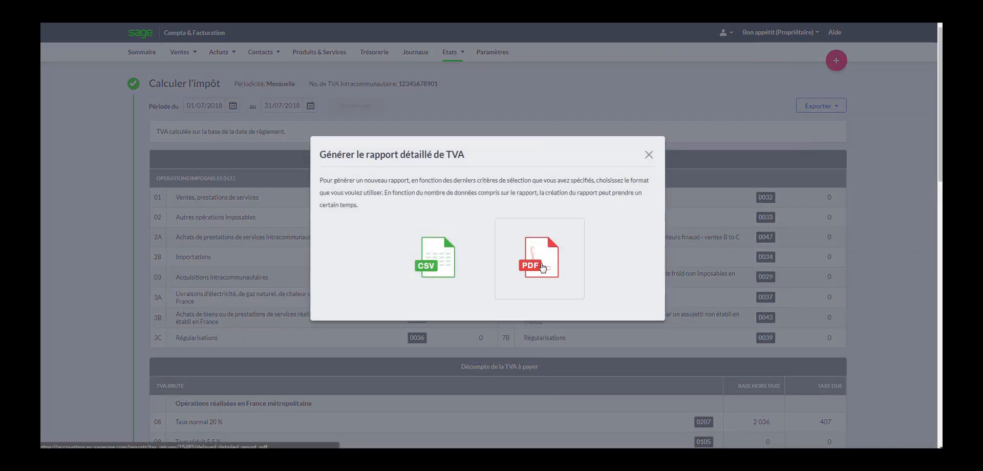
left_click(649, 155)
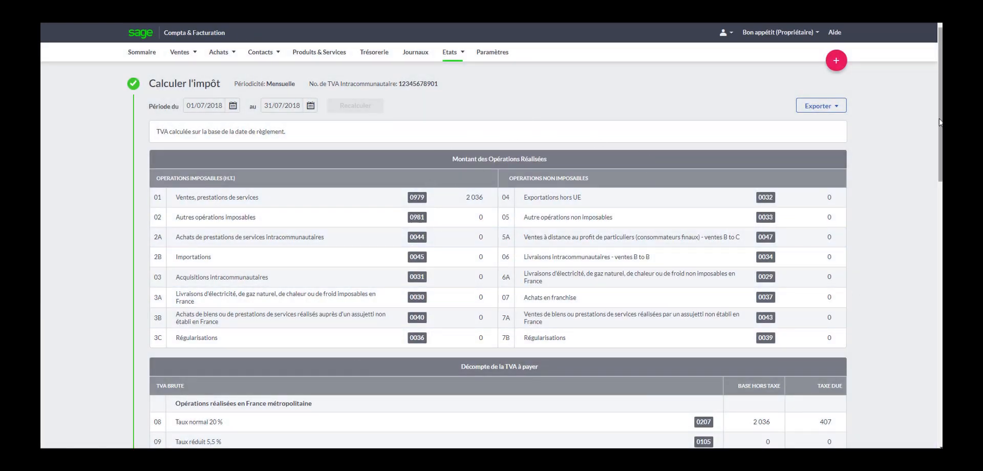
Step: Mark the July 2018 VAT return as declared without an optional reference
scroll(854, 290, "down", 4)
scroll(491, 256, "down", 10)
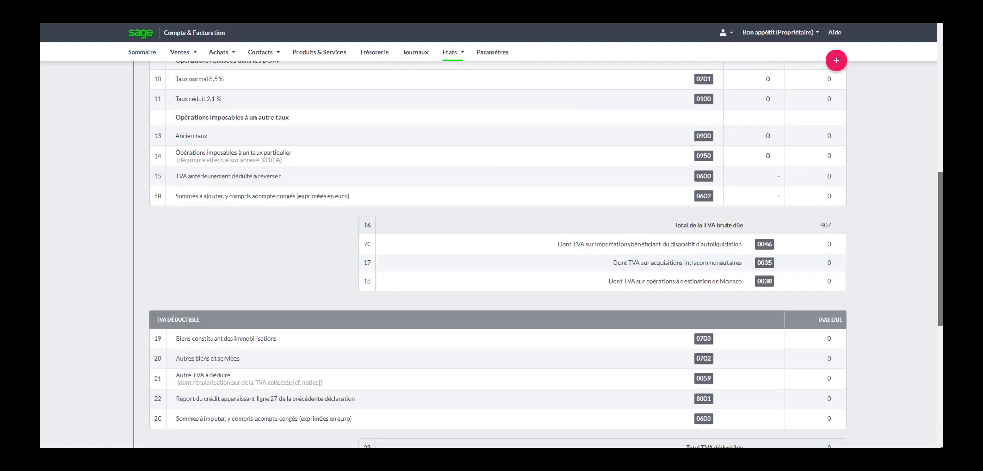
scroll(942, 388, "down", 2)
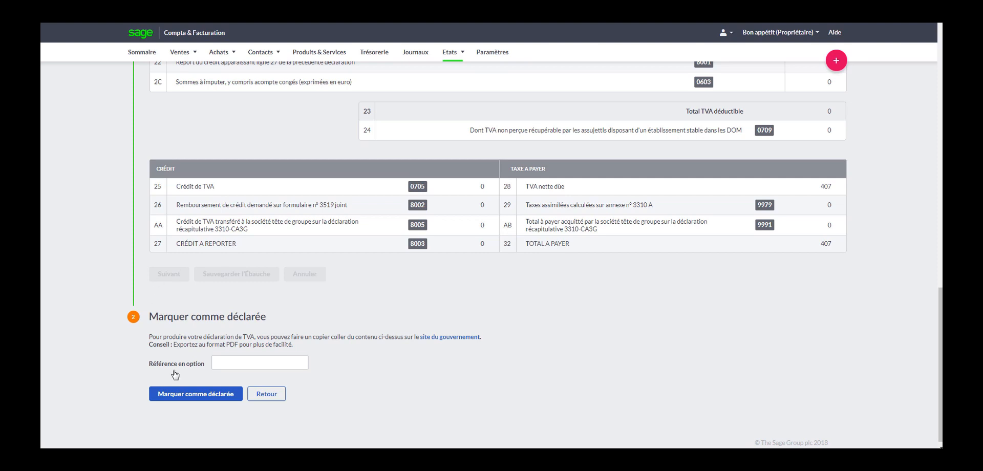
left_click(187, 398)
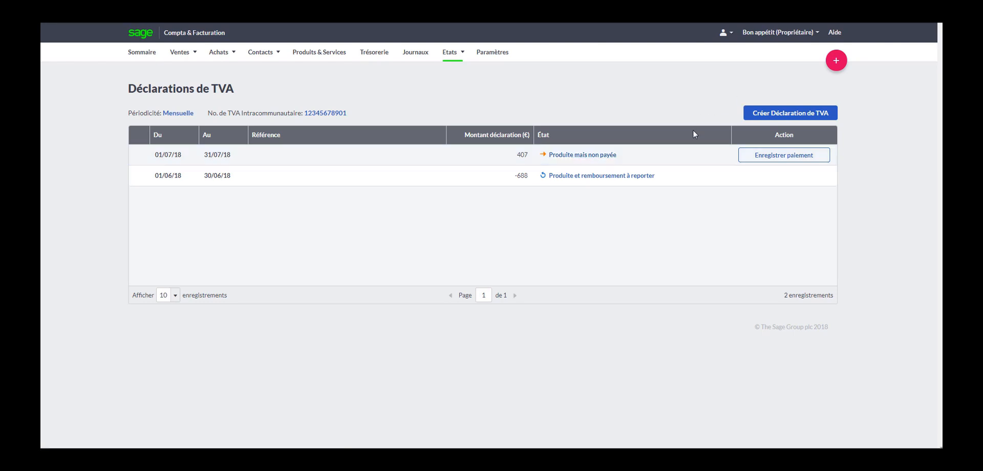
Step: View the payment form of the July 2018 VAT return, including its bank choices and reference field, and close it without saving
left_click(780, 157)
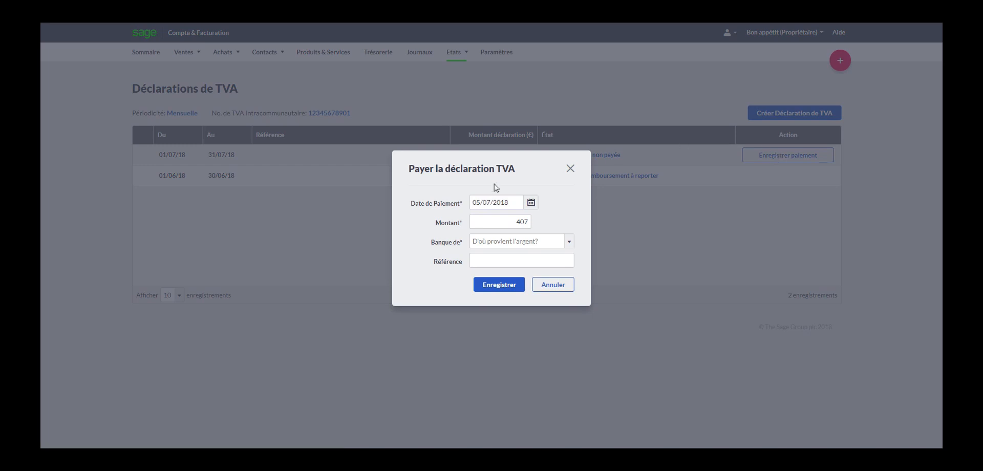
left_click(569, 245)
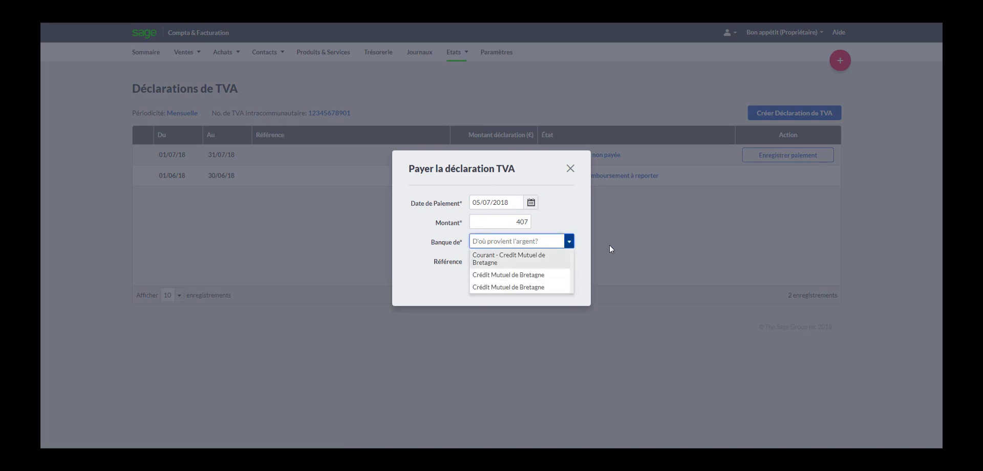
left_click(630, 238)
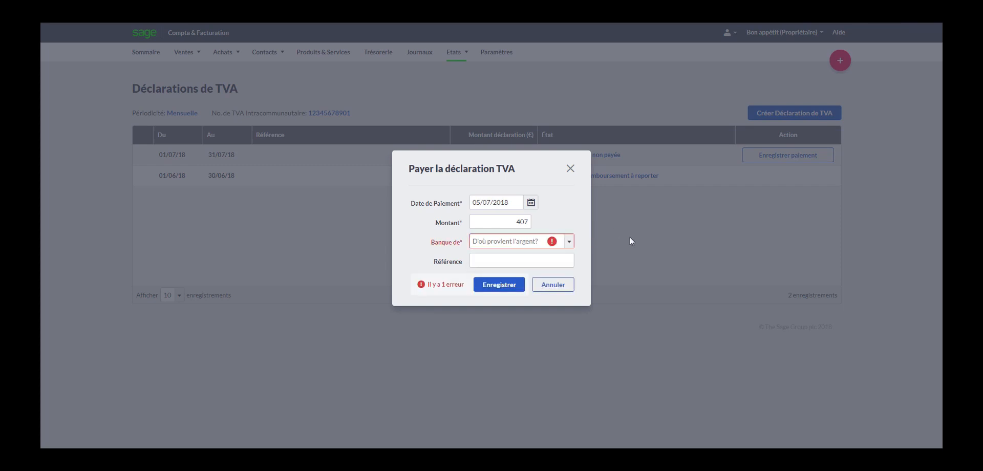
left_click(551, 257)
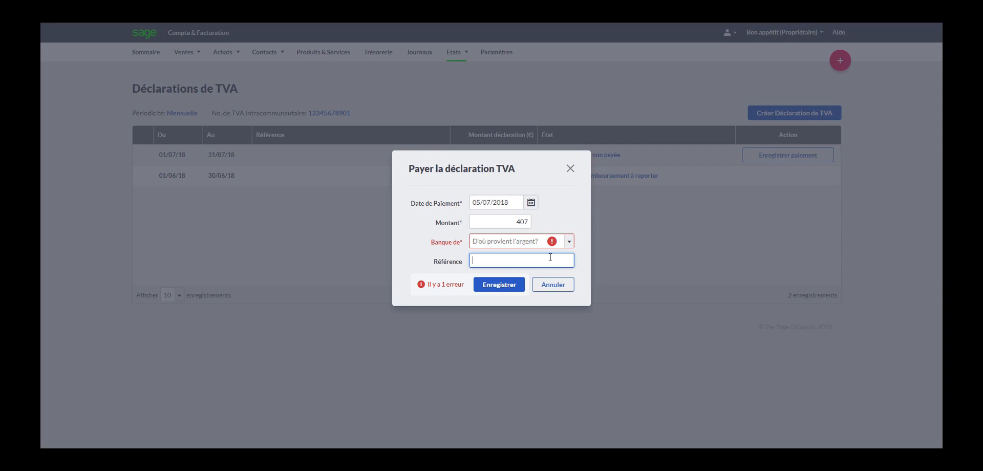
left_click(570, 169)
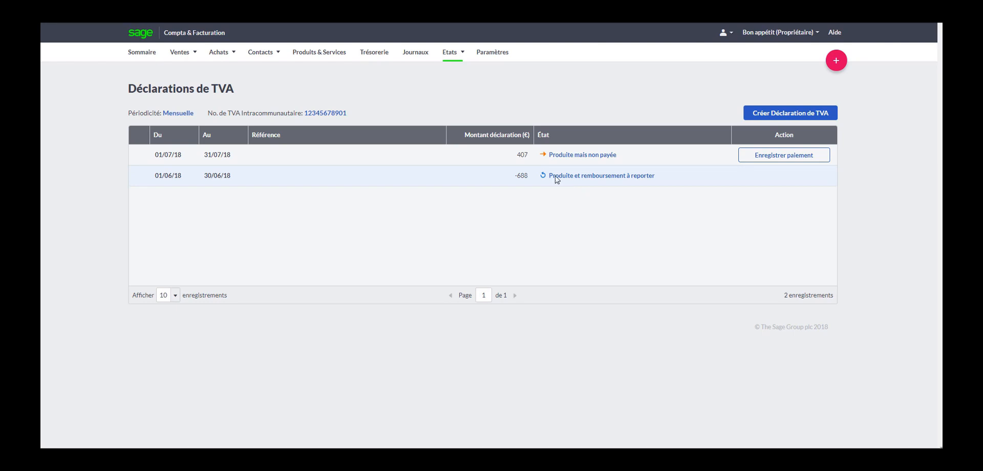
Step: Open the Bilan synthétique report from the full reports list and view its export formats without generating a file
left_click(461, 55)
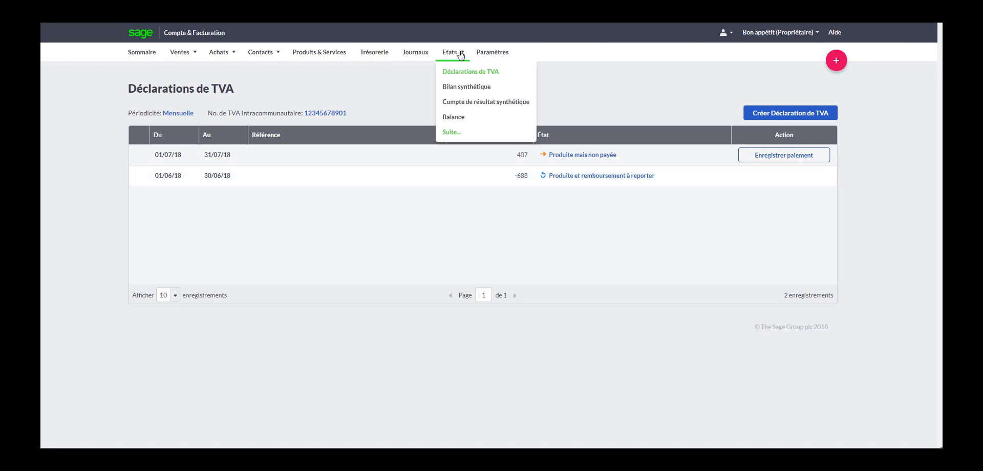
left_click(447, 134)
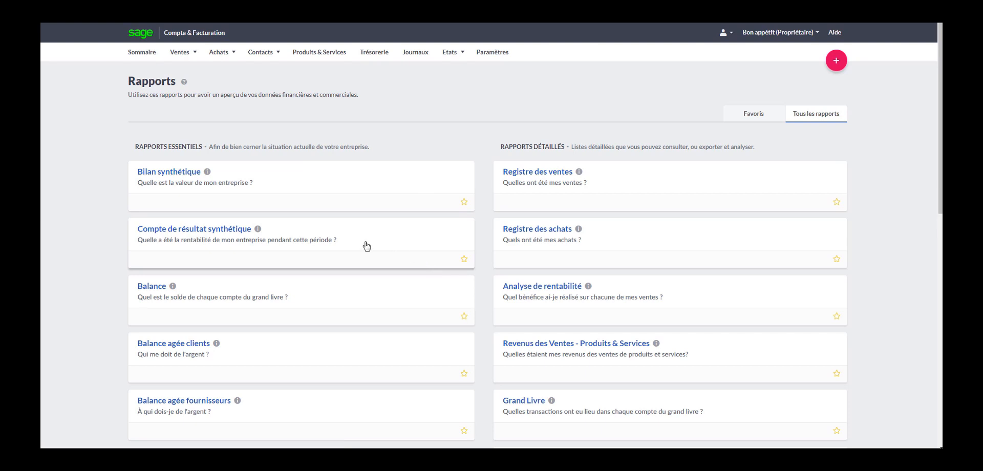
left_click(333, 187)
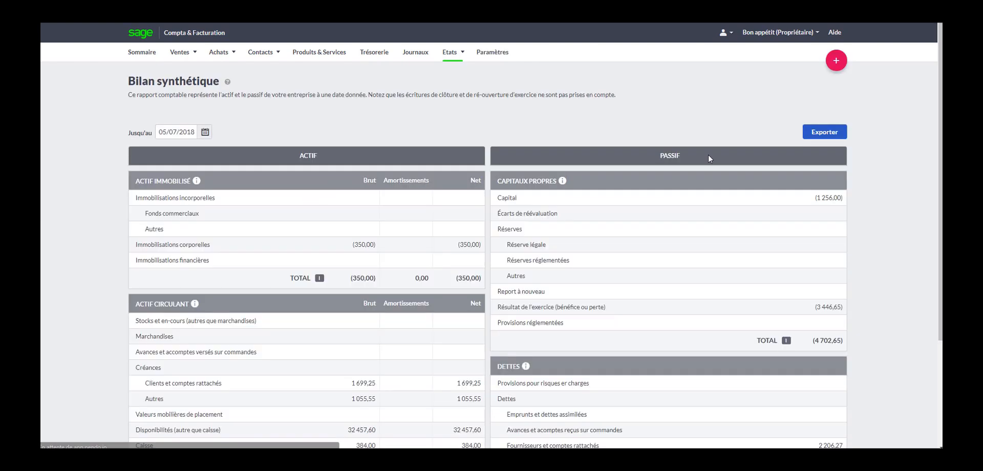
left_click(823, 138)
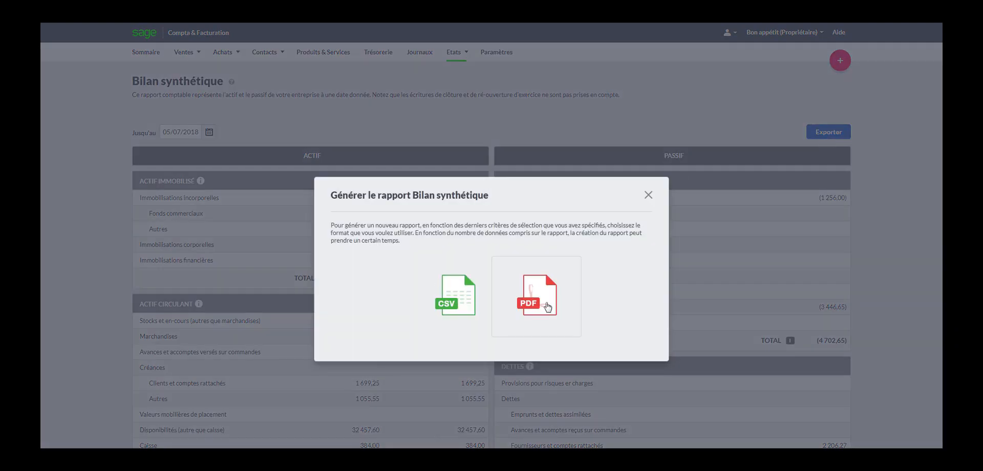
left_click(648, 196)
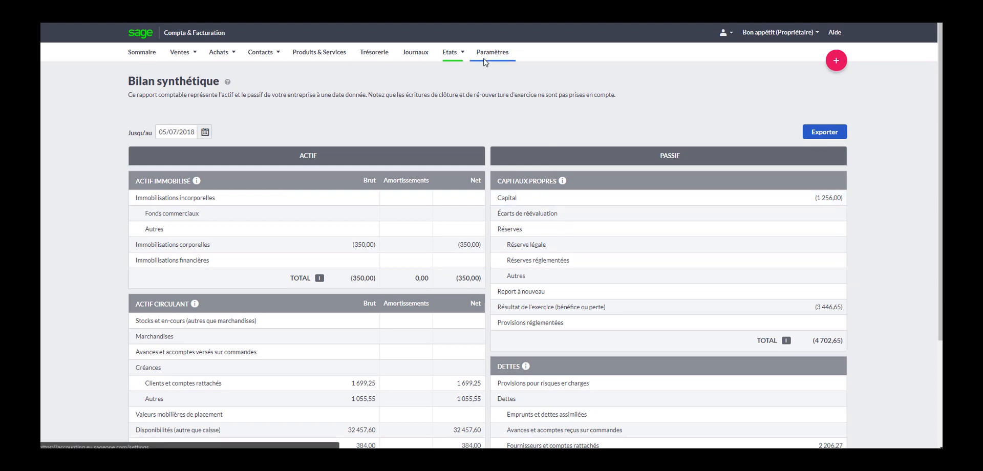
Step: Return to the full reports list, open the settings page and look through its sections
mouse_move(459, 55)
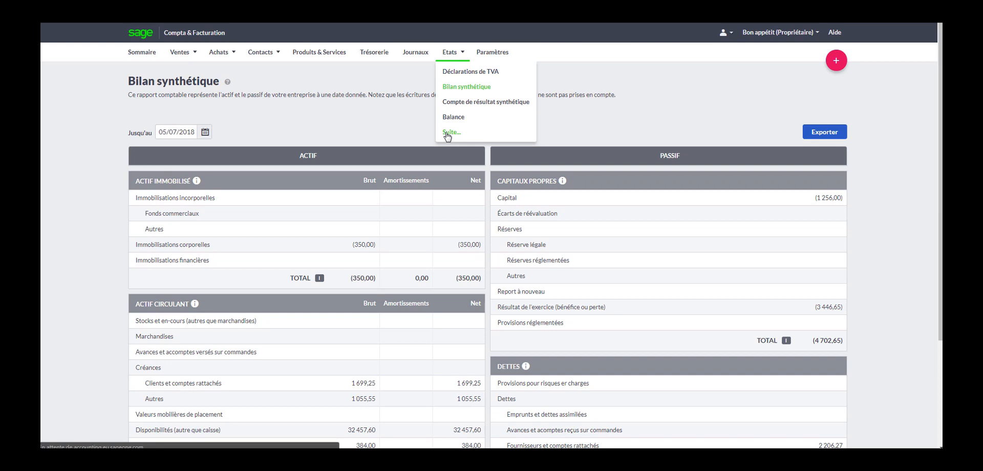
left_click(448, 133)
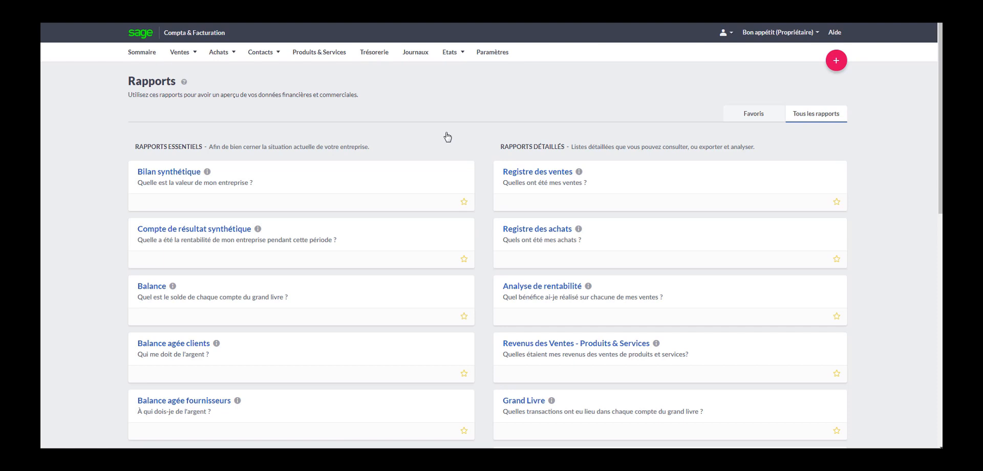
mouse_move(460, 48)
left_click(491, 54)
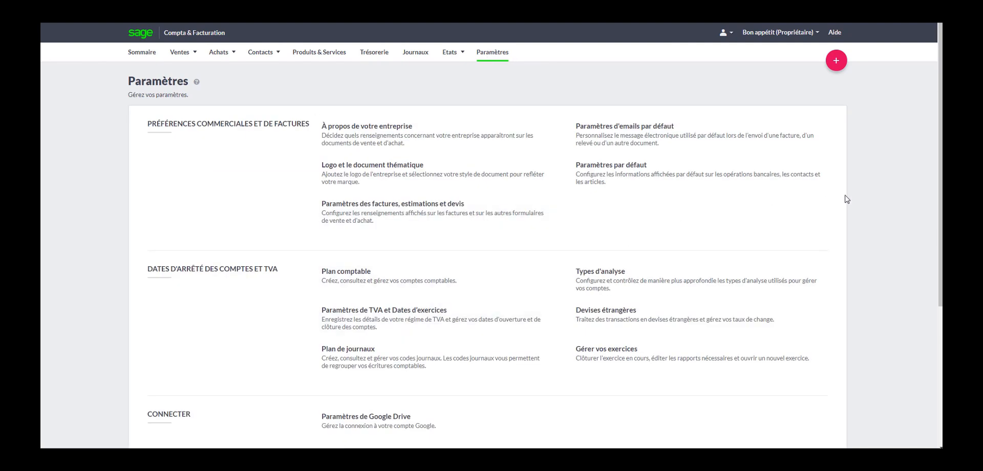
scroll(938, 157, "down", 2)
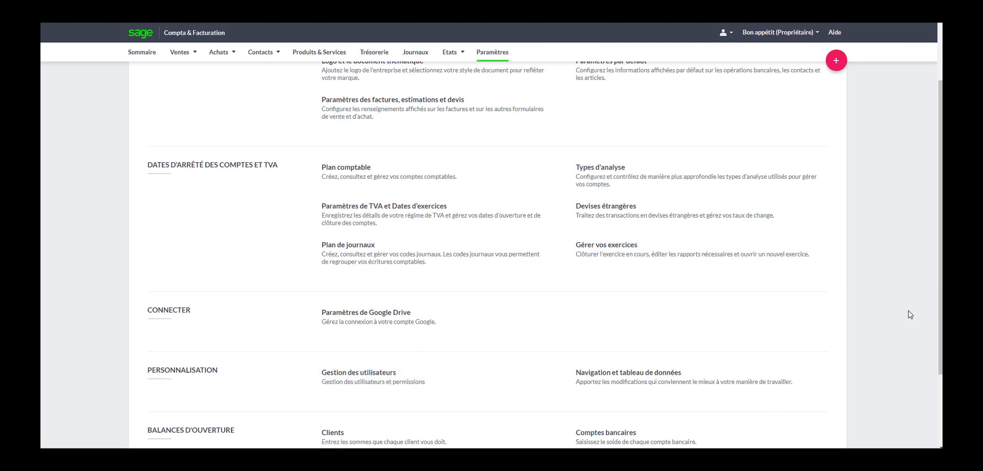
scroll(931, 233, "up", 3)
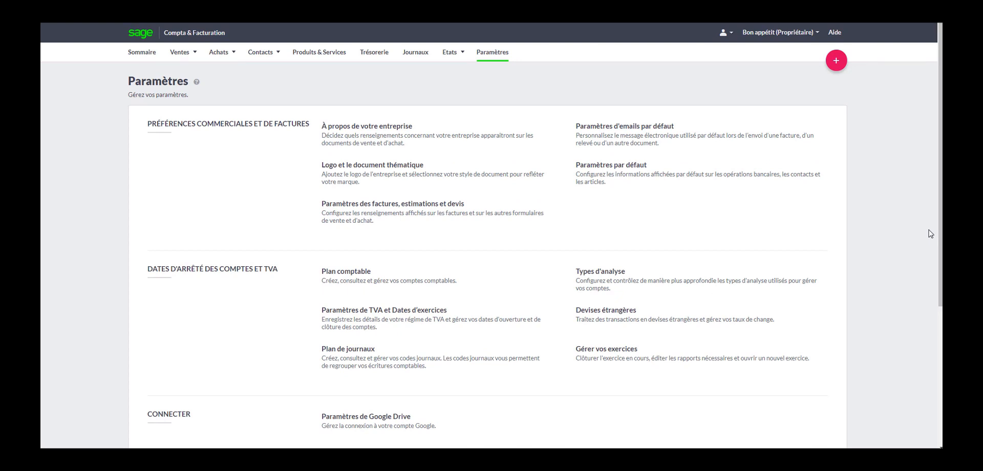
Step: Open the Compta & Facturation help page in Sage Customer Community and search it for "supprimer facture"
left_click(463, 59)
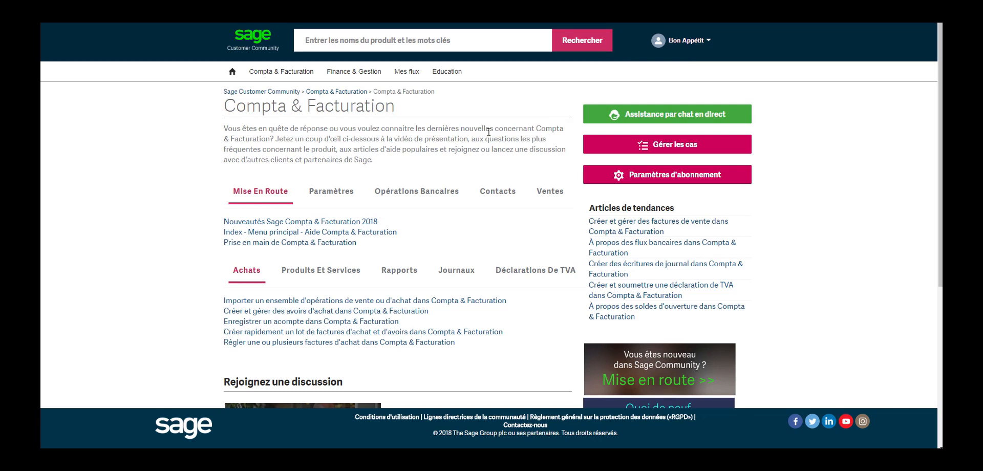
left_click(336, 42)
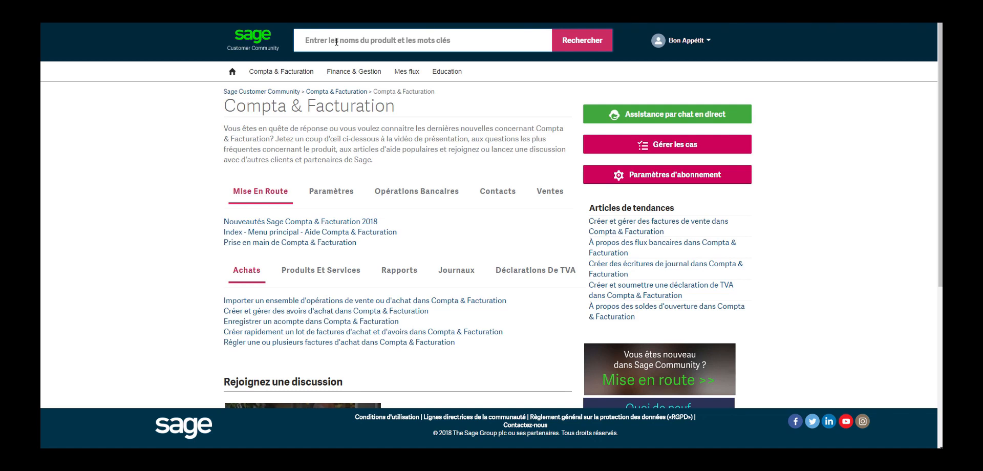
type("supprimer")
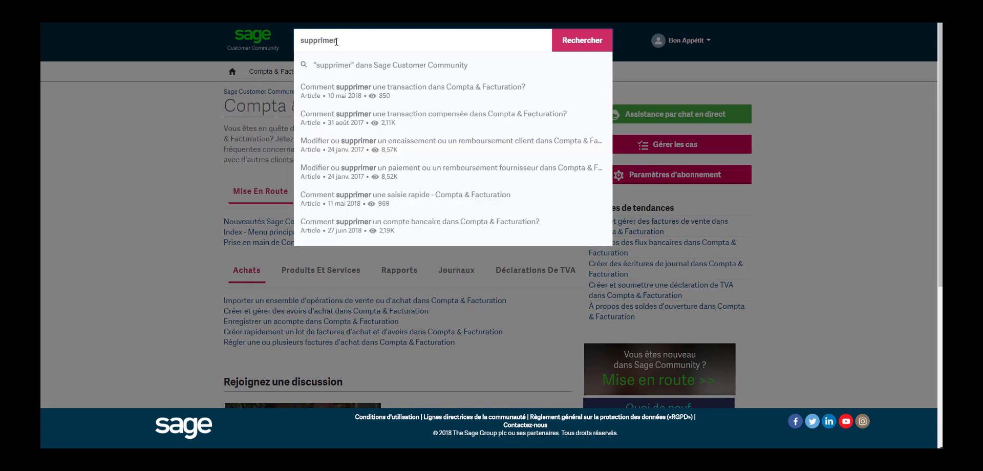
type("facture")
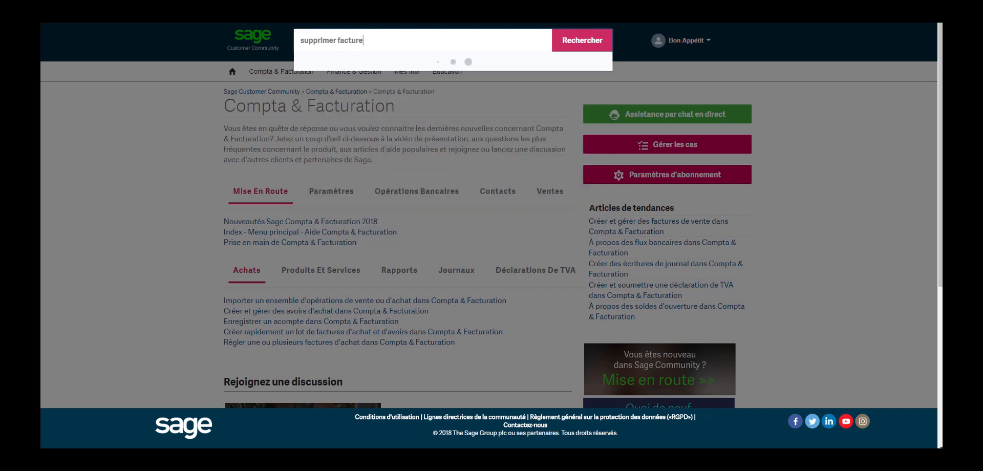
Step: Run the community search for "supprimer facture" and look through the matching discussions and articles
key("Return")
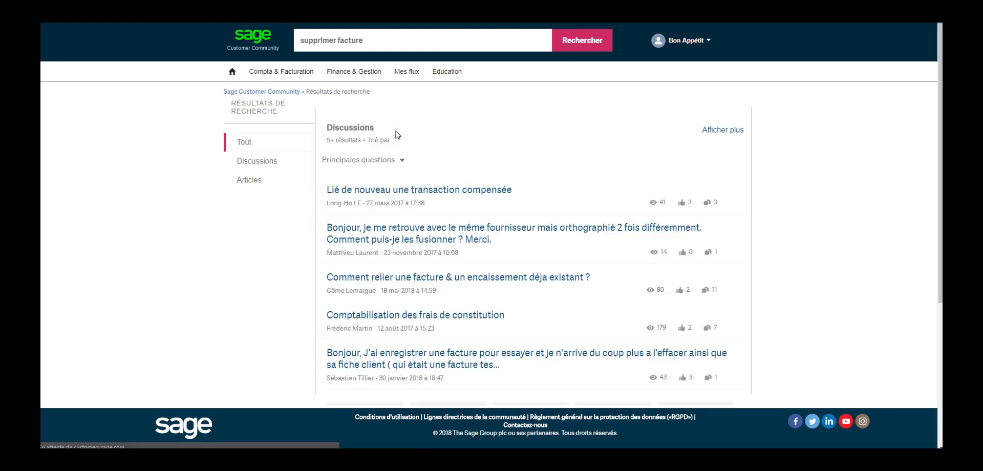
scroll(919, 196, "down", 2)
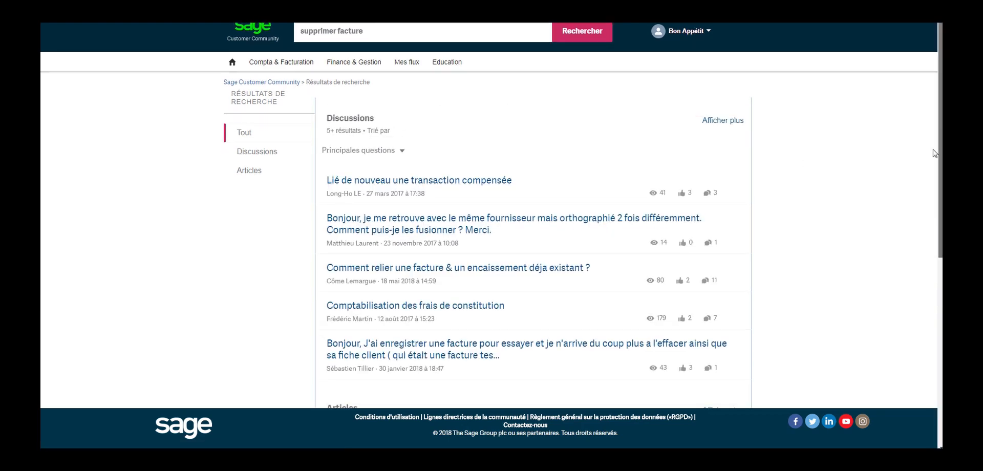
scroll(920, 196, "down", 4)
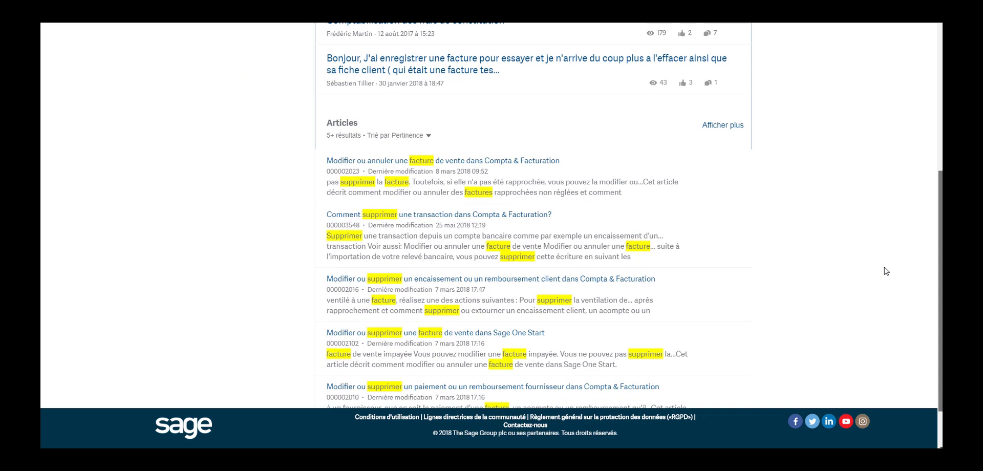
scroll(878, 296, "down", 1)
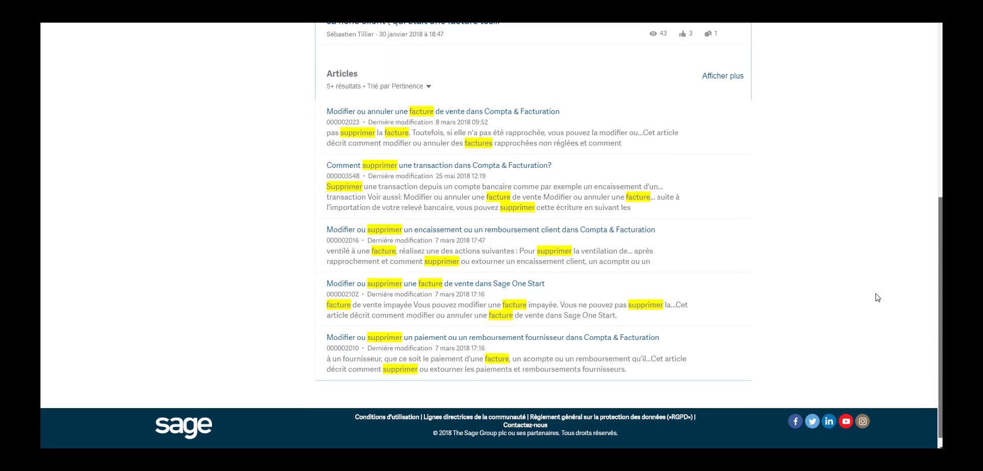
scroll(878, 297, "up", 7)
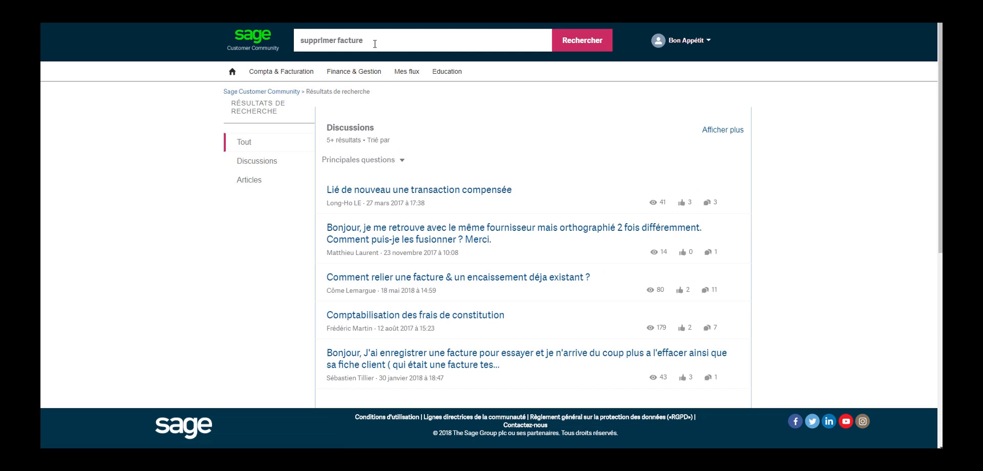
Step: Search the community for "corrections" and look through the resulting discussions and articles
left_click_drag(375, 44, 296, 40)
type("correction")
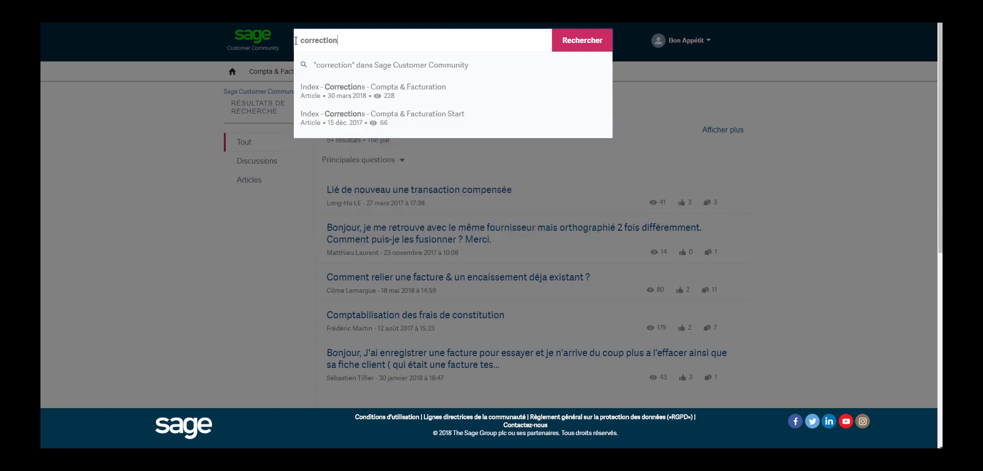
type("s")
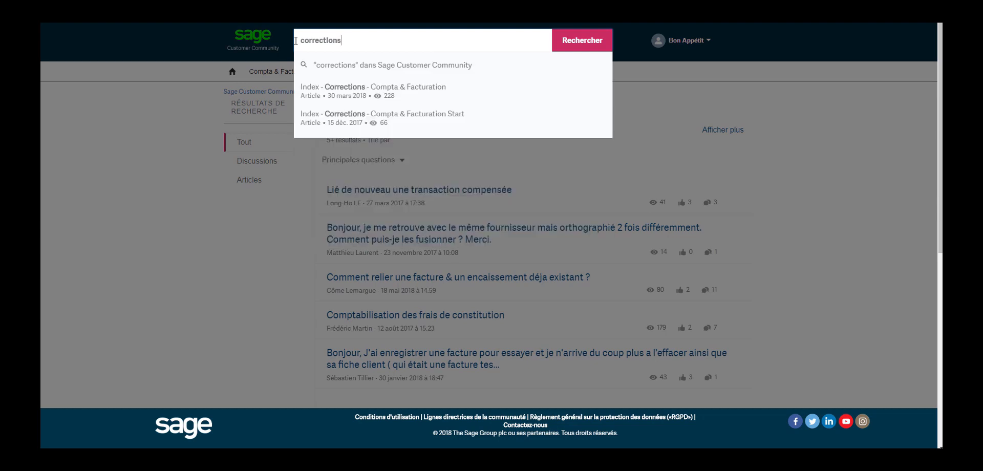
key("Return")
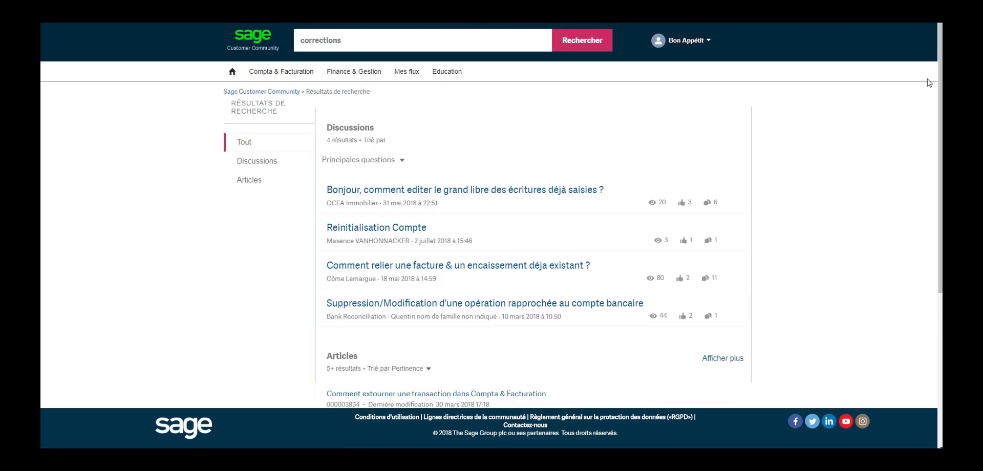
scroll(438, 208, "down", 2)
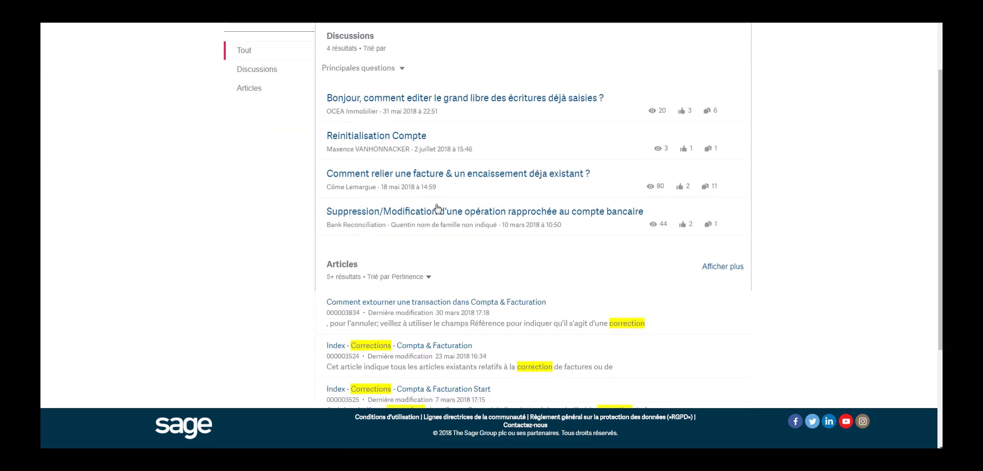
Step: Open the article "Index - Corrections - Compta & Facturation", review its list of correction topics and return to the search results
left_click(370, 349)
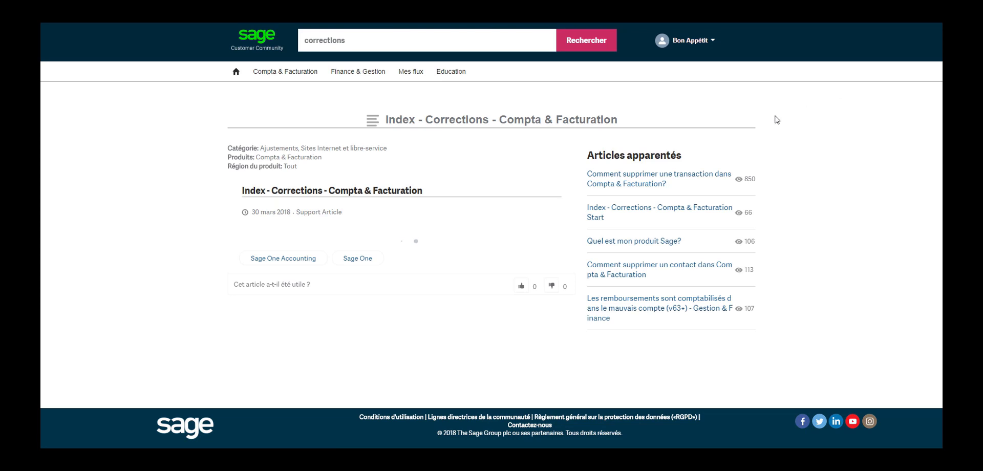
scroll(929, 226, "down", 5)
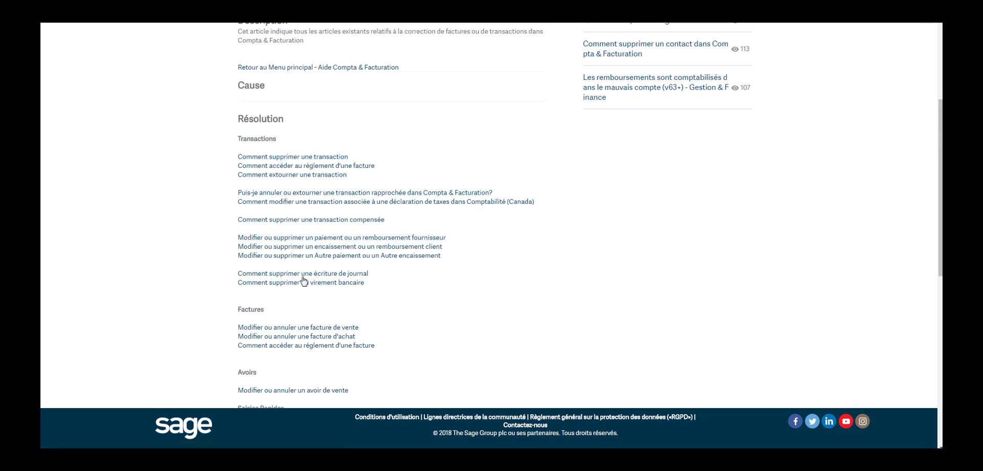
left_click_drag(940, 271, 941, 153)
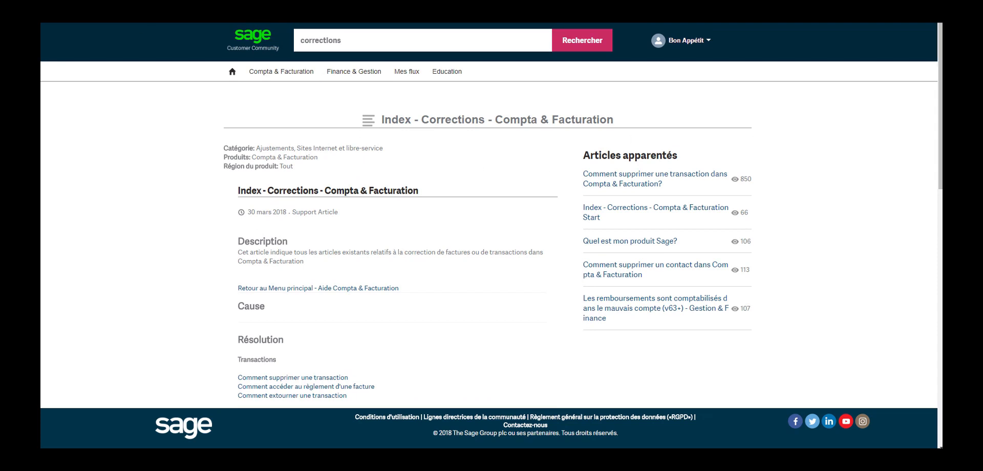
key("alt+Left")
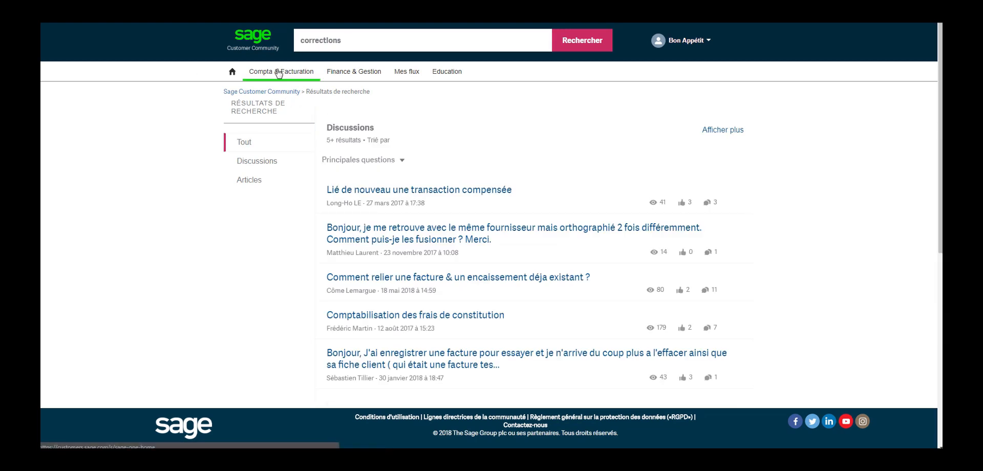
Step: View the blank support request form through the Compta & Facturation case management page, and return to the Compta & Facturation page without submitting
left_click(279, 74)
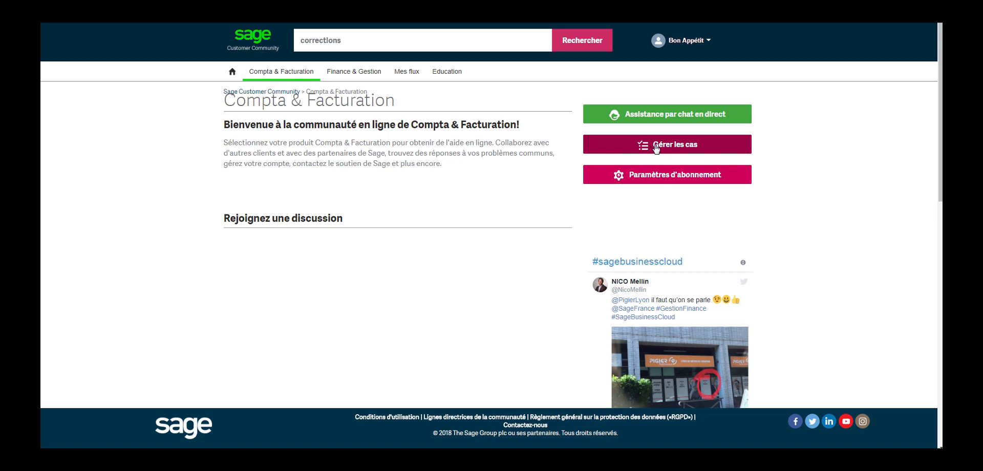
left_click(656, 149)
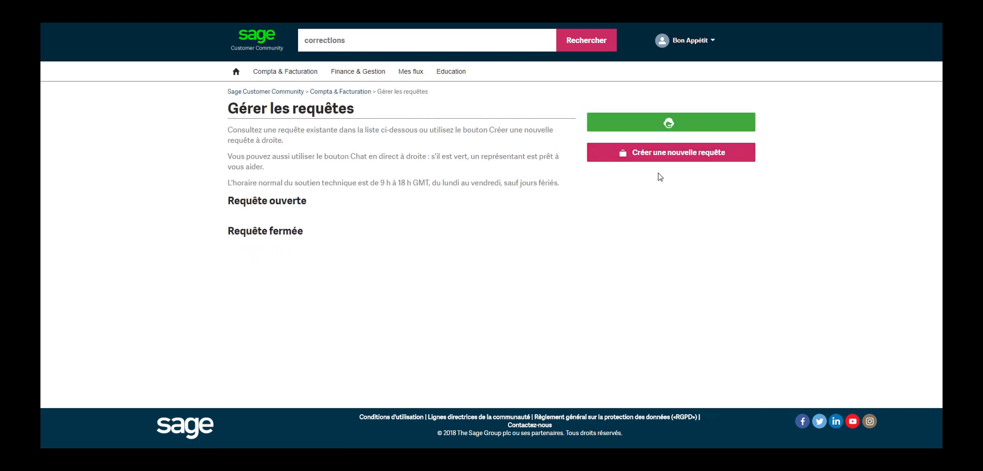
left_click(656, 158)
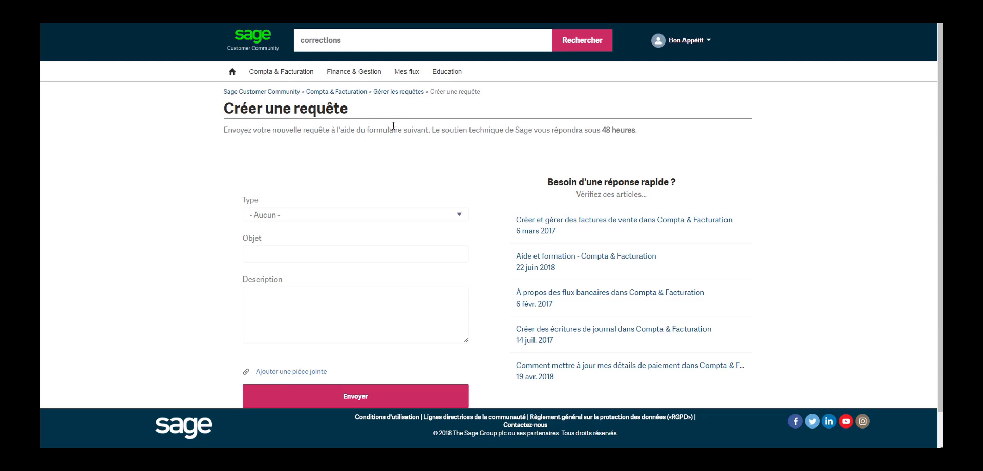
key("alt+Left")
left_click(272, 71)
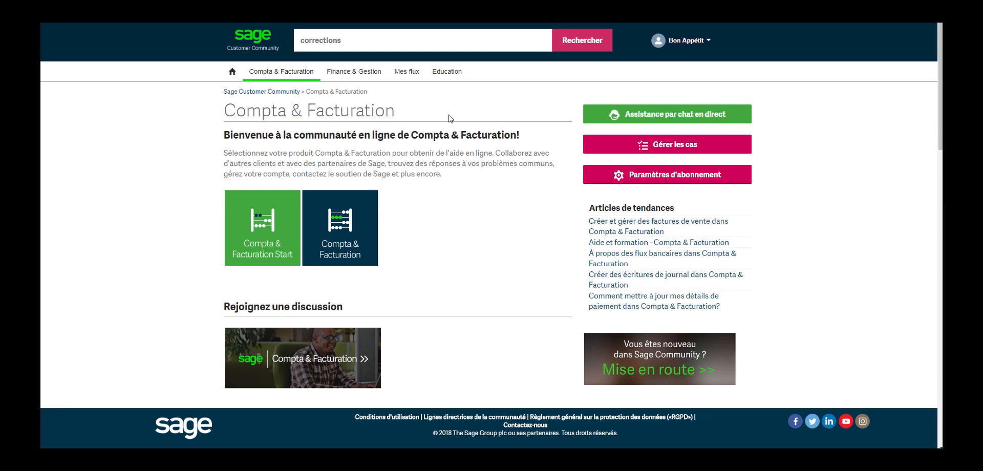
Step: Open the Compta & Facturation France group from the active groups in Mes flux and look through its posted questions and replies
left_click(408, 73)
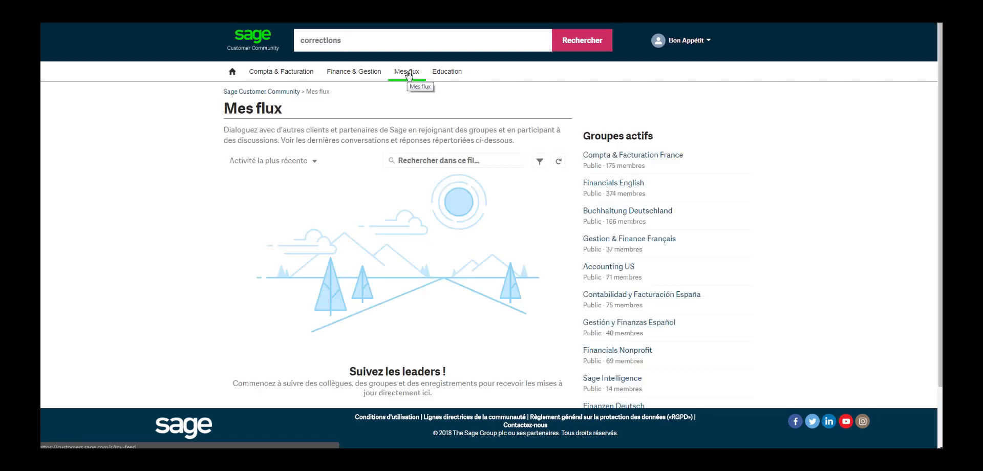
left_click(607, 155)
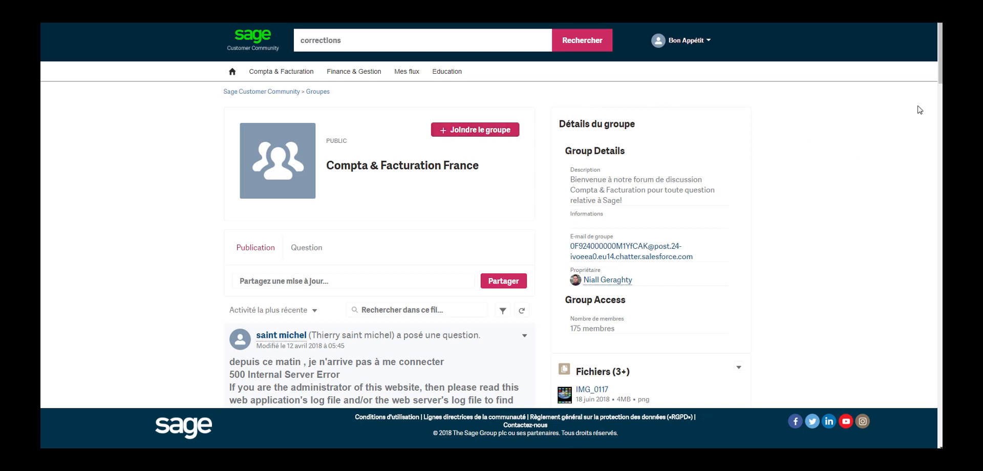
scroll(938, 123, "down", 5)
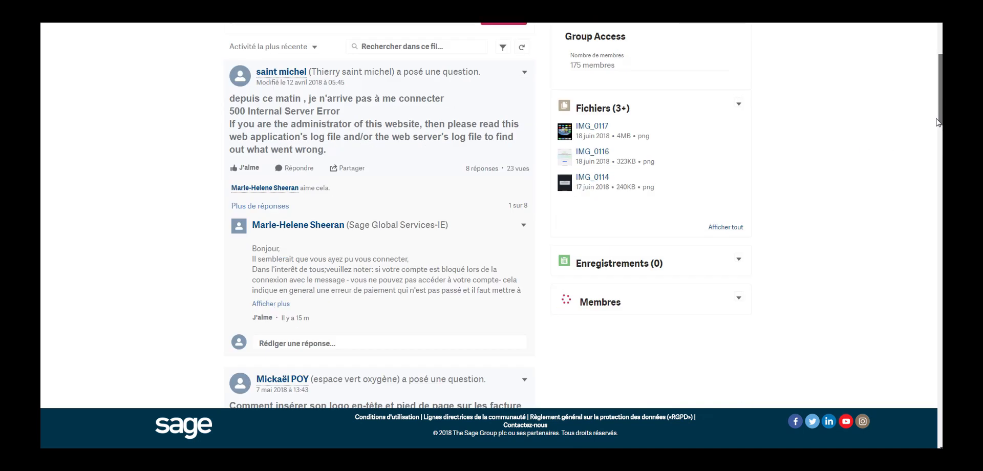
scroll(938, 124, "down", 5)
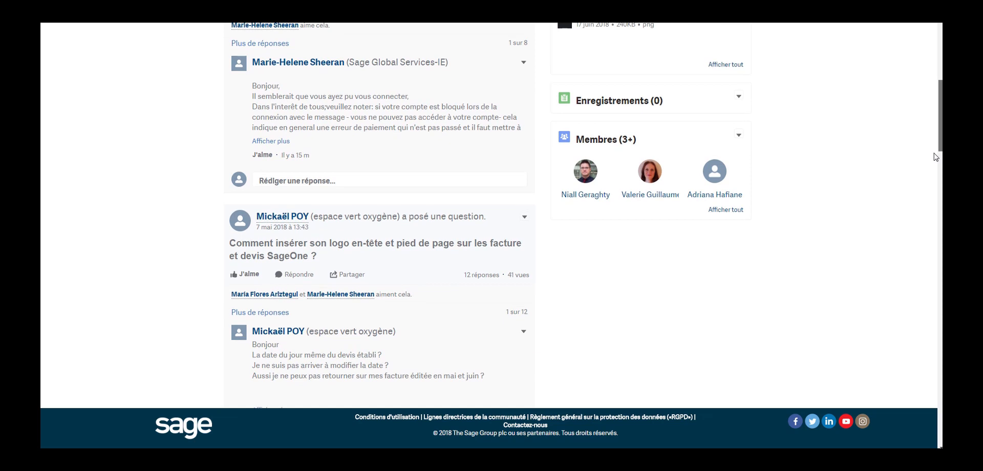
scroll(930, 179, "down", 4)
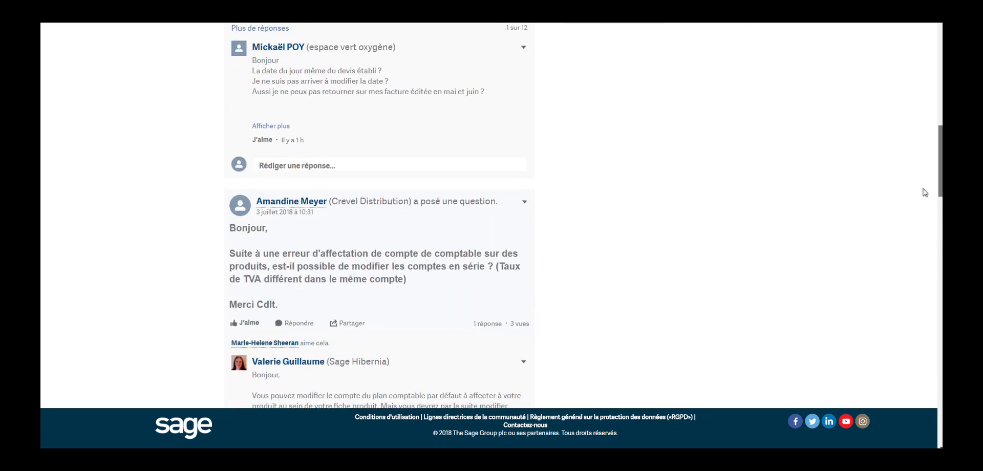
scroll(928, 179, "up", 2)
scroll(925, 184, "down", 5)
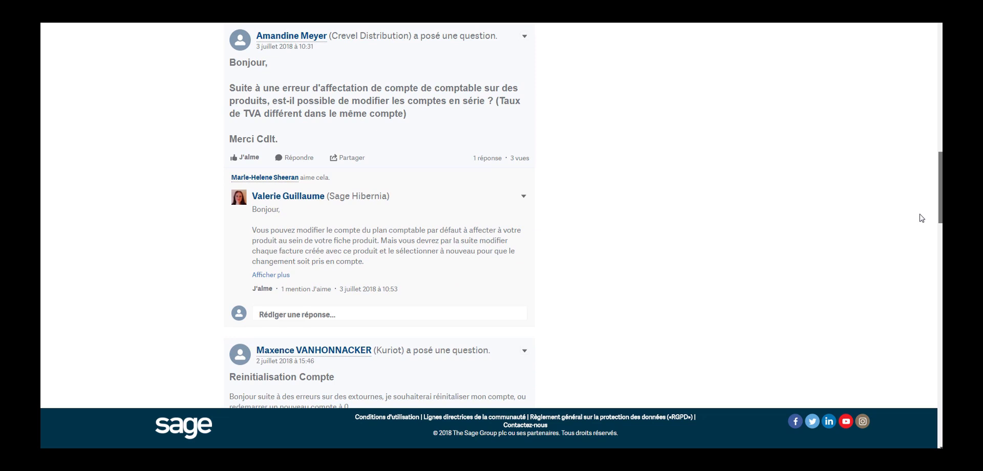
scroll(919, 207, "up", 4)
scroll(919, 215, "down", 2)
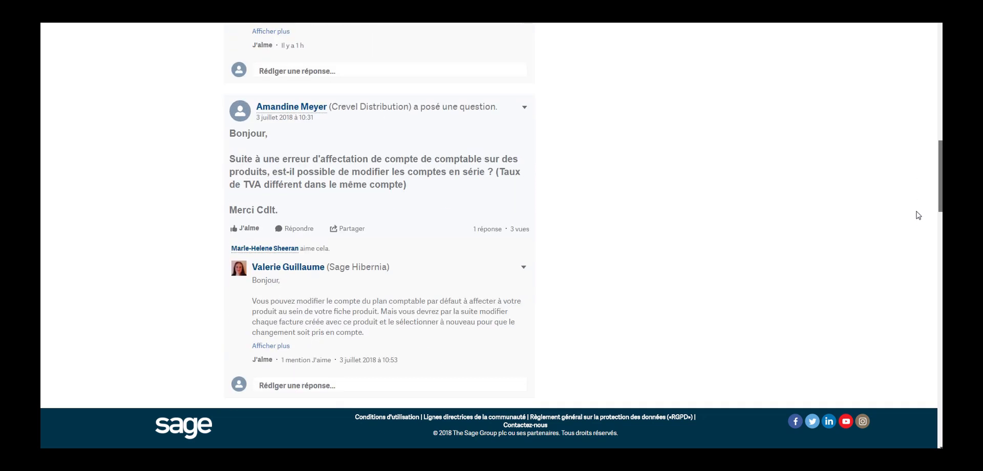
scroll(918, 215, "down", 1)
scroll(918, 205, "up", 3)
scroll(917, 200, "down", 5)
scroll(914, 212, "up", 3)
scroll(914, 210, "down", 2)
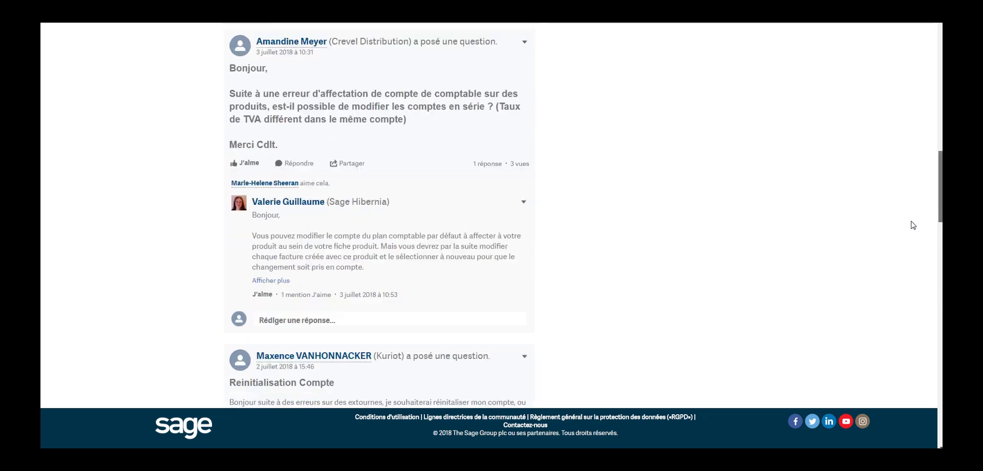
scroll(912, 236, "down", 1)
scroll(912, 221, "up", 3)
scroll(911, 195, "up", 10)
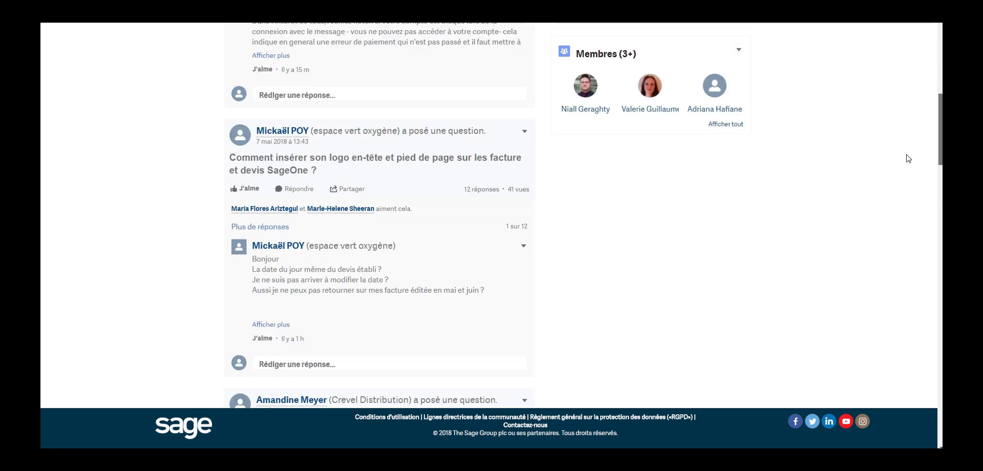
scroll(908, 89, "up", 1)
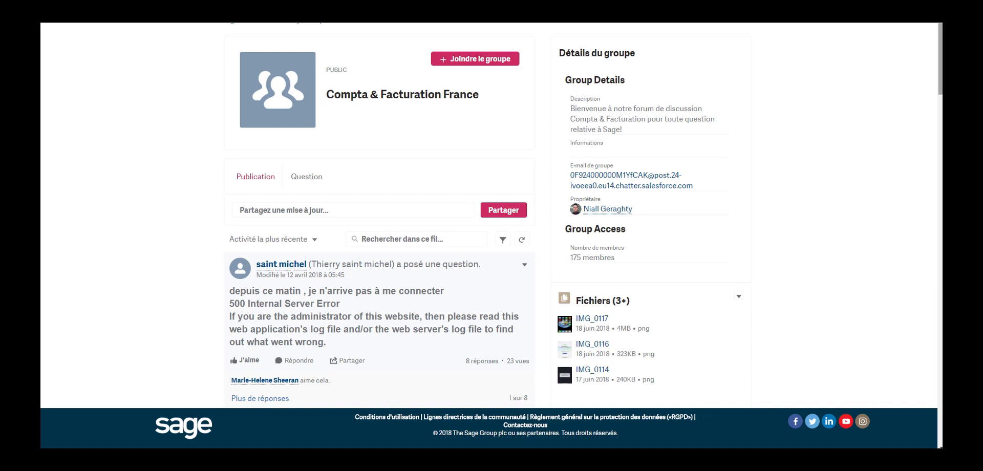
mouse_move(940, 78)
left_mouse_down()
mouse_move(941, 93)
mouse_move(940, 79)
left_mouse_up()
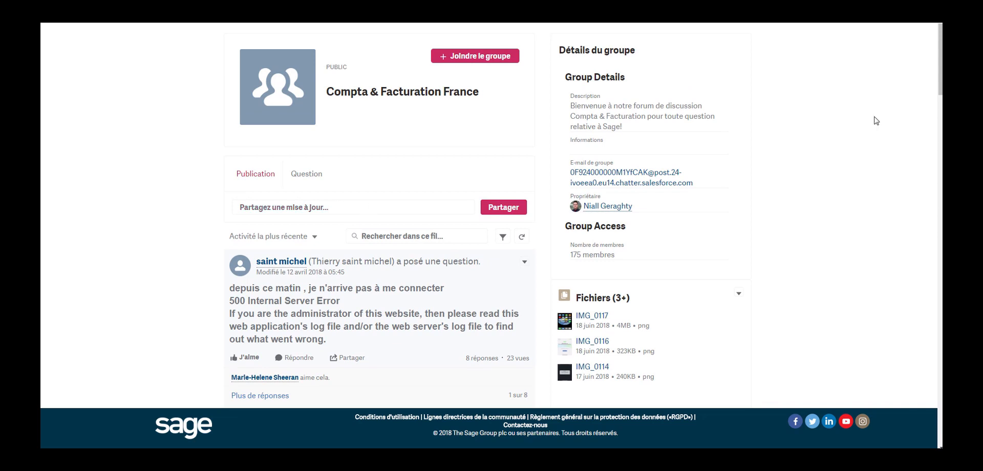
left_click_drag(940, 90, 939, 76)
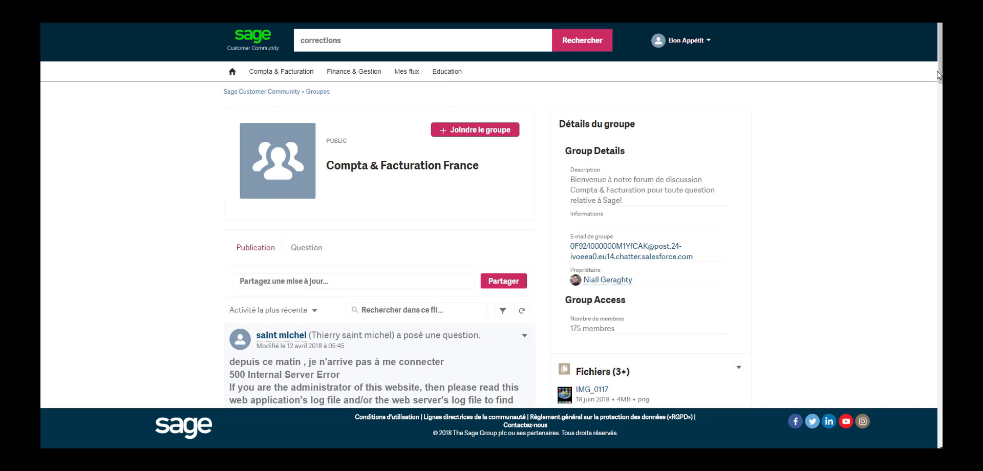